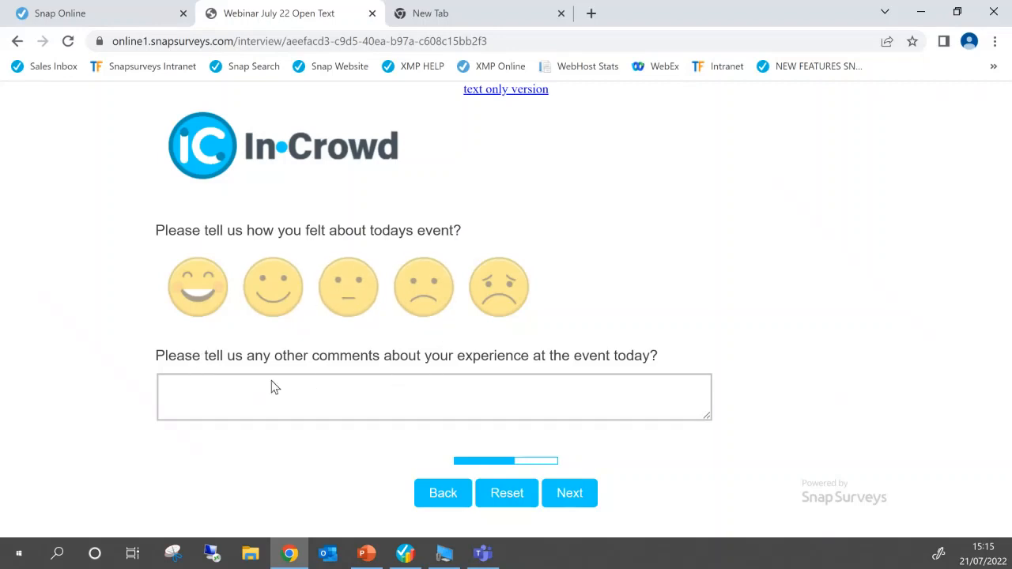
- Page forward through the online survey to view the three-word liked and disliked questions
left_click(570, 495)
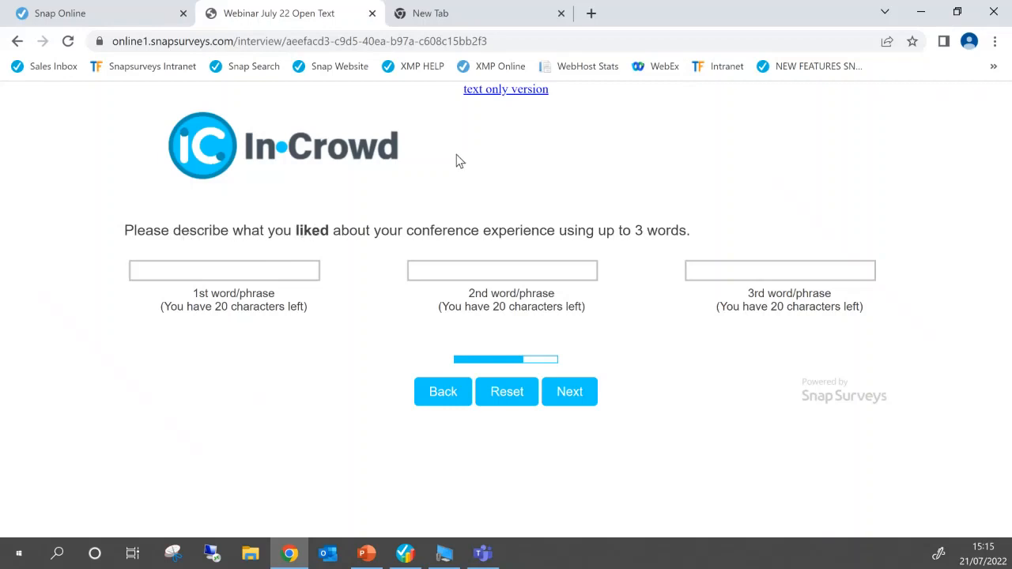
left_click(576, 385)
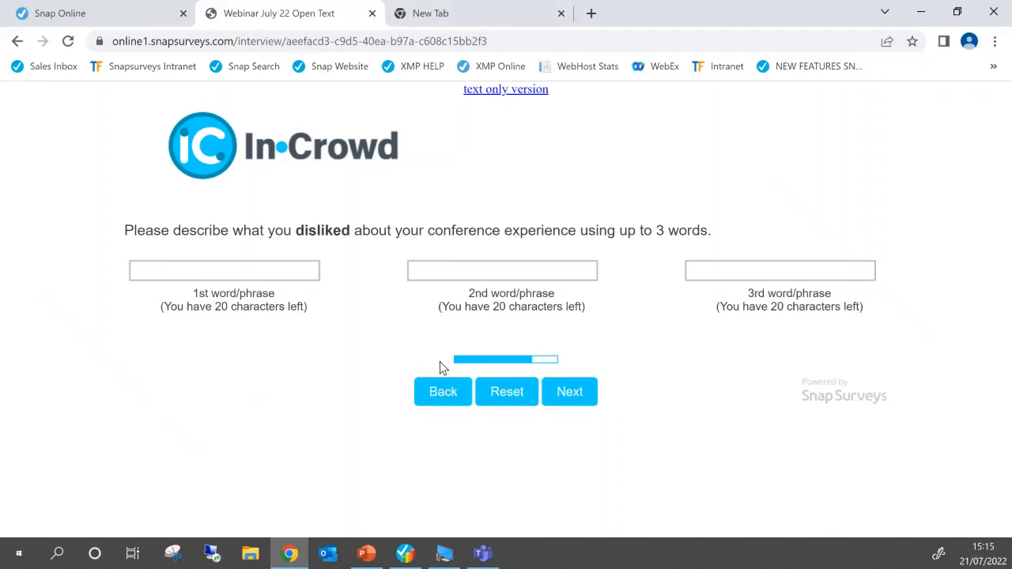
- Switch to Snap Desktop and review the questionnaire from its introduction to the experience rating questions
left_click(917, 14)
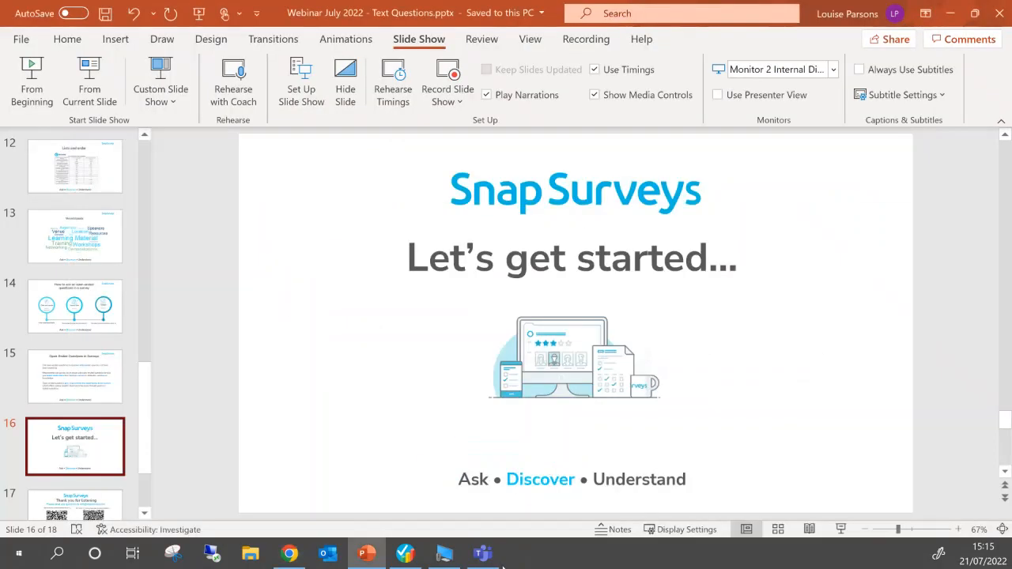
left_click(405, 552)
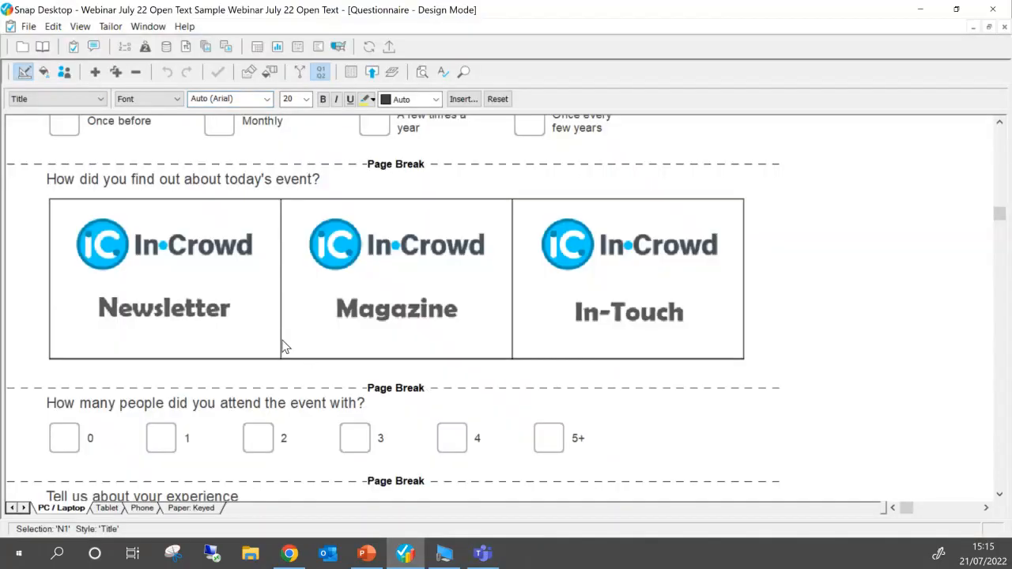
scroll(283, 345, "up", 10)
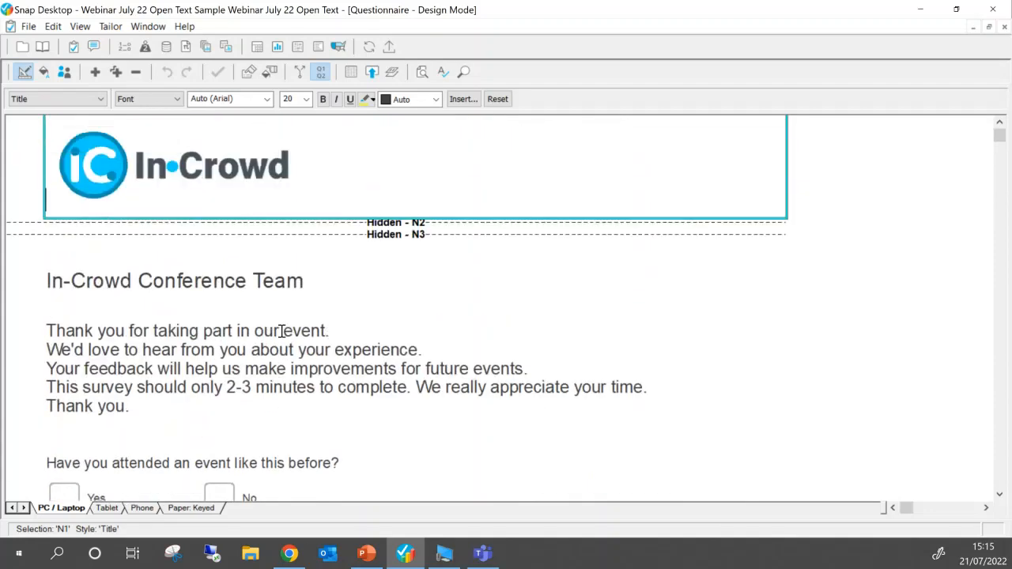
scroll(238, 213, "down", 3)
scroll(183, 270, "down", 2)
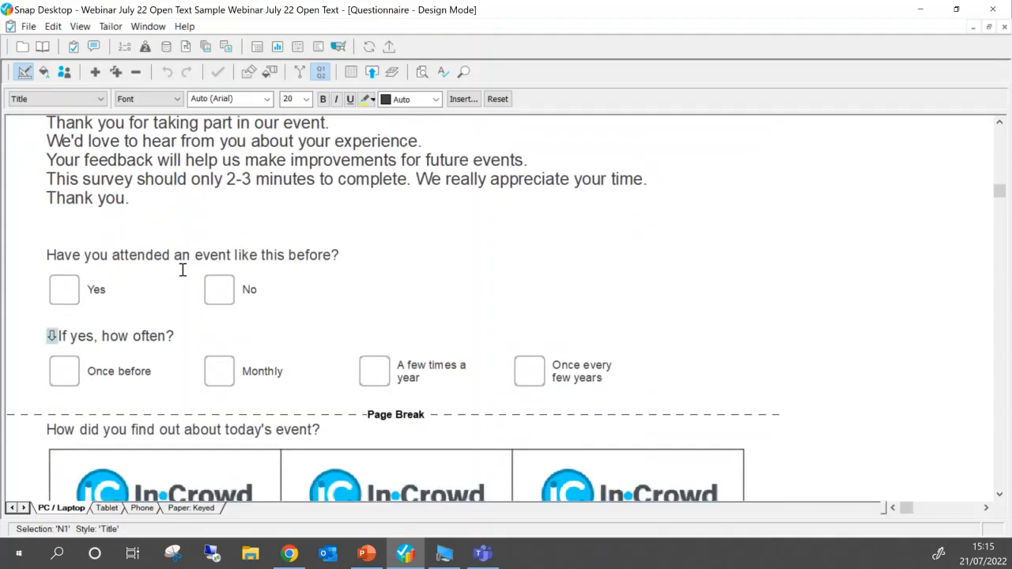
scroll(224, 252, "down", 8)
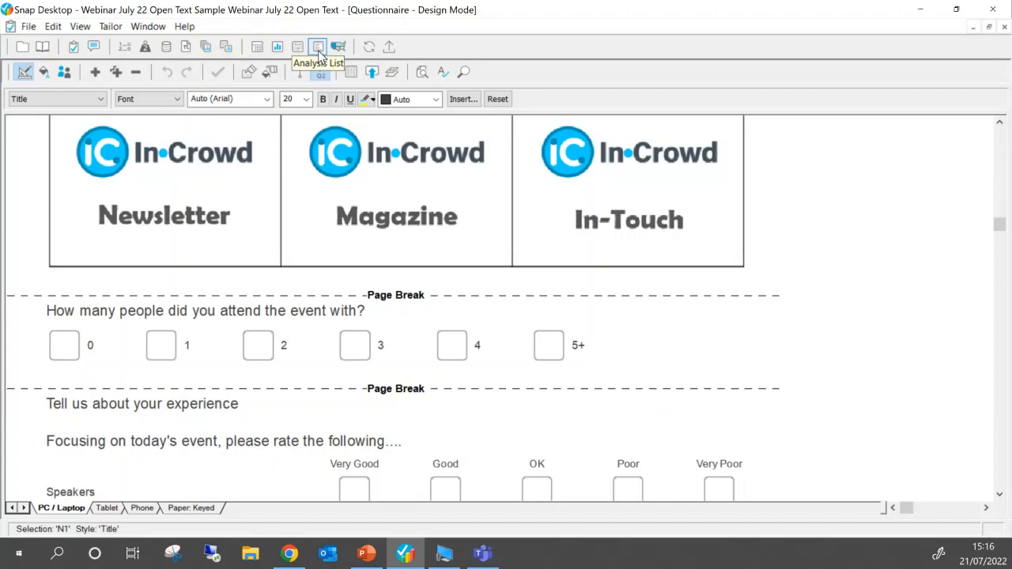
- Create a new analysis of type List using the Default List style
left_click(226, 48)
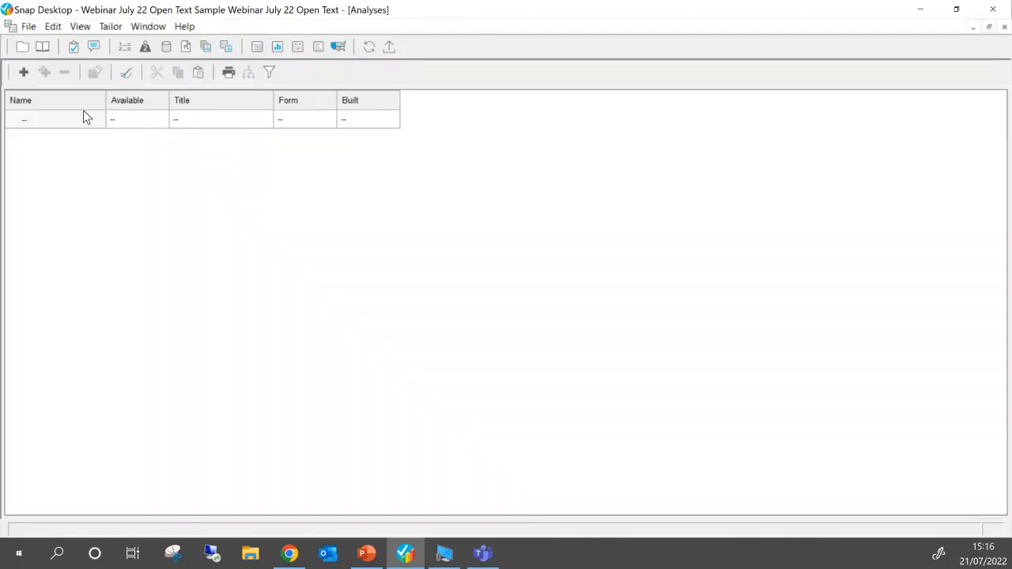
left_click(27, 69)
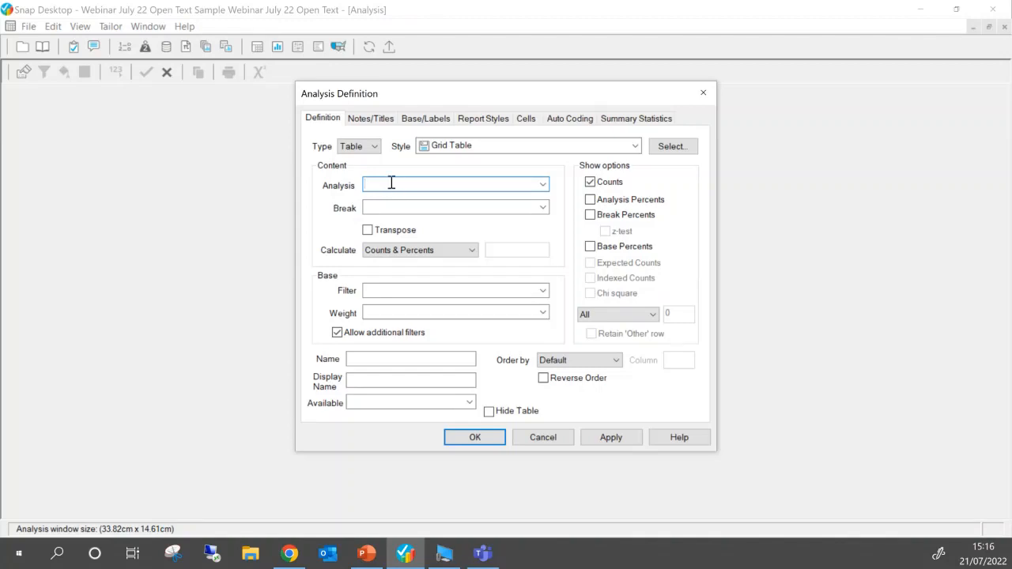
left_click(373, 150)
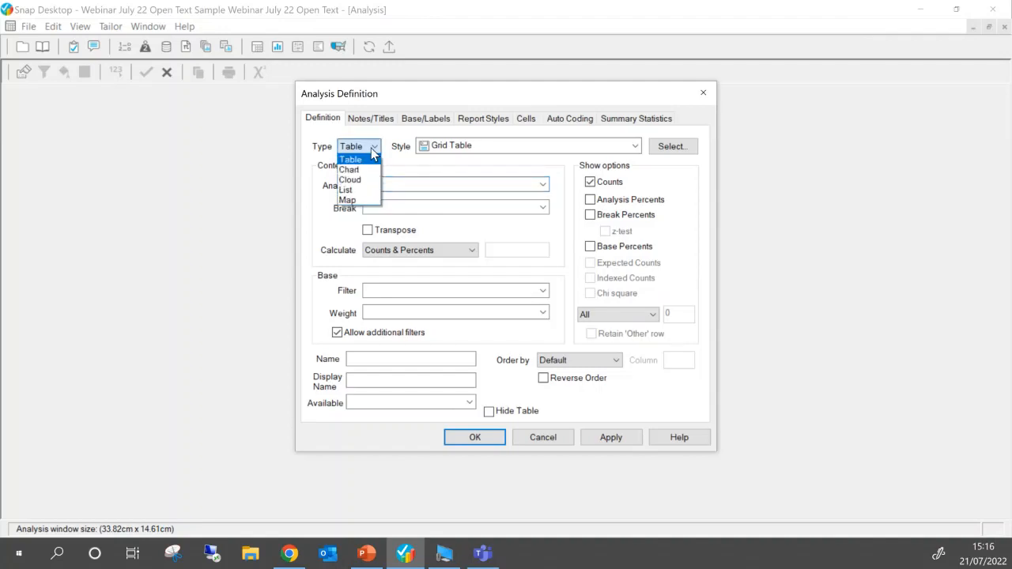
left_click(348, 190)
left_click(492, 148)
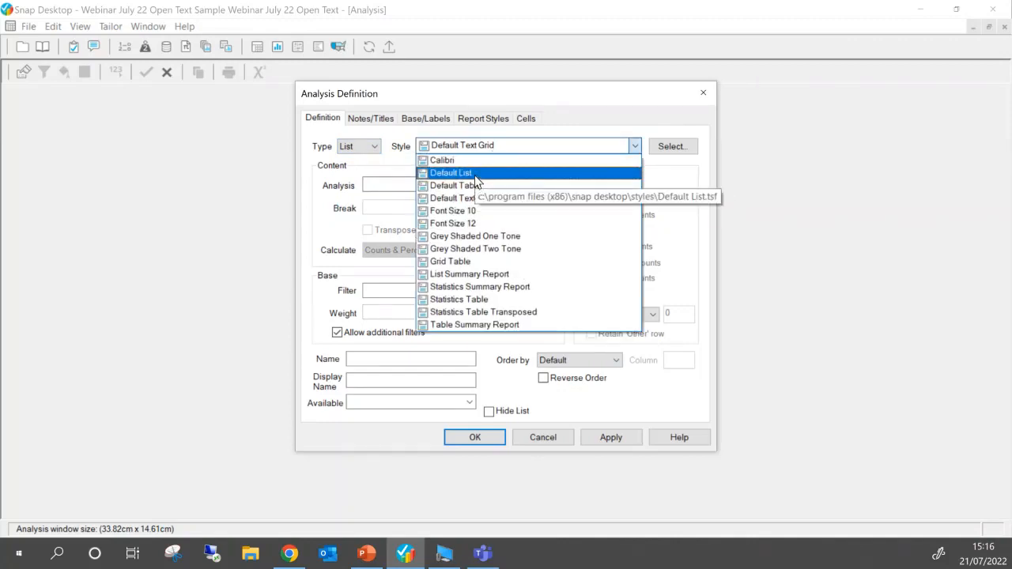
left_click(474, 174)
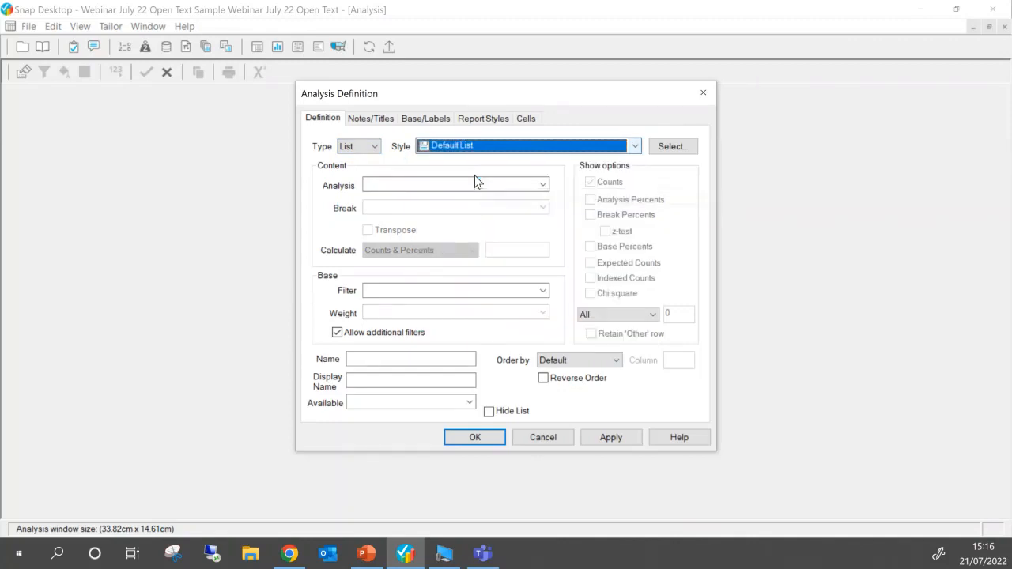
- Set the analysis content to q7, apply it, and look through the listed comments beside the definition dialog
left_click(410, 185)
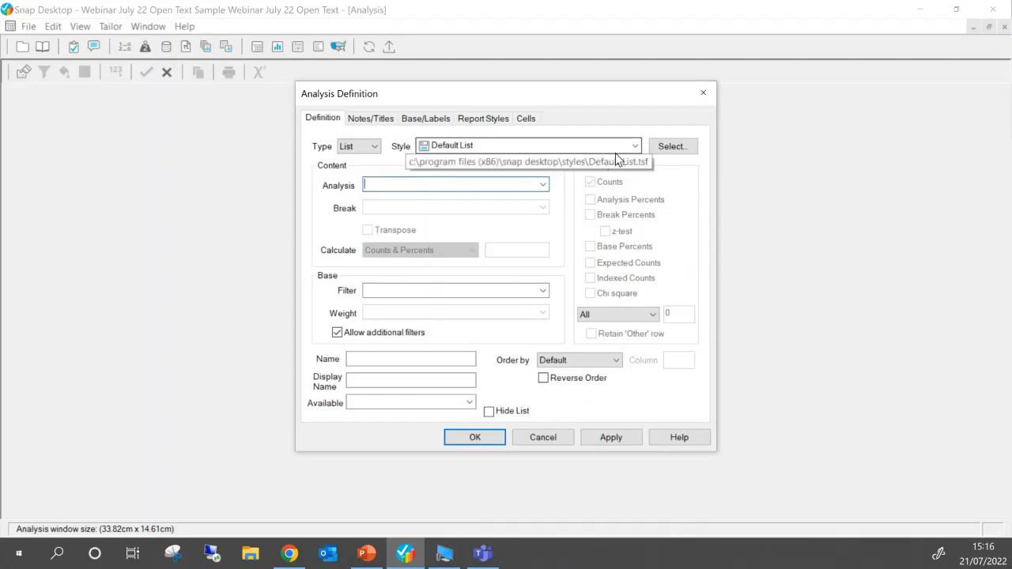
type("q7")
left_click(602, 438)
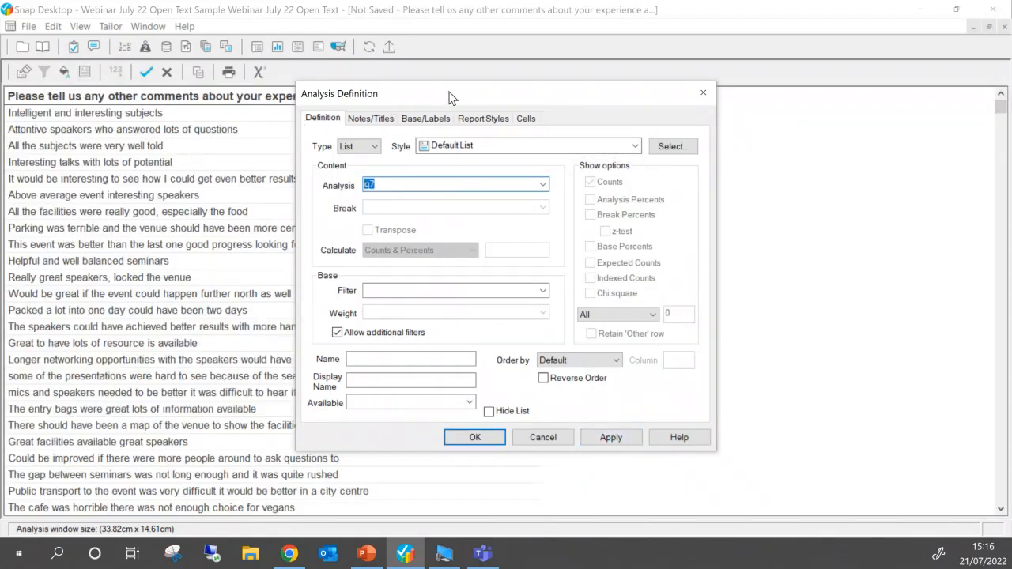
left_click_drag(452, 97, 682, 84)
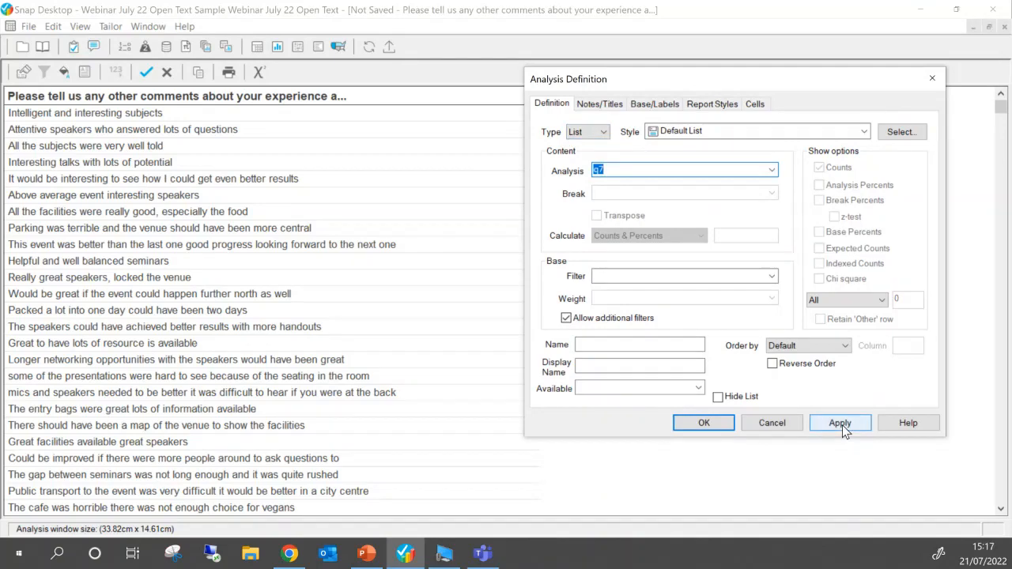
left_click(115, 425)
scroll(114, 424, "down", 3)
scroll(115, 425, "up", 12)
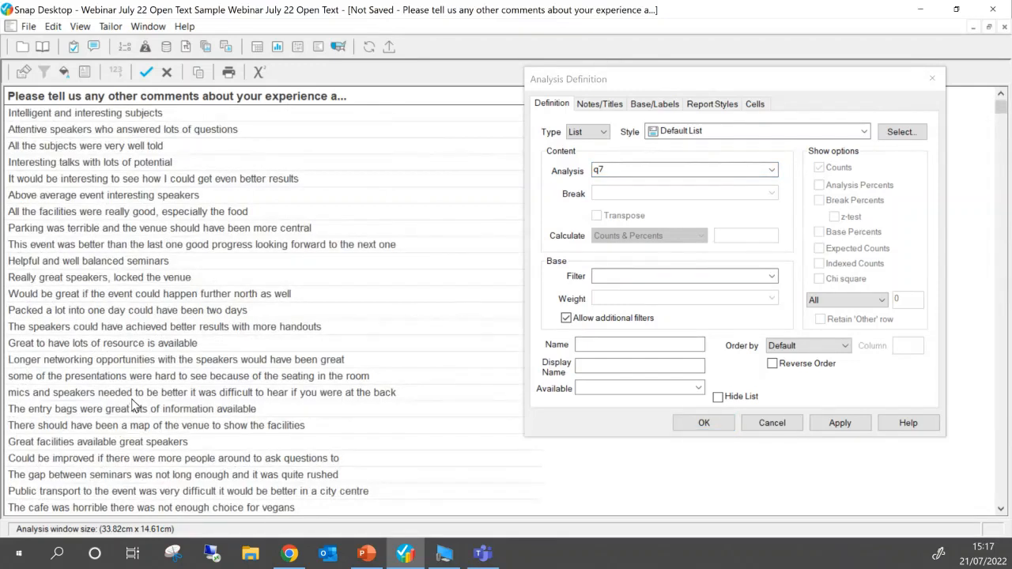
- Add the case number ahead of q7 in the list analysis and apply it
left_click(594, 170)
type("case.")
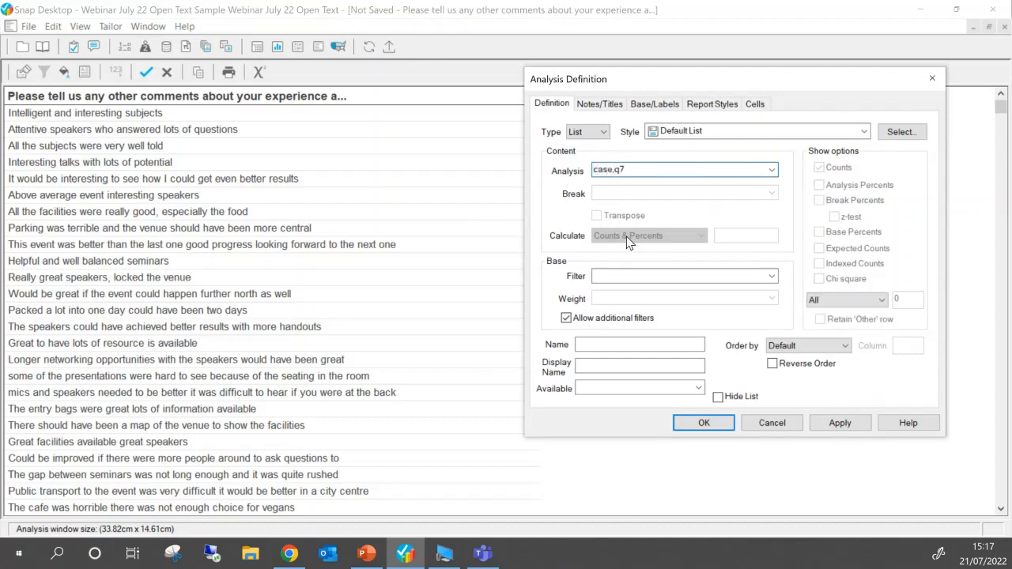
left_click(842, 423)
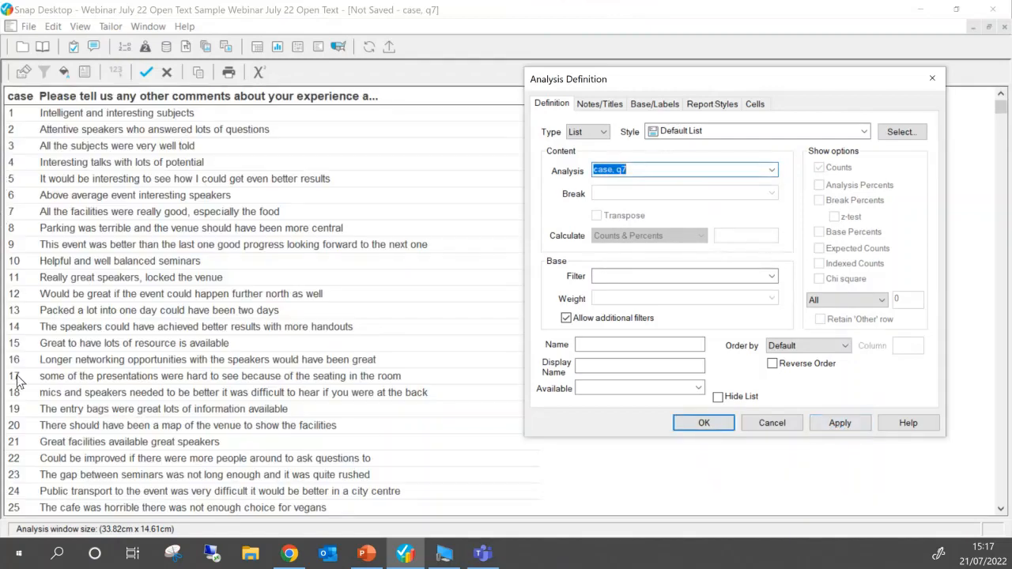
- Change the analysis content to q7, q15, q17 and apply it to list comments with venue and month
left_click_drag(615, 169, 579, 172)
key("BackSpace")
type(".")
key("BackSpace")
type(". ")
type("q15")
type(", q")
type("17")
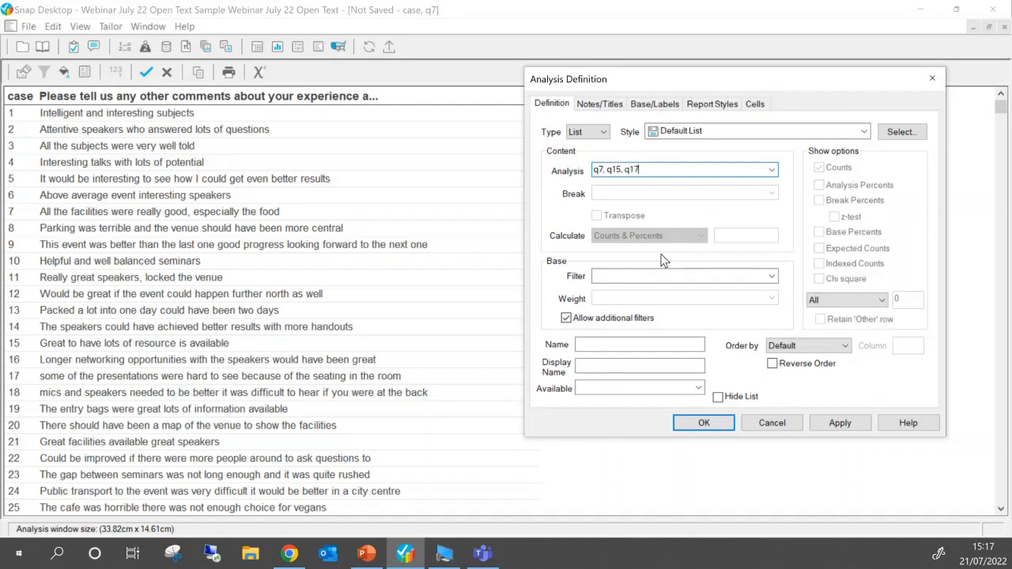
left_click(847, 419)
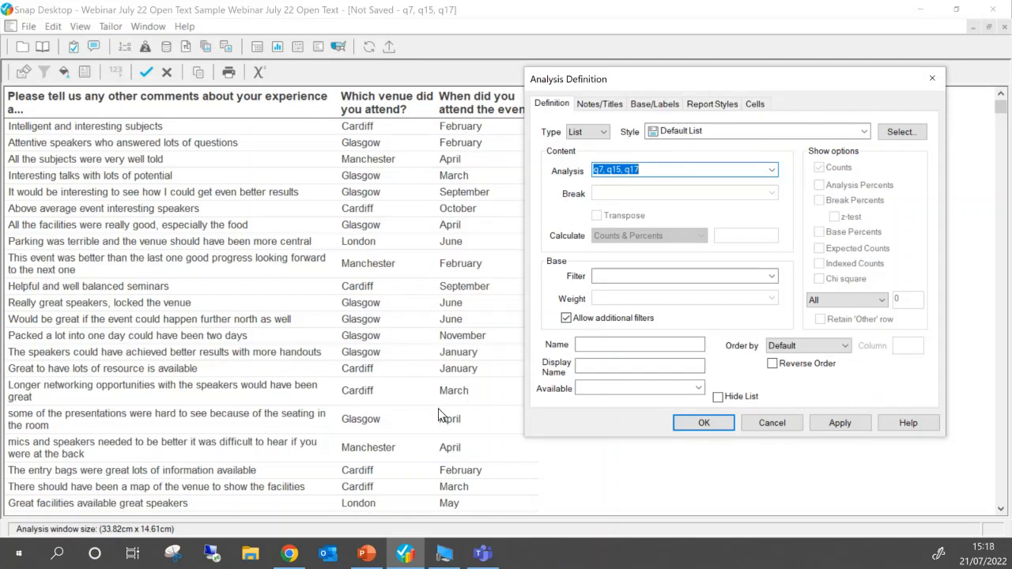
- Give the analysis the title "Comments on experience list"
left_click(609, 105)
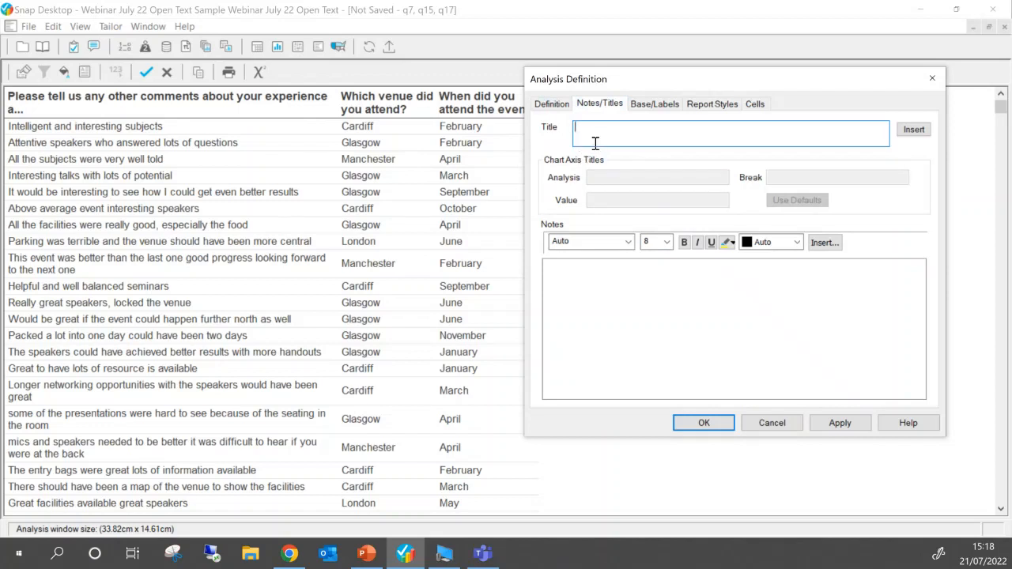
type("C")
type("mments on experience list")
left_click(554, 105)
- Name the analysis CommentsList with the display name "Comments List" and apply the changes
left_click(627, 349)
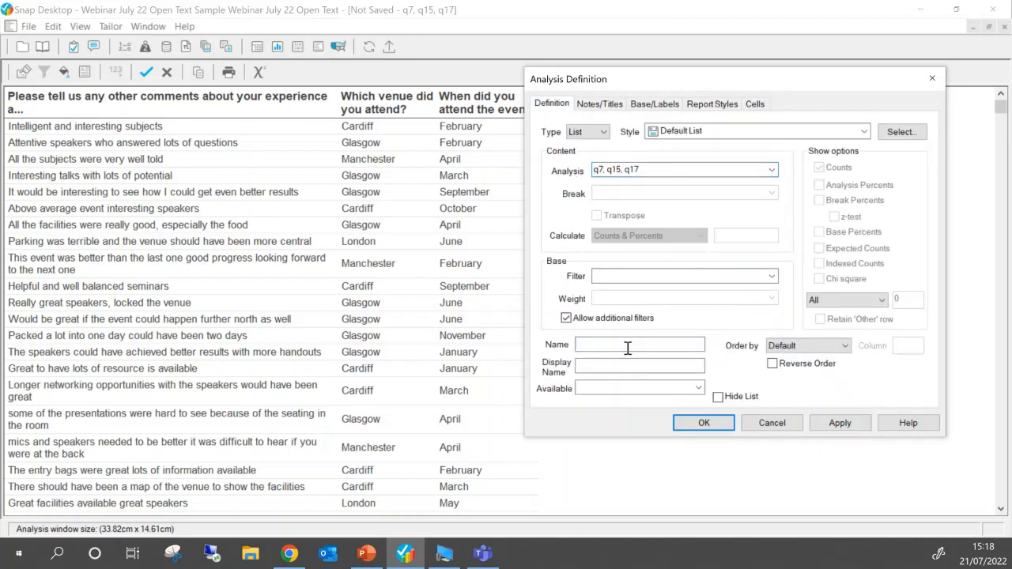
type("Comment")
left_click_drag(651, 346, 550, 352)
key("ctrl+c")
left_click(630, 369)
key("ctrl+v")
left_click(610, 366)
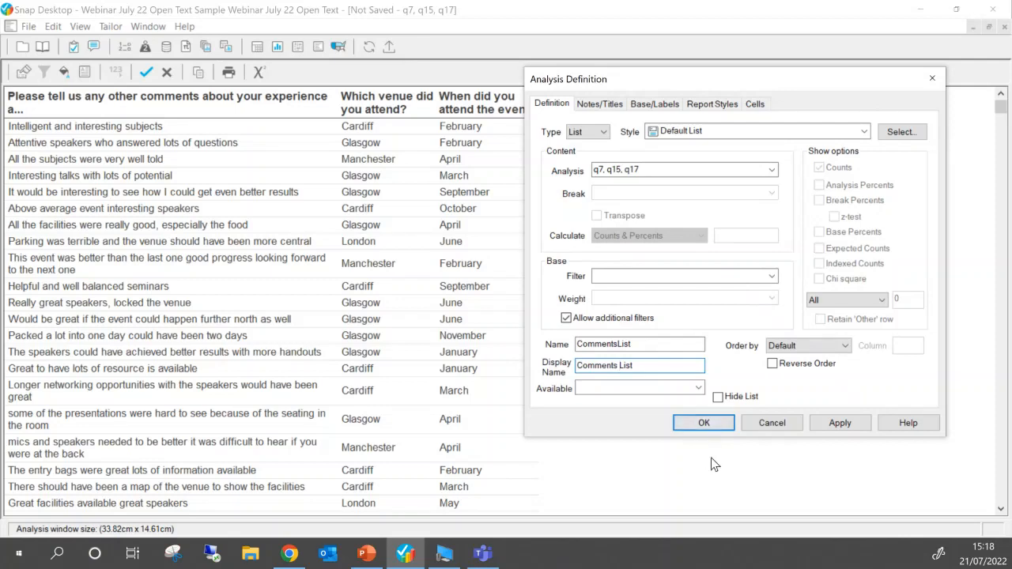
left_click(840, 423)
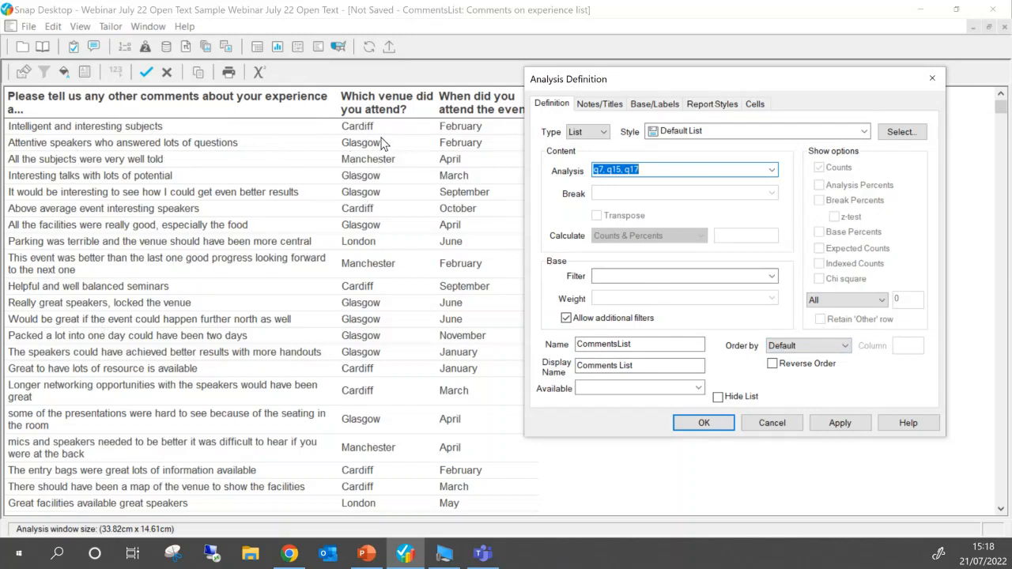
- Order the list by column values using column 2, the venue, and apply it
left_click(846, 349)
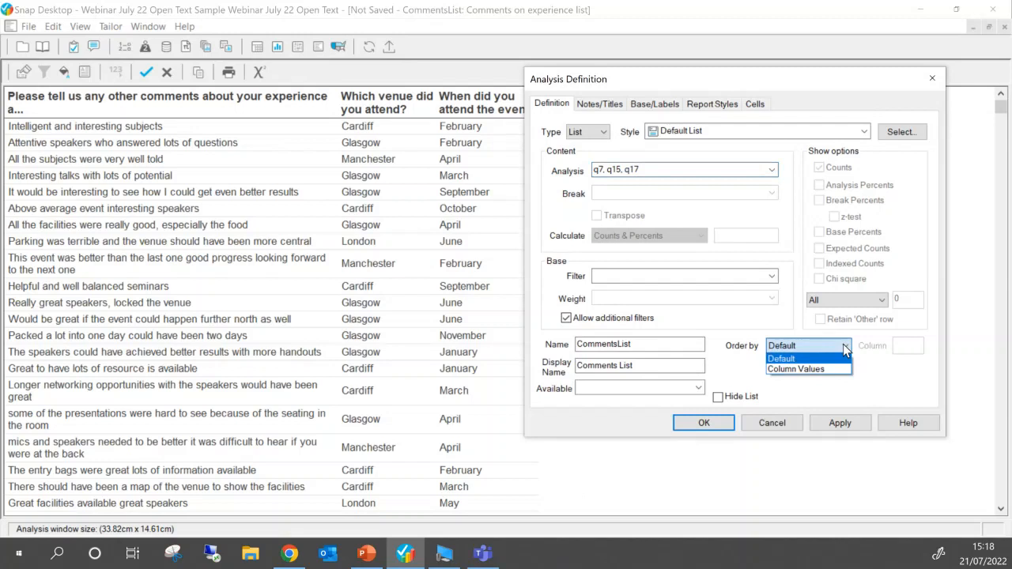
left_click(836, 369)
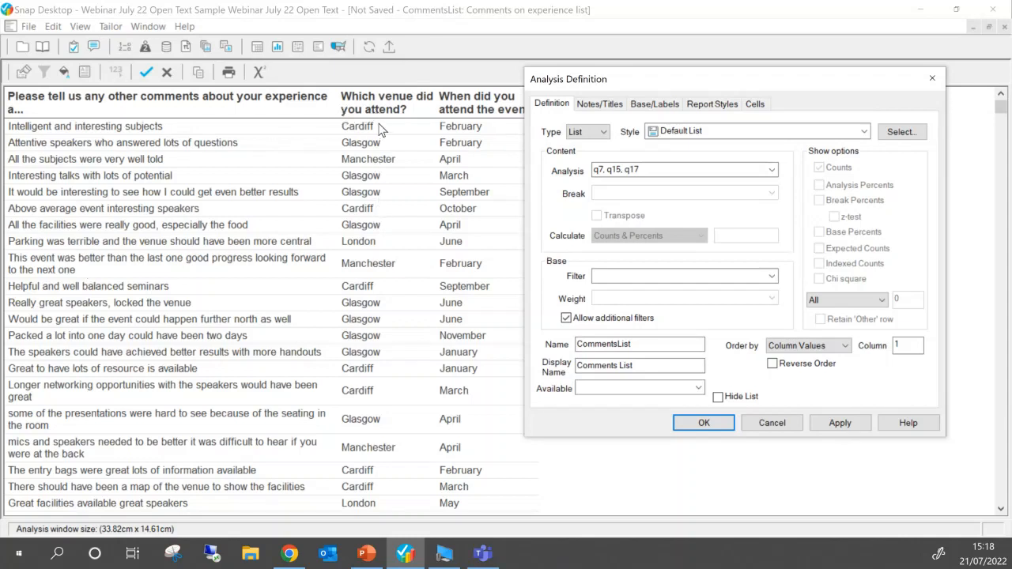
double_click(902, 346)
type("2")
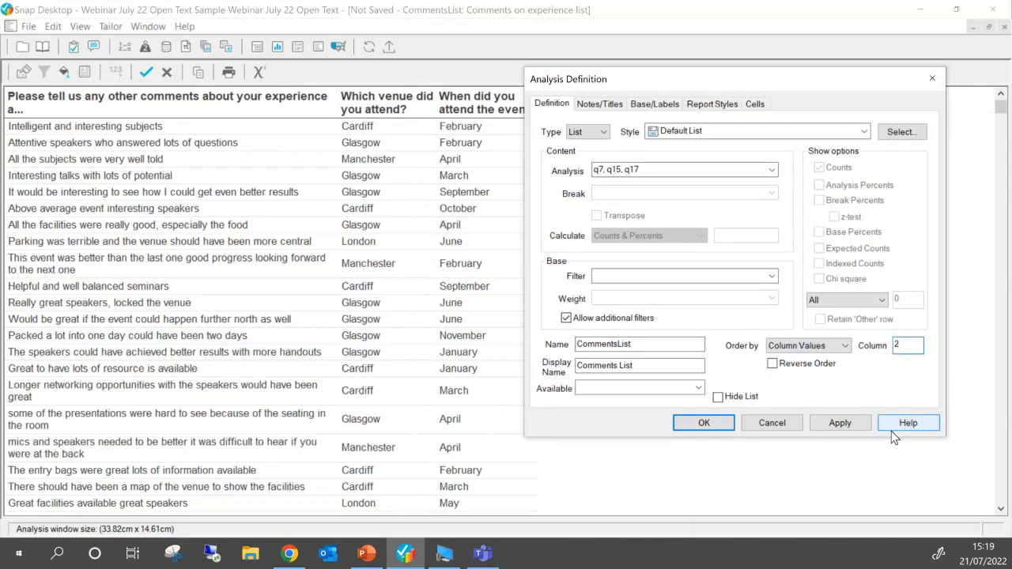
left_click(852, 422)
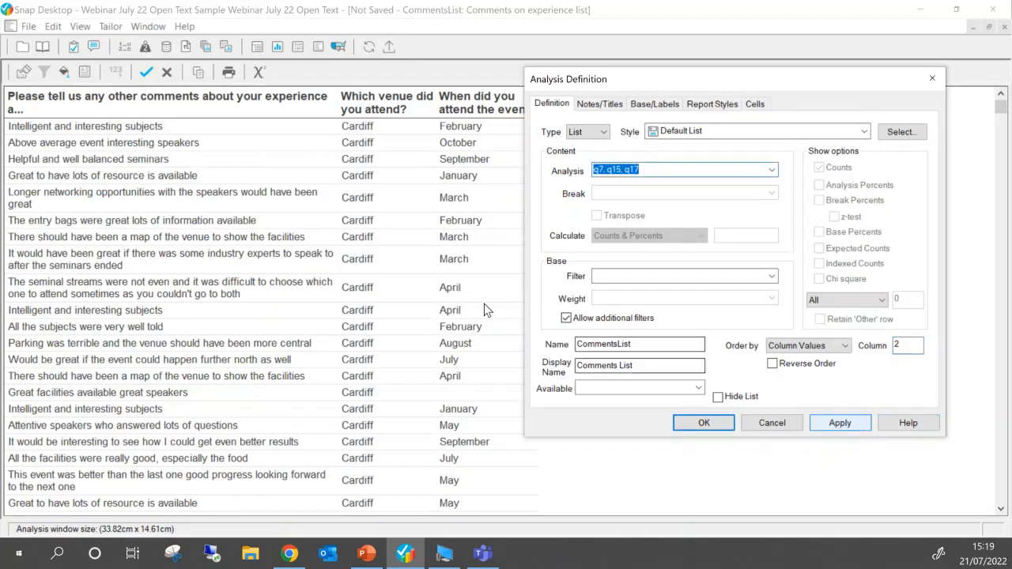
- Examine the venue-sorted list for how responses are grouped and which rows have blank comments
left_click(350, 146)
scroll(350, 151, "down", 10)
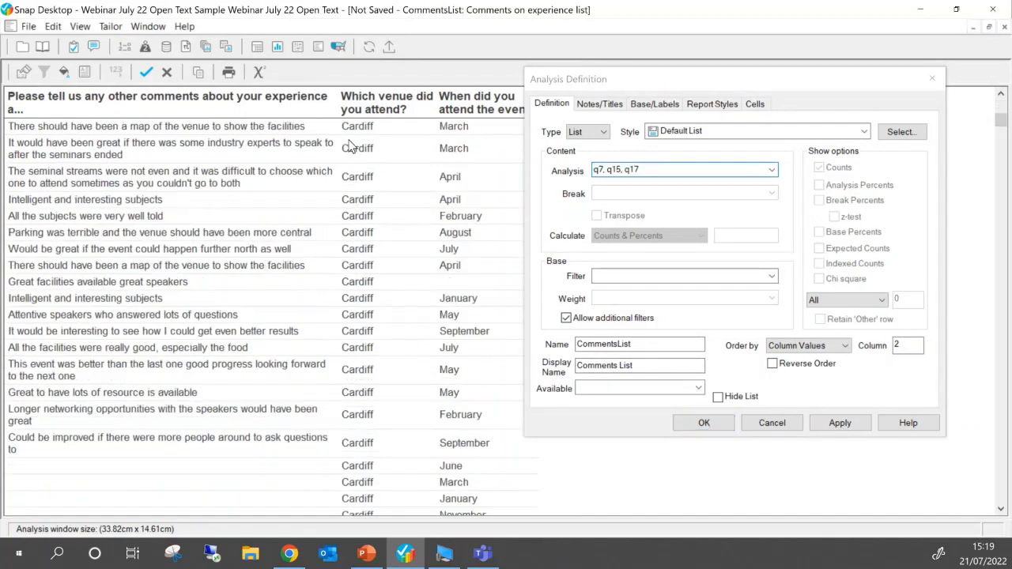
scroll(350, 155, "down", 10)
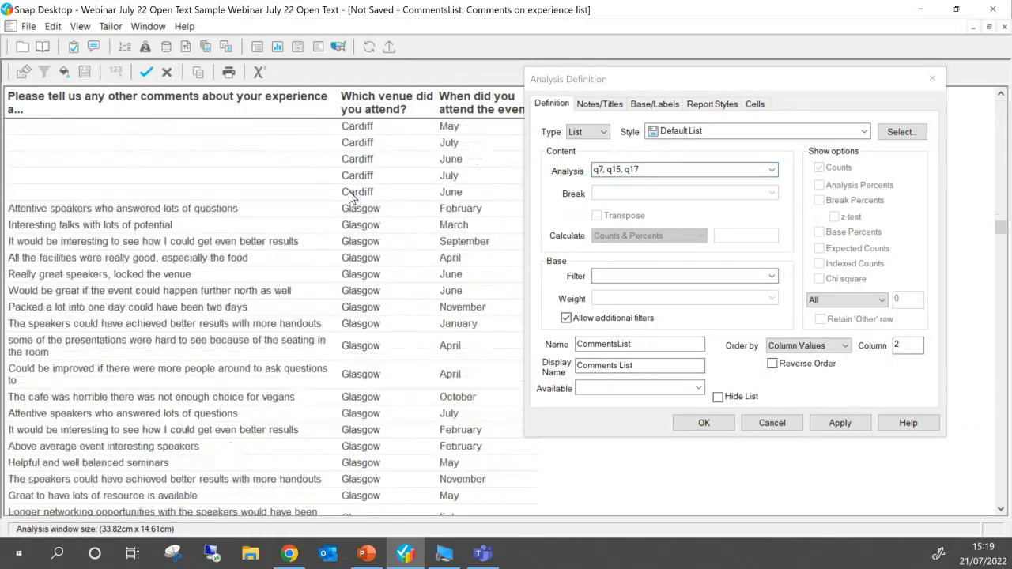
scroll(350, 200, "up", 15)
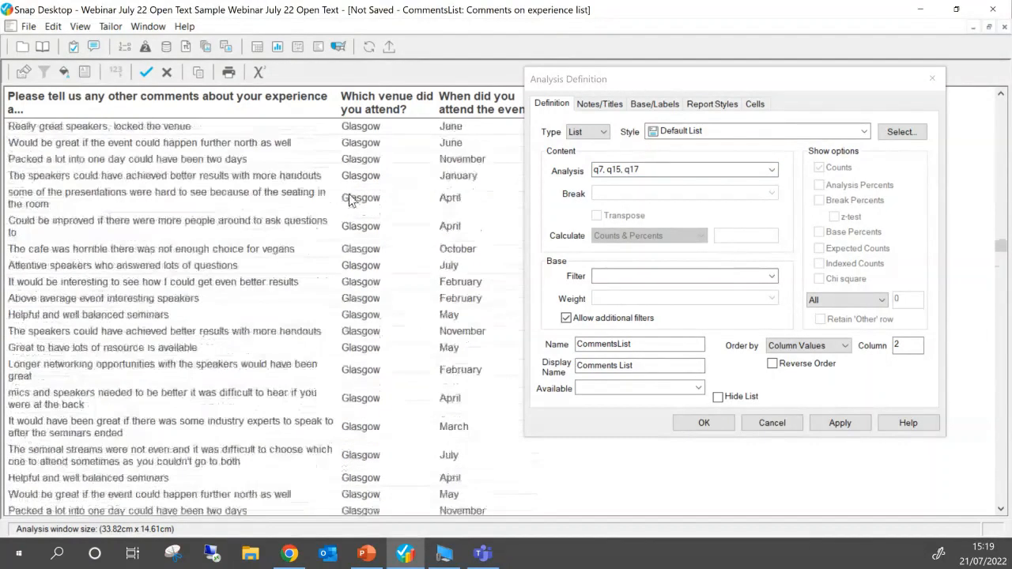
scroll(351, 198, "up", 5)
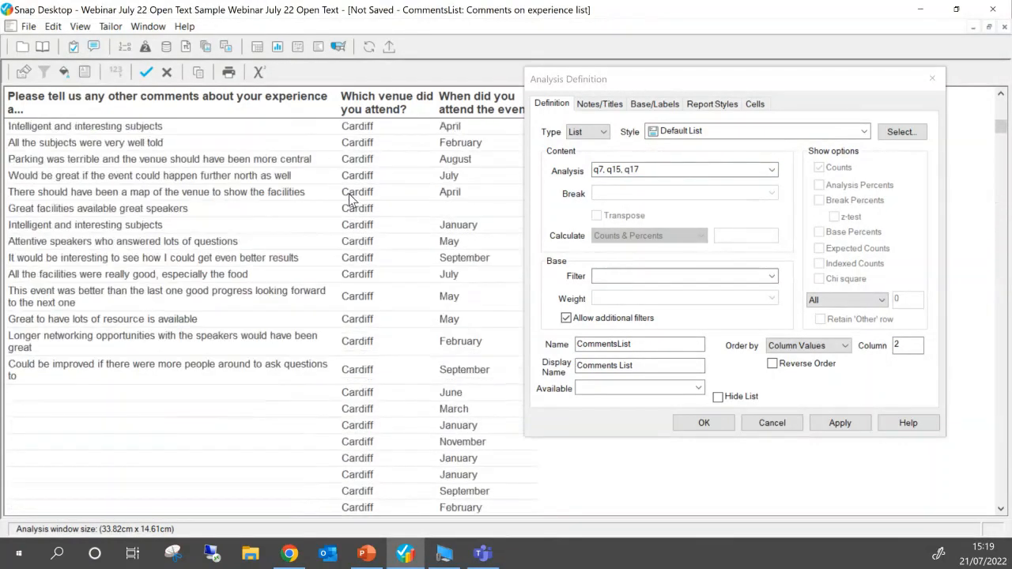
scroll(231, 295, "down", 4)
scroll(217, 258, "down", 6)
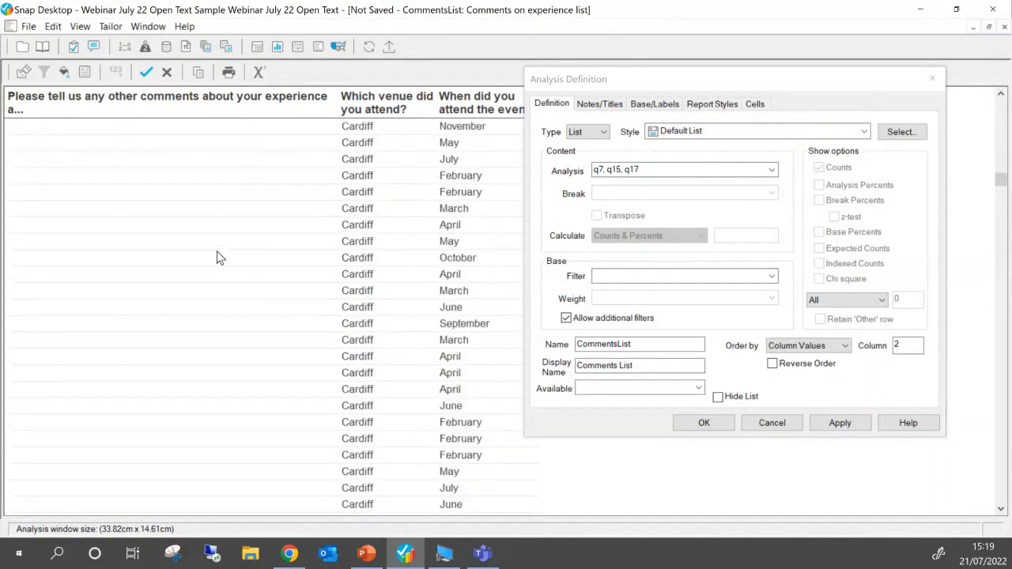
scroll(217, 258, "up", 6)
scroll(215, 251, "up", 5)
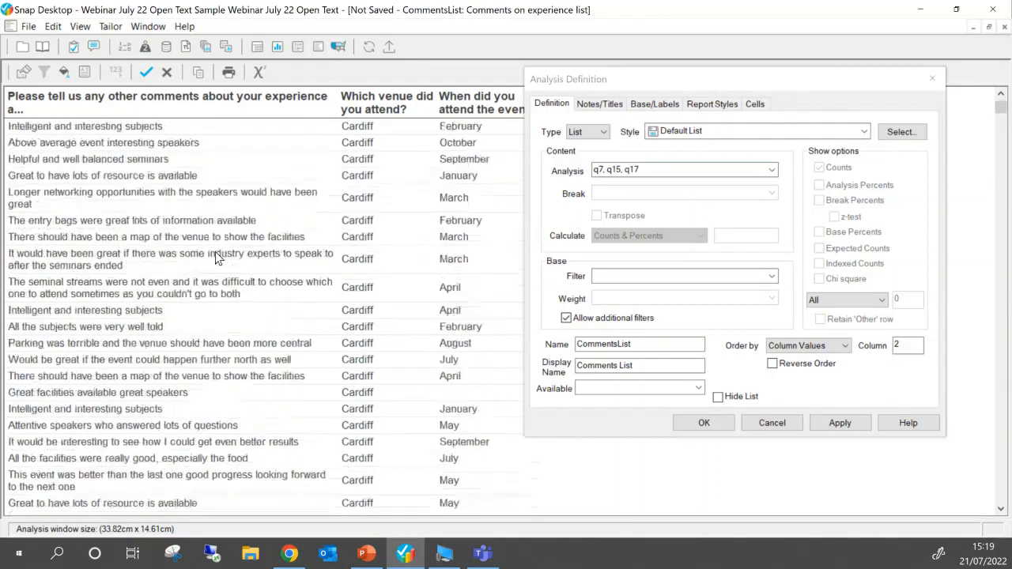
- Filter the list analysis with "q7 ok", apply it, and check the filtered comments across the venues
left_click(602, 275)
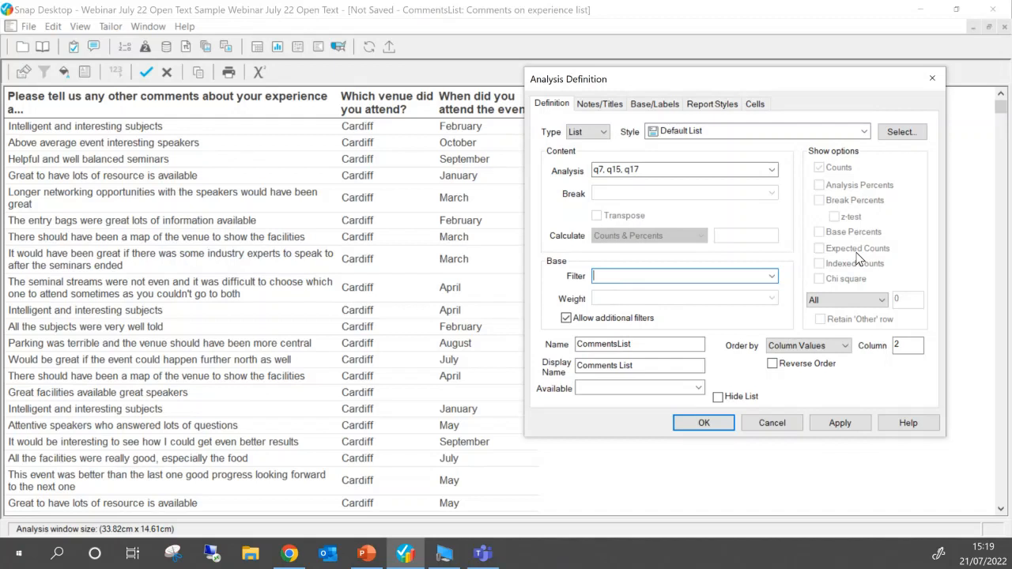
type("q7 ok")
left_click(822, 427)
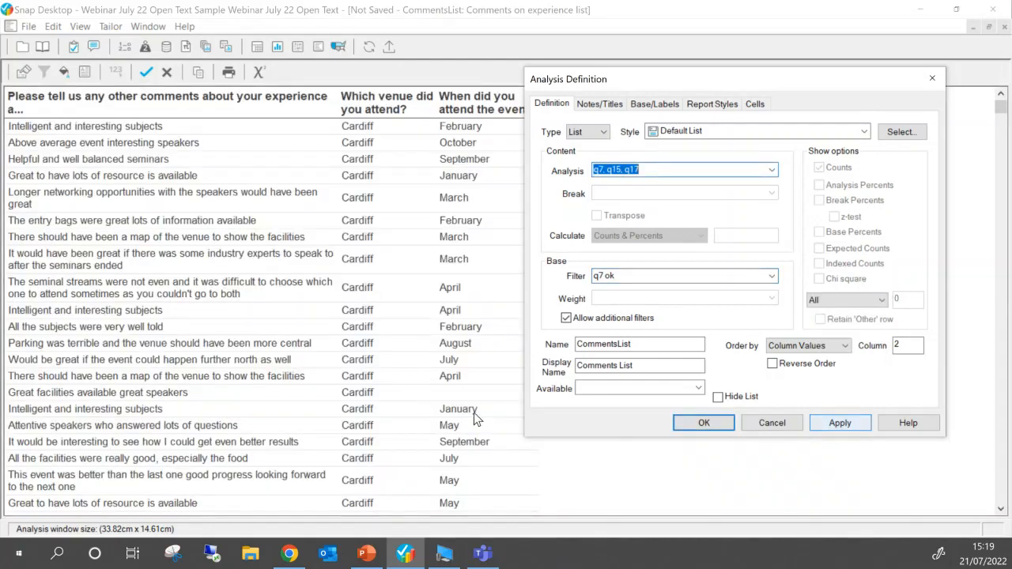
scroll(360, 310, "down", 15)
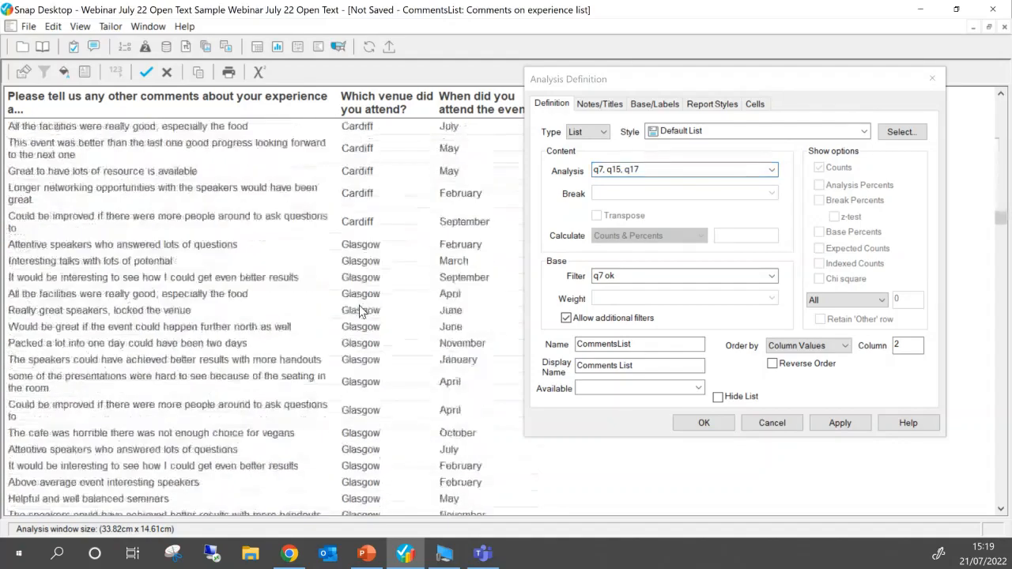
scroll(360, 311, "down", 12)
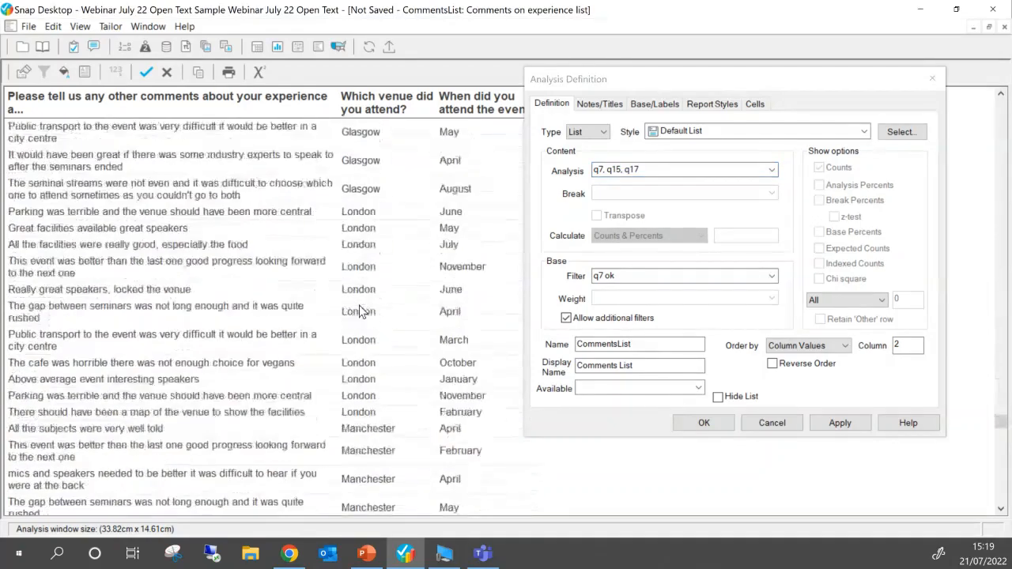
scroll(360, 311, "up", 20)
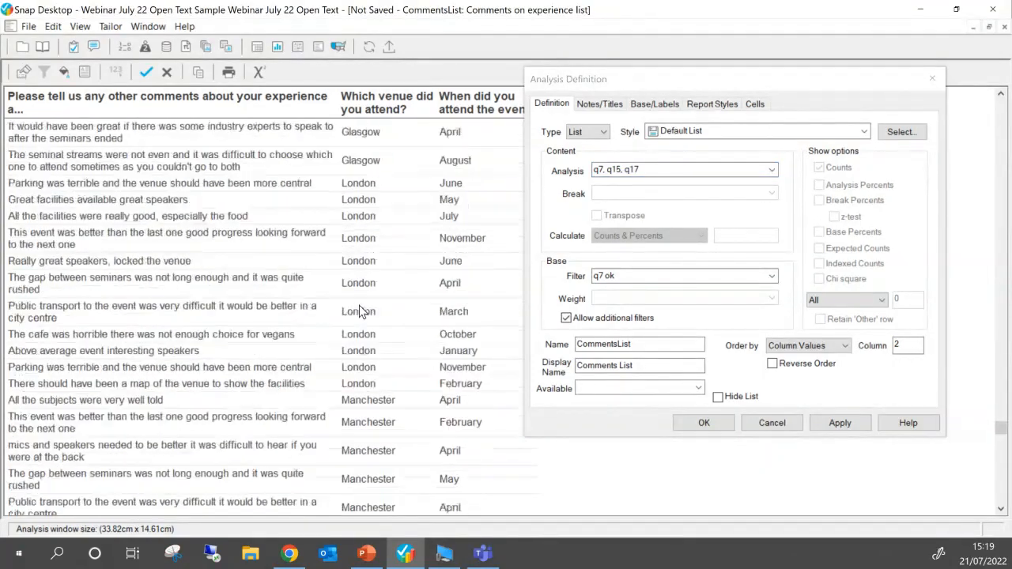
scroll(360, 311, "up", 6)
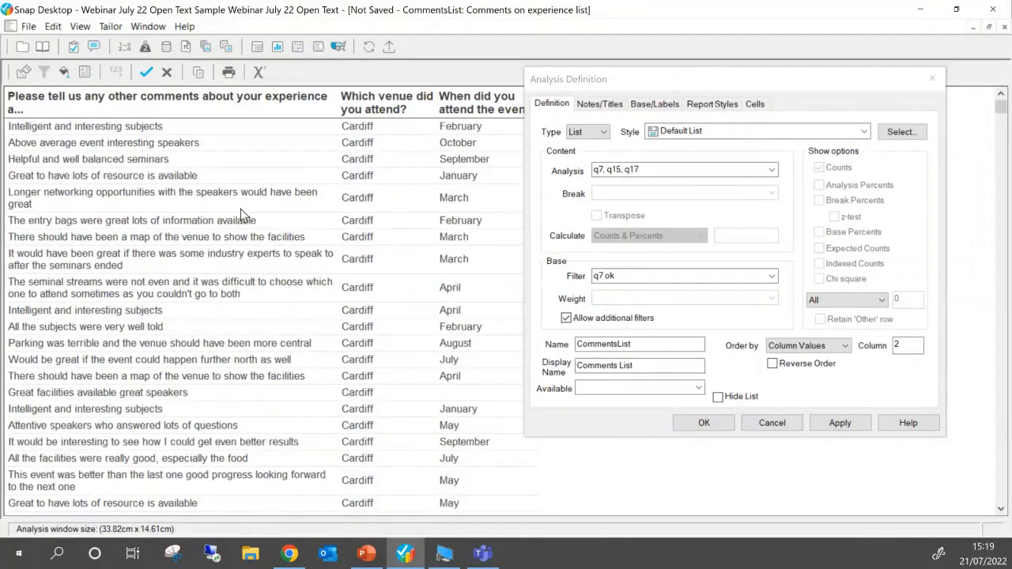
- Apply the Default Text Grid style to the list analysis and accept the definition
left_click(863, 132)
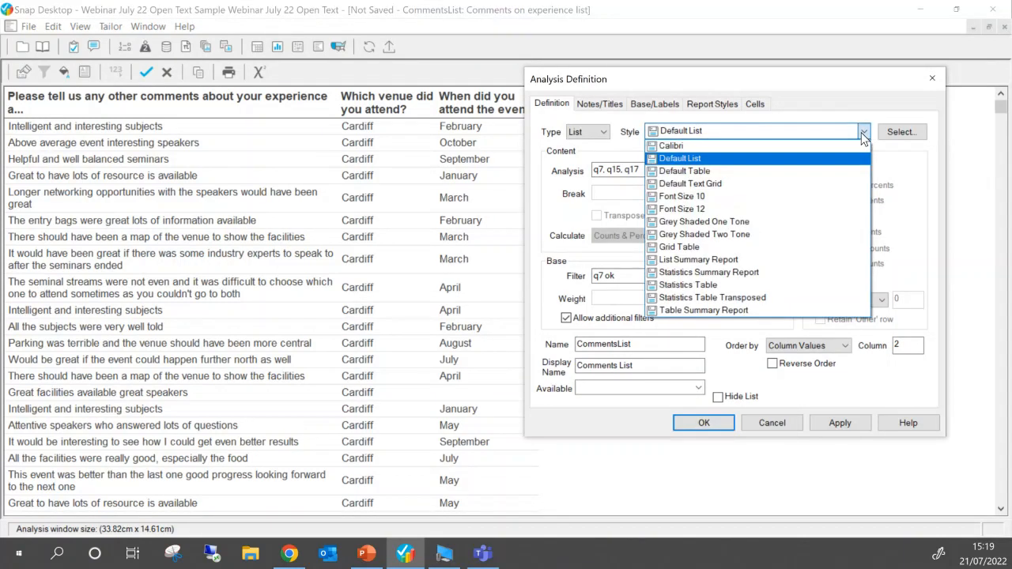
left_click(841, 186)
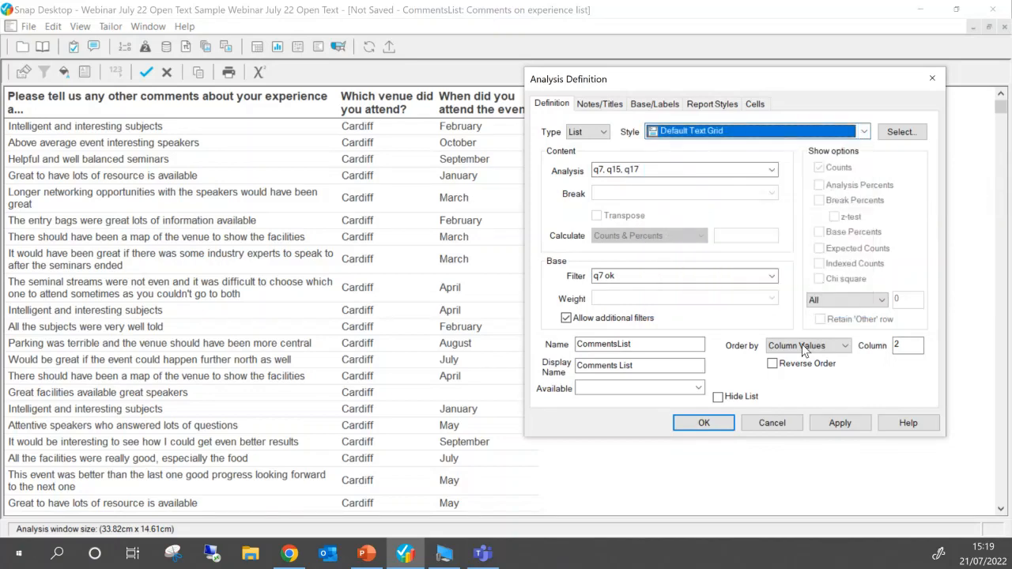
left_click(827, 421)
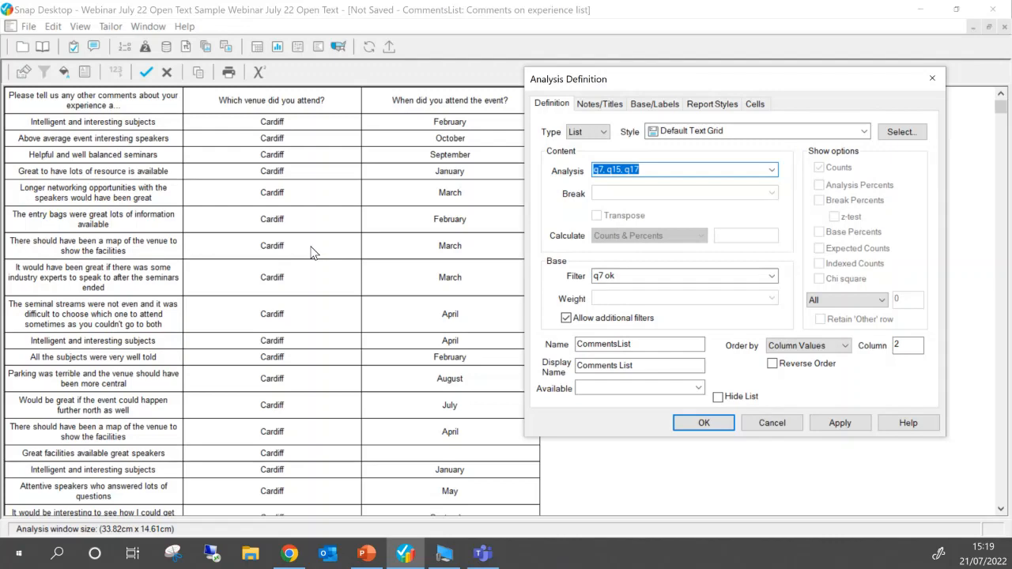
left_click(705, 421)
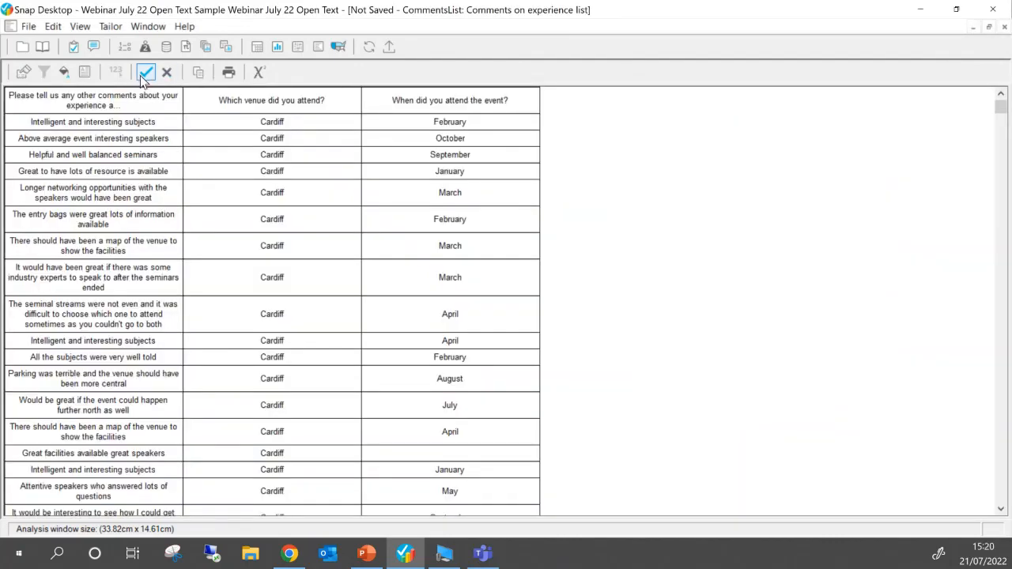
- Save the CommentsList analysis and upload the survey changes, returning to the list of analyses
left_click(144, 72)
left_click(389, 46)
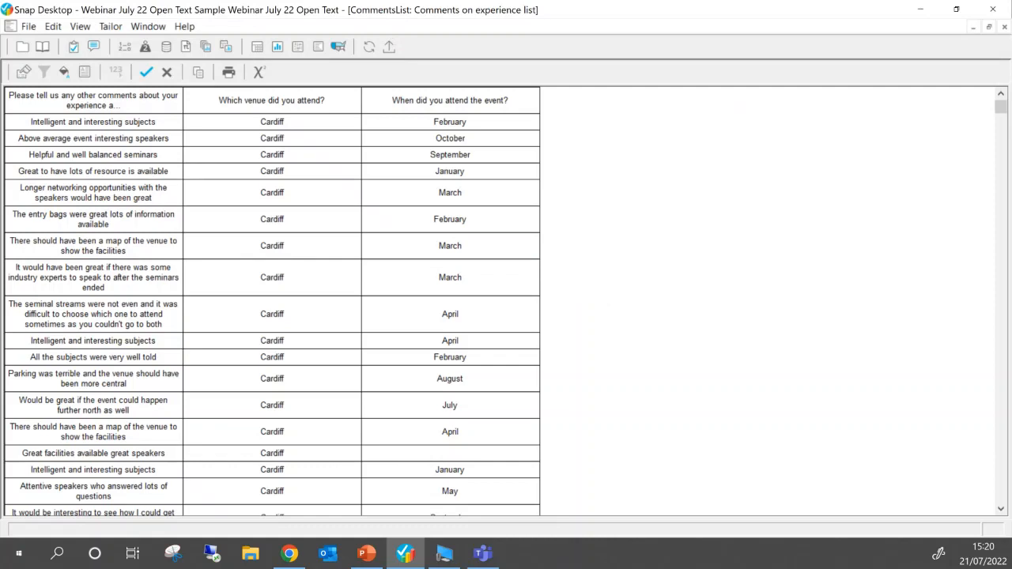
left_click(1004, 26)
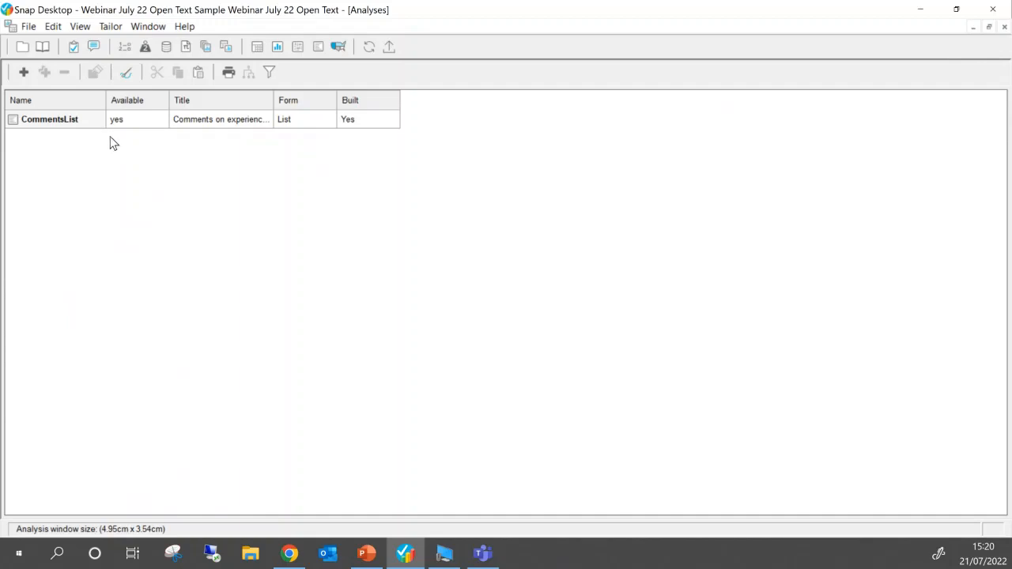
- Open the analysis variable AV1Pos and examine its source questions and word categories
left_click(187, 48)
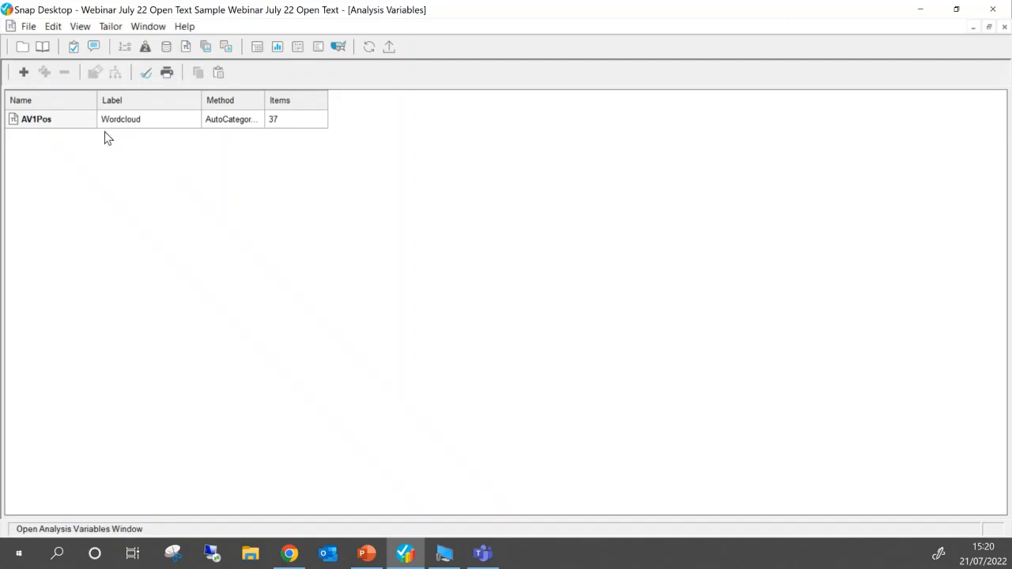
left_click(49, 124)
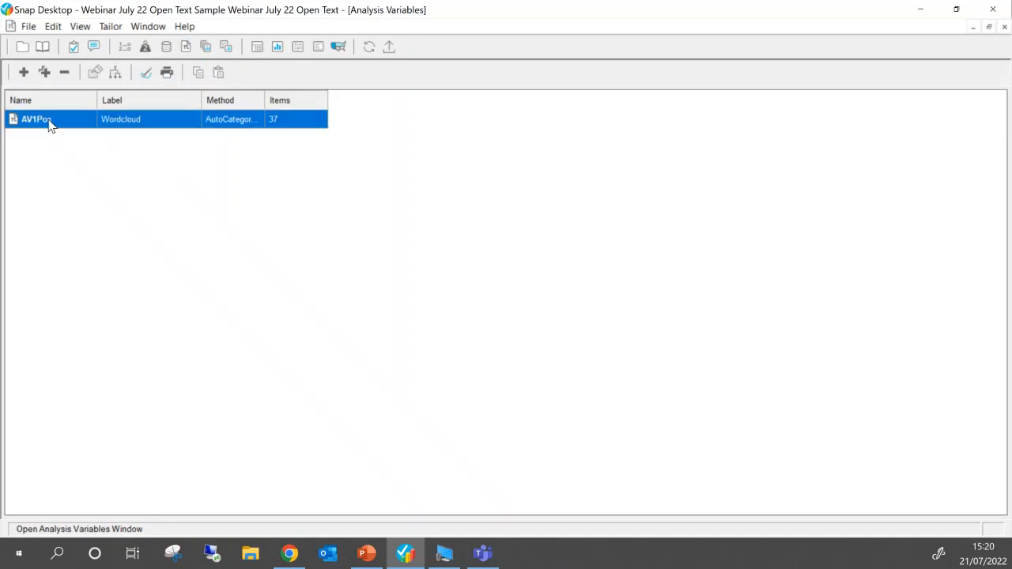
double_click(48, 123)
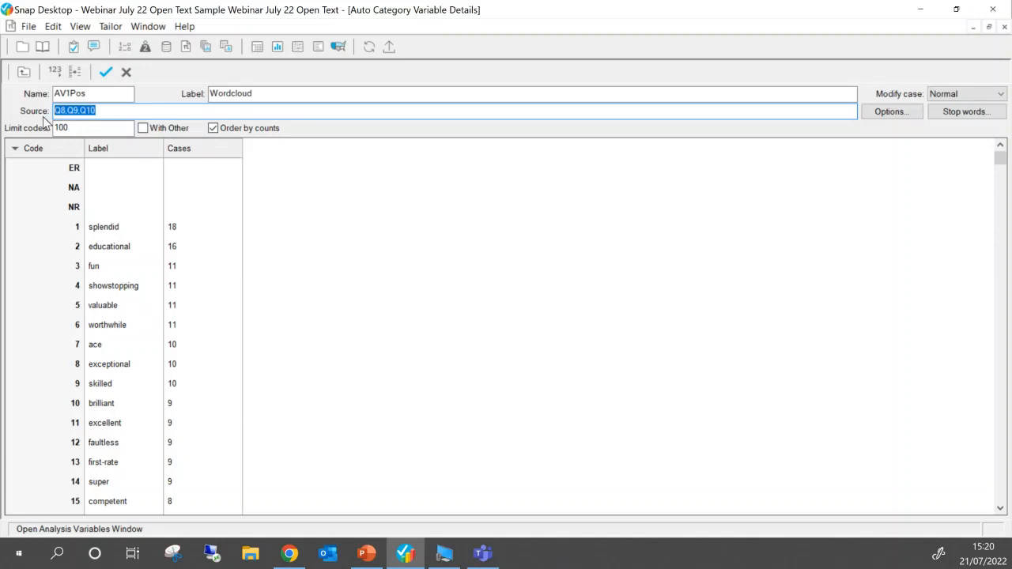
left_click(64, 112)
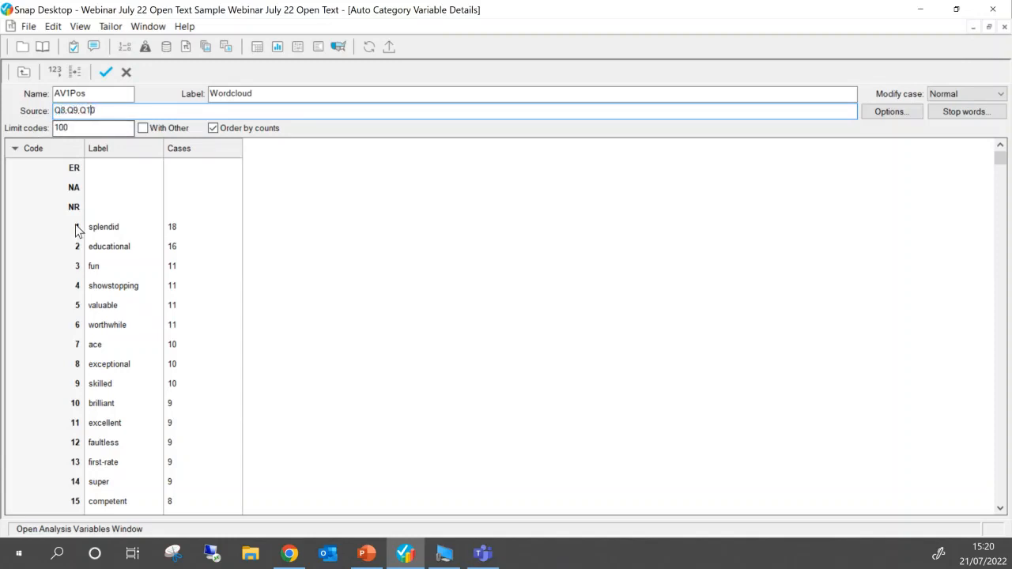
- Switch to the survey in Chrome and compare the liked and disliked three-word questions, then return to Snap Desktop
left_click(293, 555)
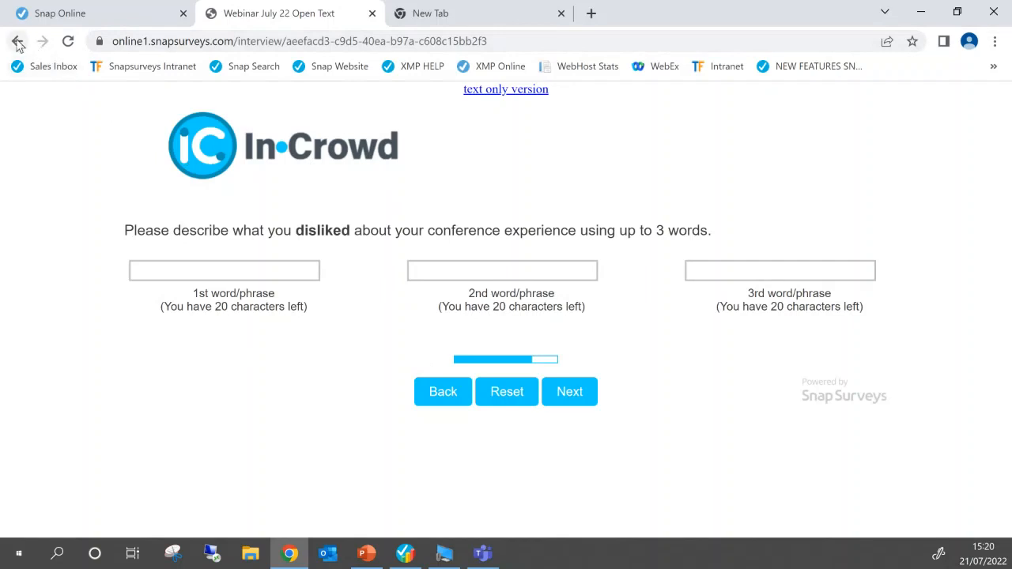
left_click(435, 401)
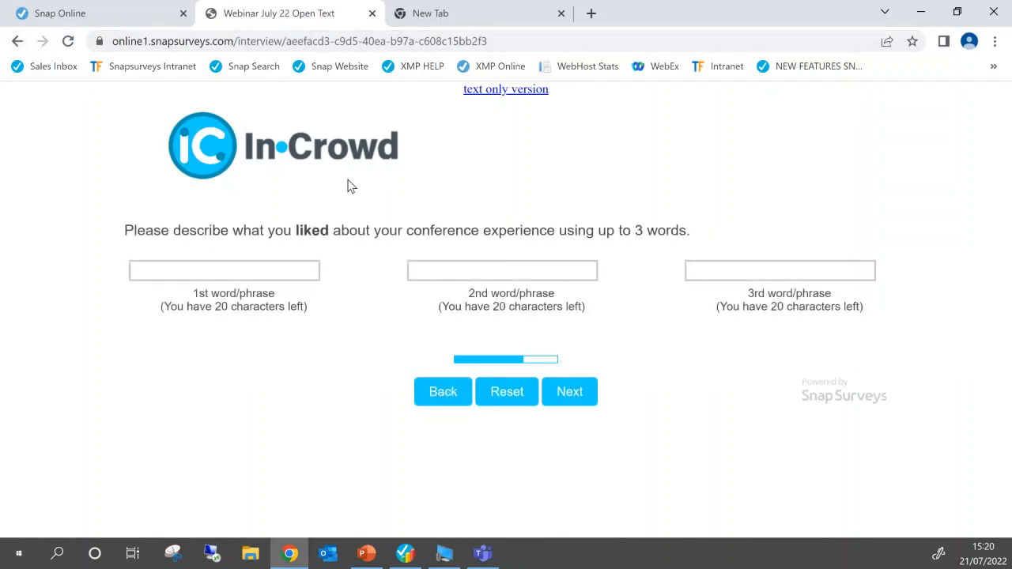
left_click(590, 394)
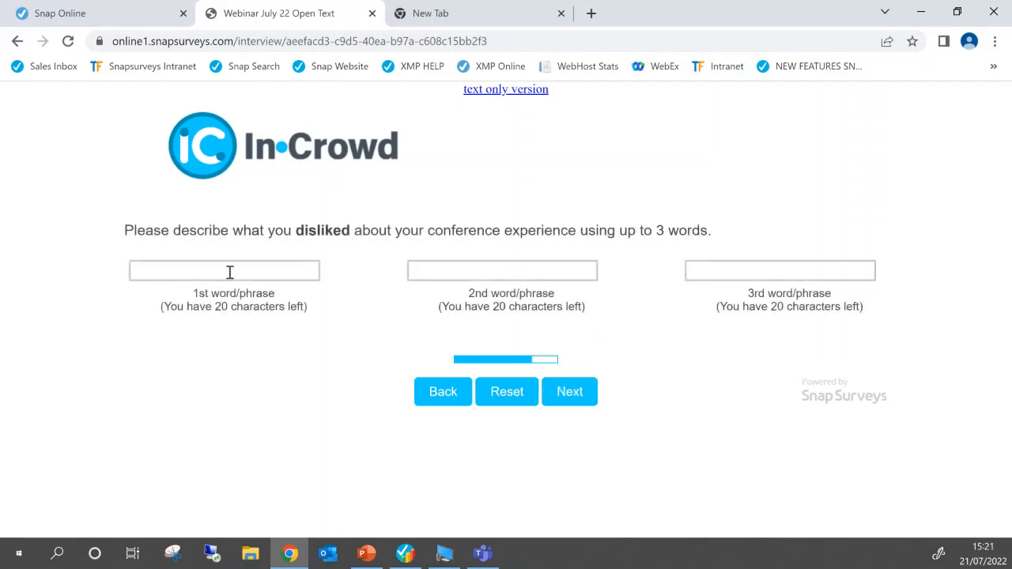
left_click(431, 392)
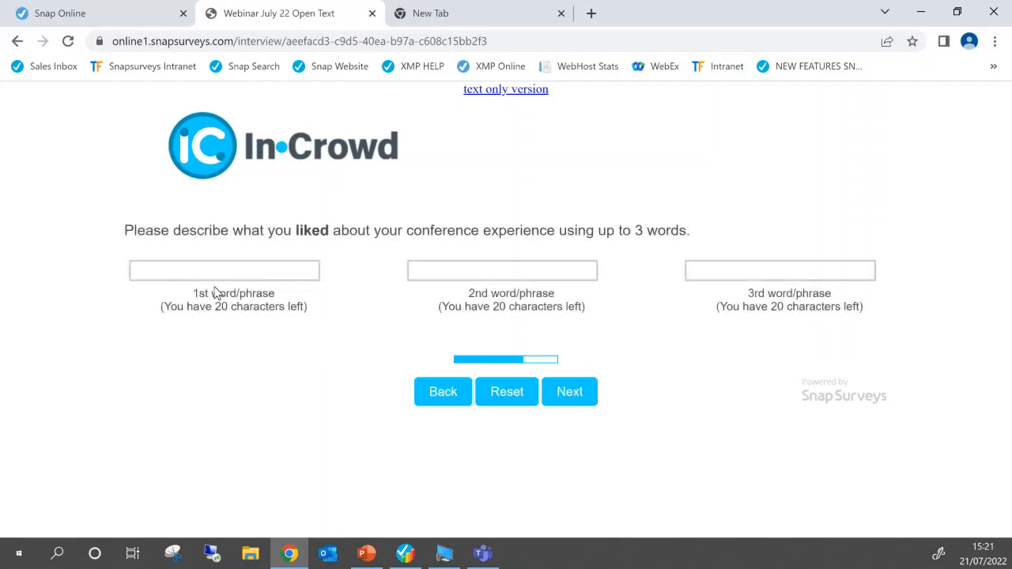
left_click(918, 14)
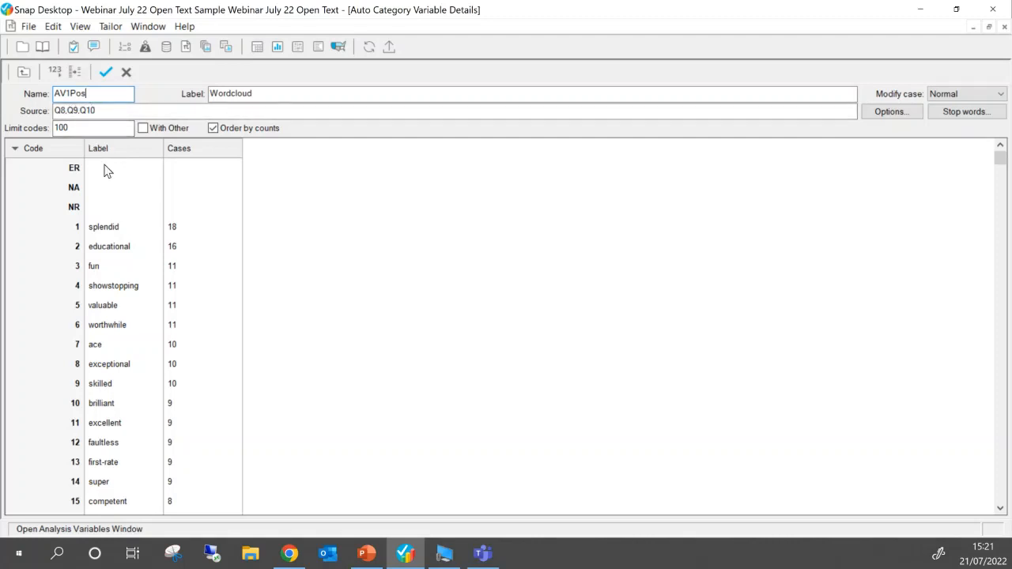
- Keep the AV1Pos variable, duplicate it, and name the copy AV1Neg
left_click(90, 128)
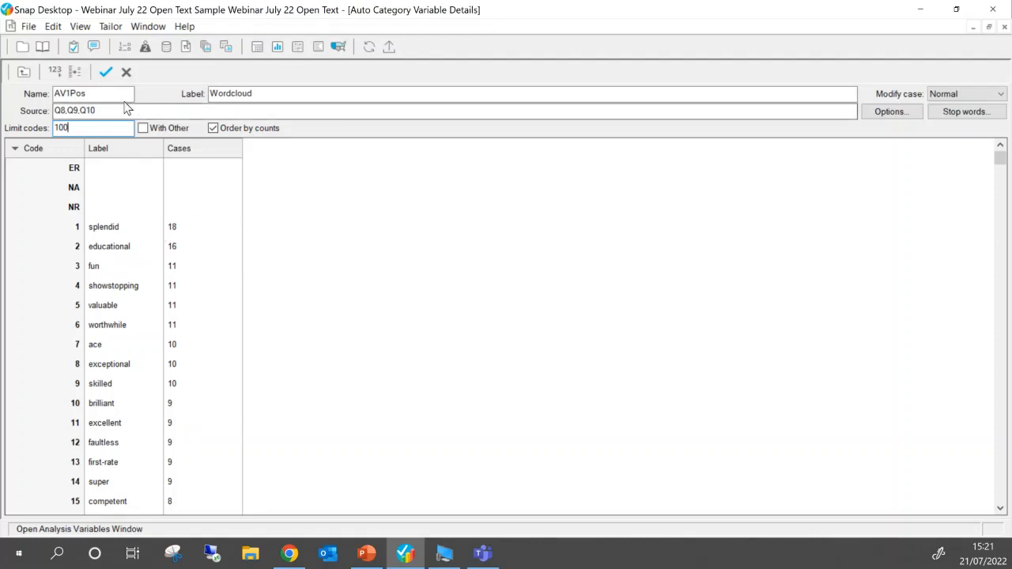
left_click(106, 73)
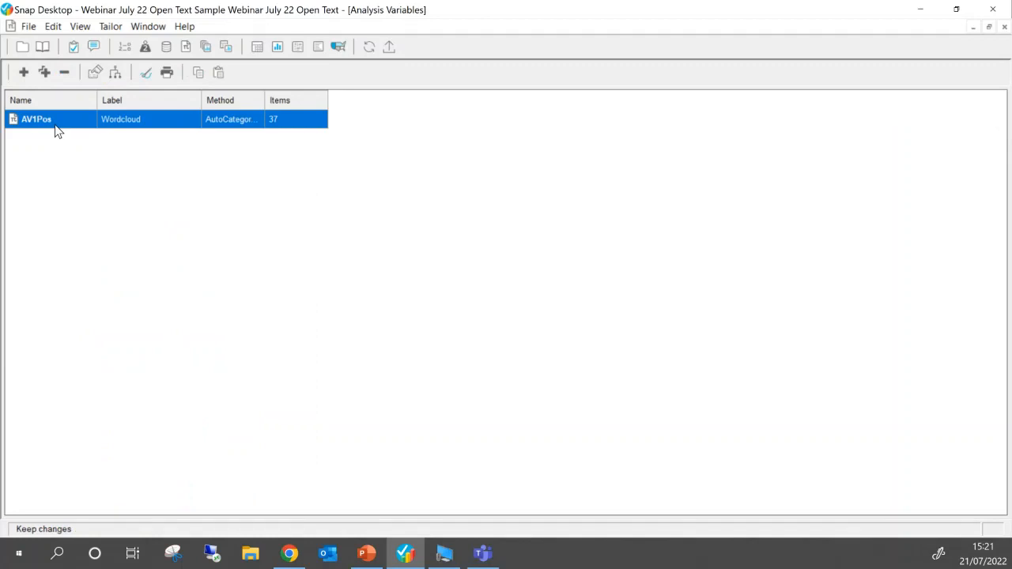
left_click(45, 69)
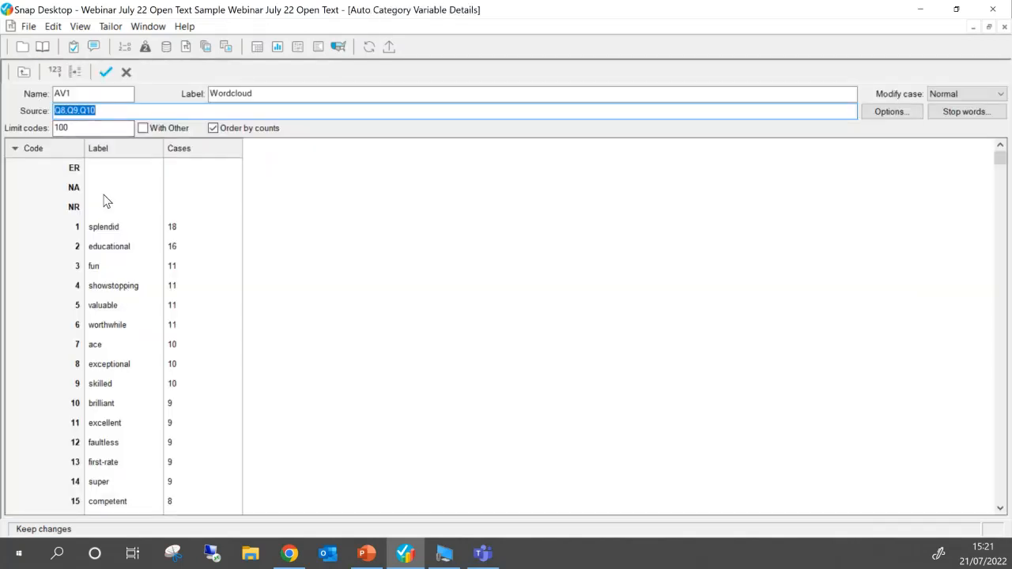
left_click(91, 95)
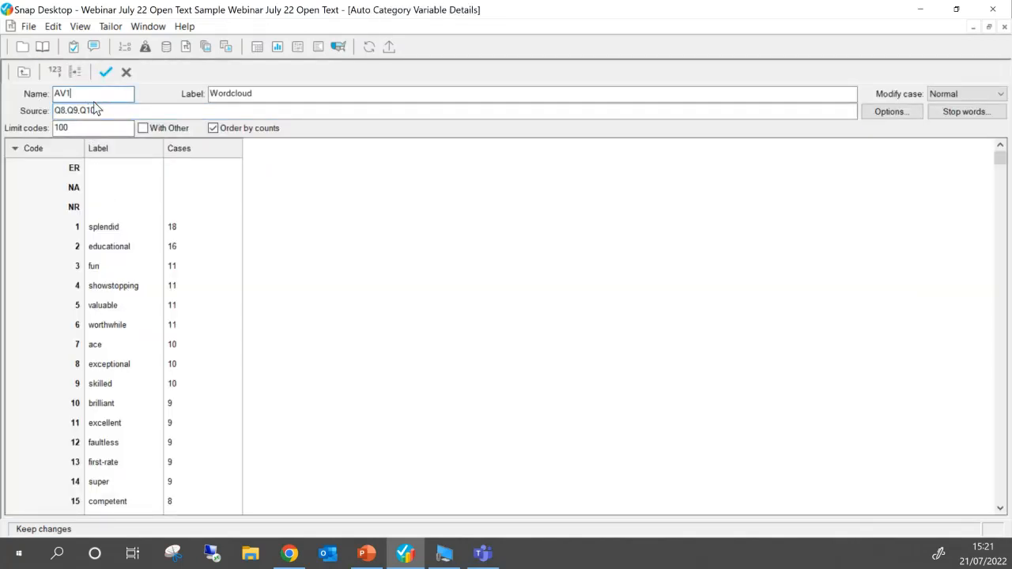
type("Neg")
- Set the source of AV1Neg to the disliked-word questions Q11, Q12 and Q13 and save the variable
left_click(100, 111)
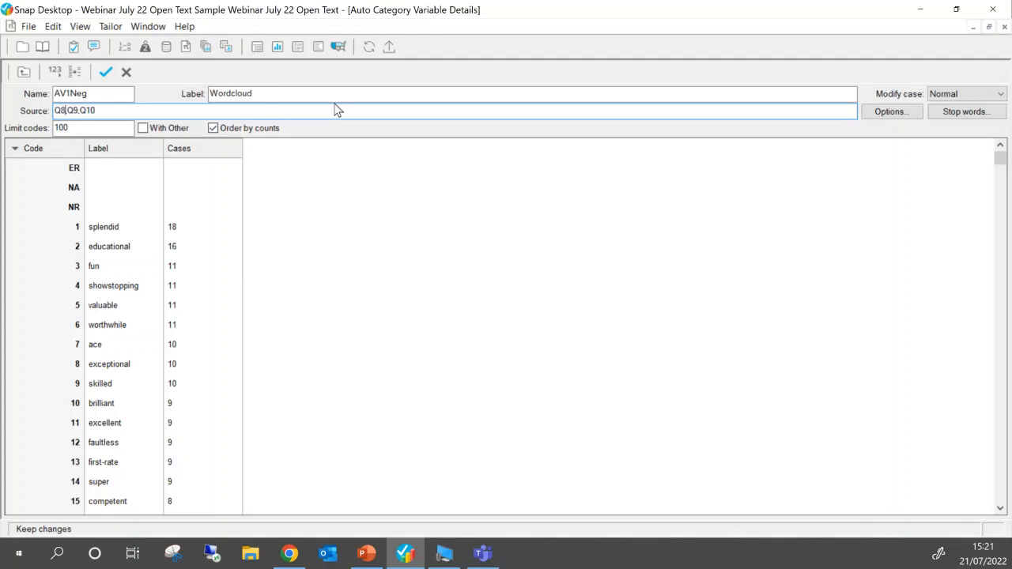
key("BackSpace")
type("11")
key("Right")
key("Right")
key("Right")
key("BackSpace")
type("12,Q13")
left_click(106, 72)
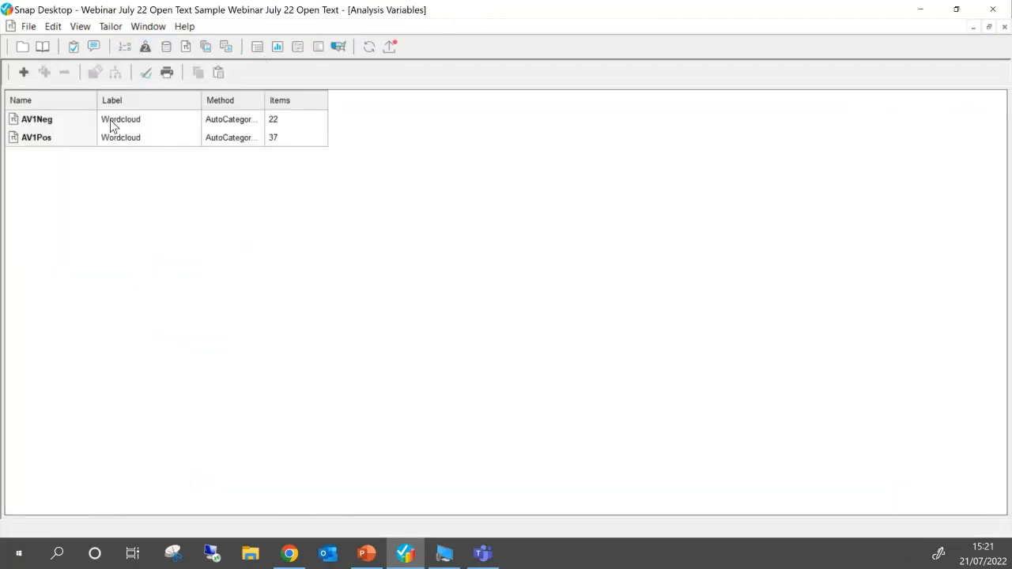
- Leave the analysis variables and start a new analysis of type Cloud
left_click(48, 122)
left_click(49, 139)
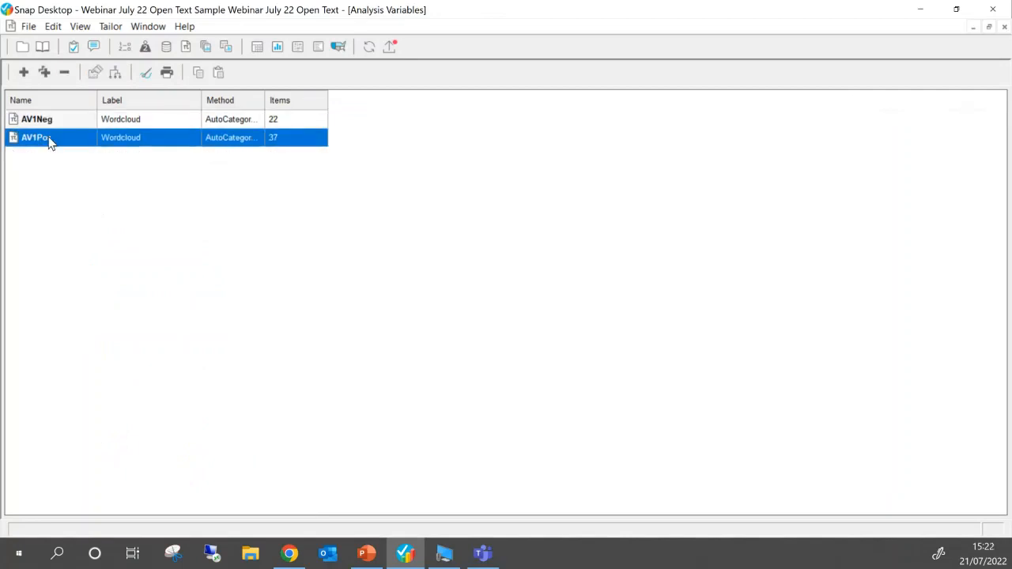
left_click(1004, 28)
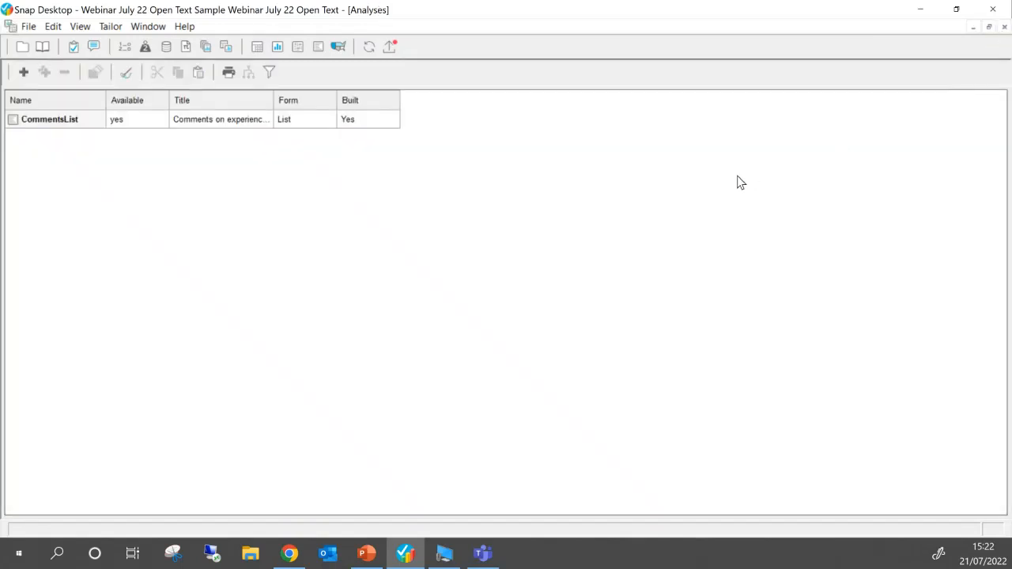
left_click(24, 72)
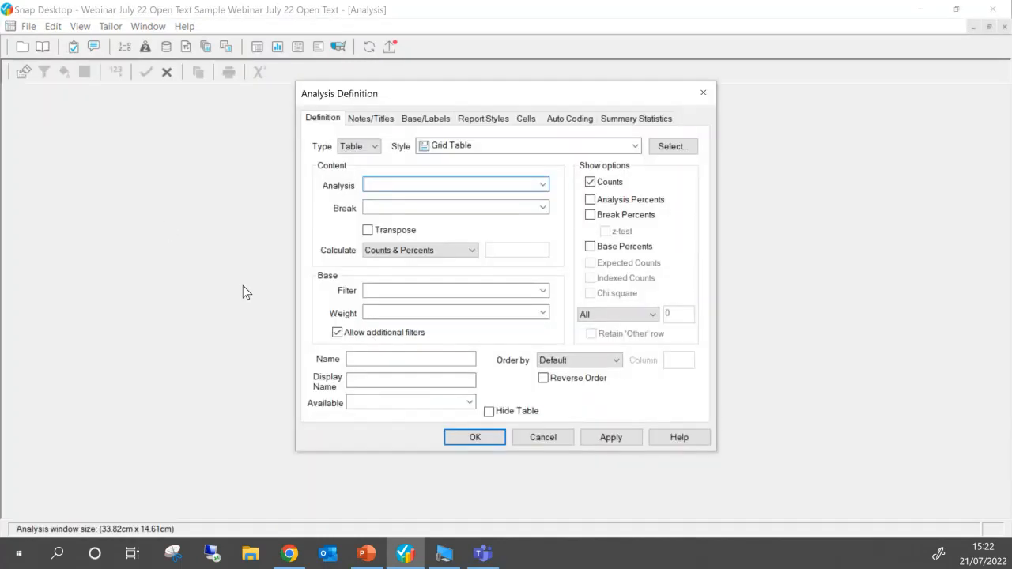
left_click(375, 147)
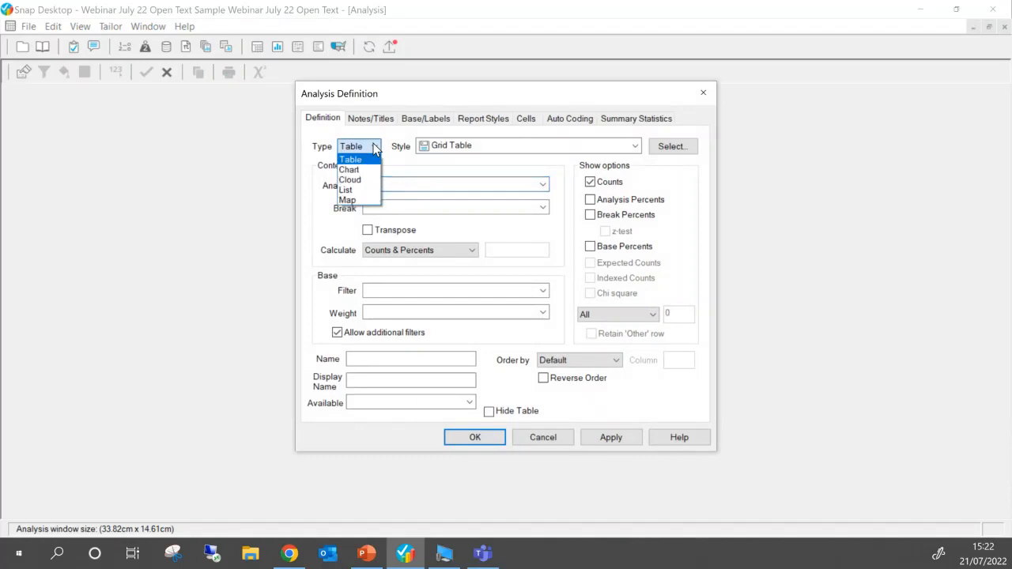
left_click(356, 181)
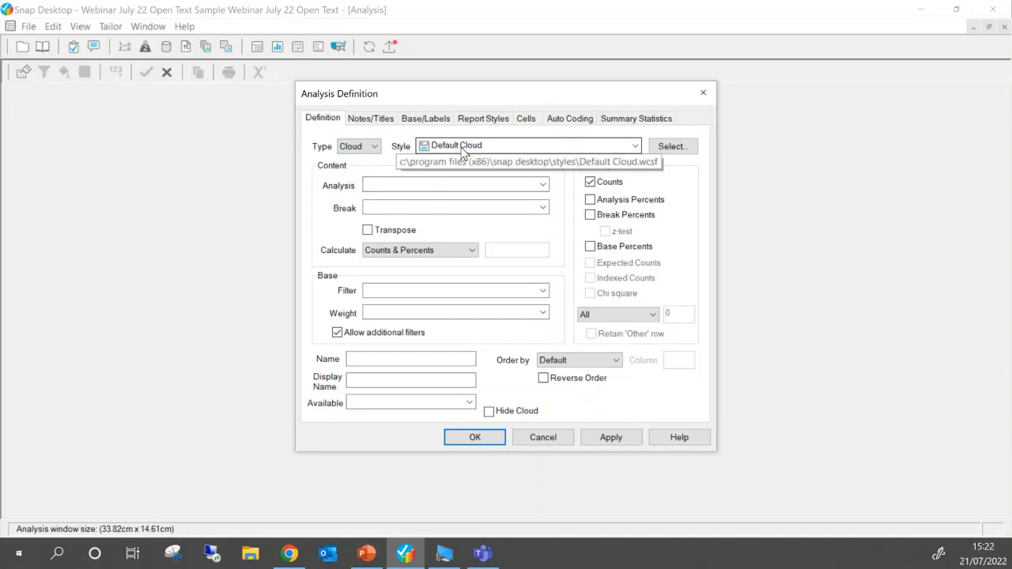
- Set AV1Pos as the variable analysed in the new word cloud
left_click(413, 187)
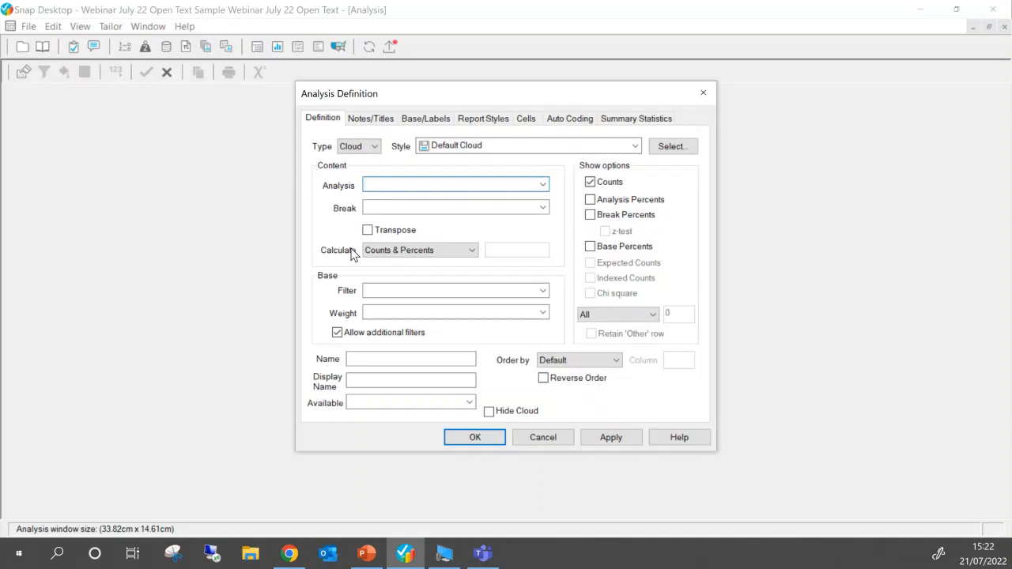
type("Pos")
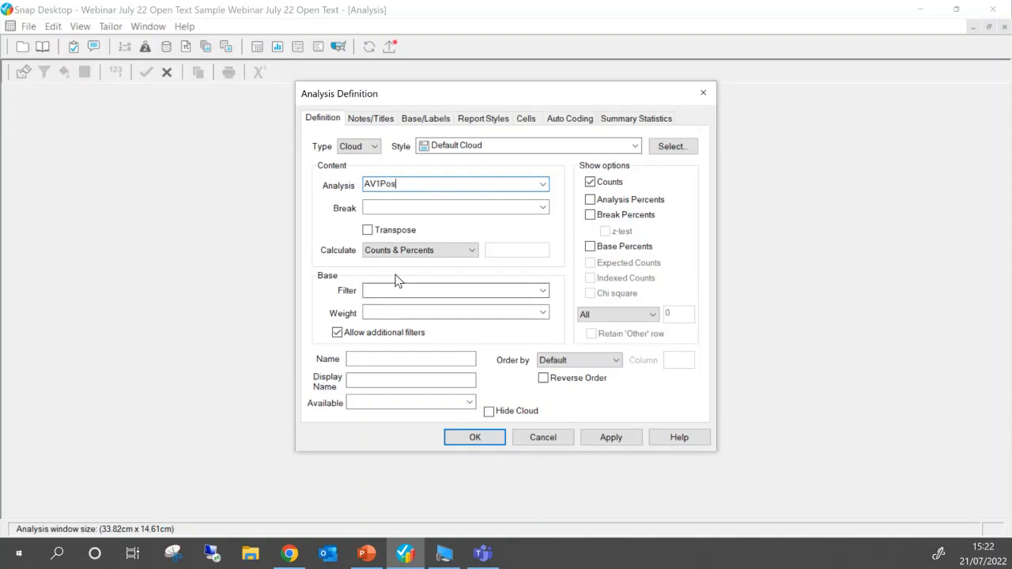
left_click(386, 250)
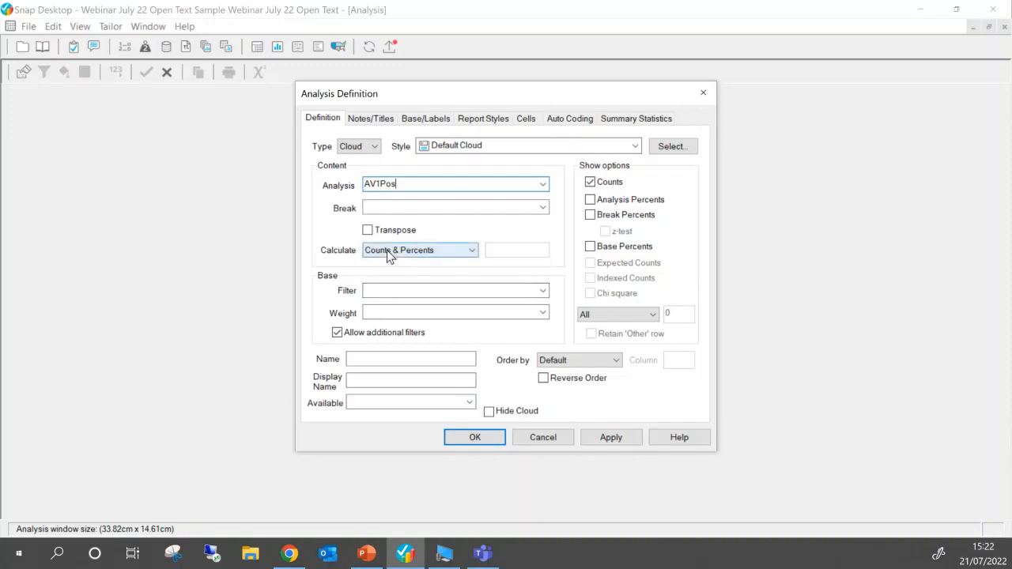
- Name the word cloud analysis PositiveComments and give it the display name Positive Comments
left_click(371, 358)
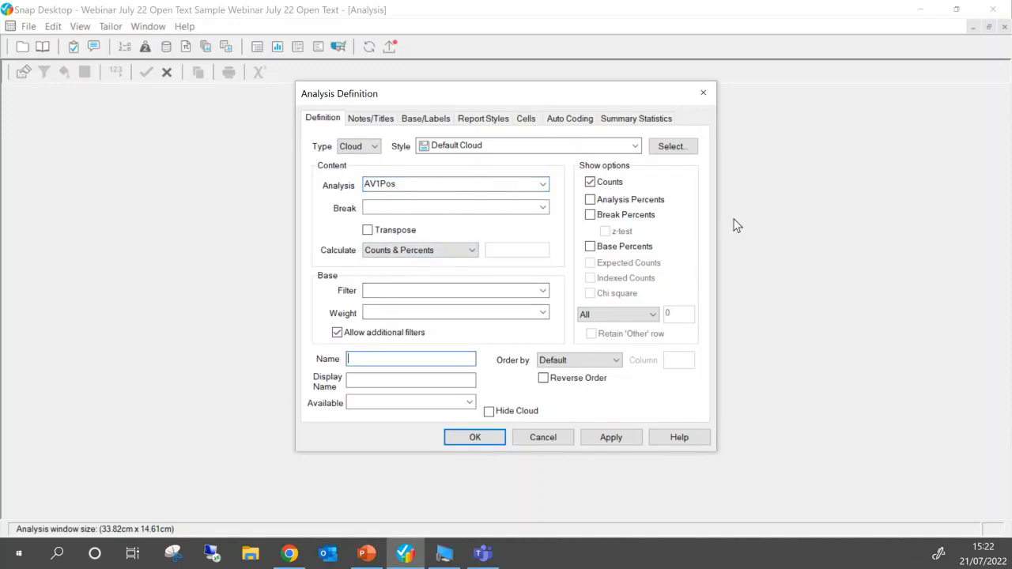
type("PositiveComments")
left_click_drag(452, 359, 283, 353)
key("ctrl+c")
left_click(406, 380)
key("ctrl+v")
left_click(381, 379)
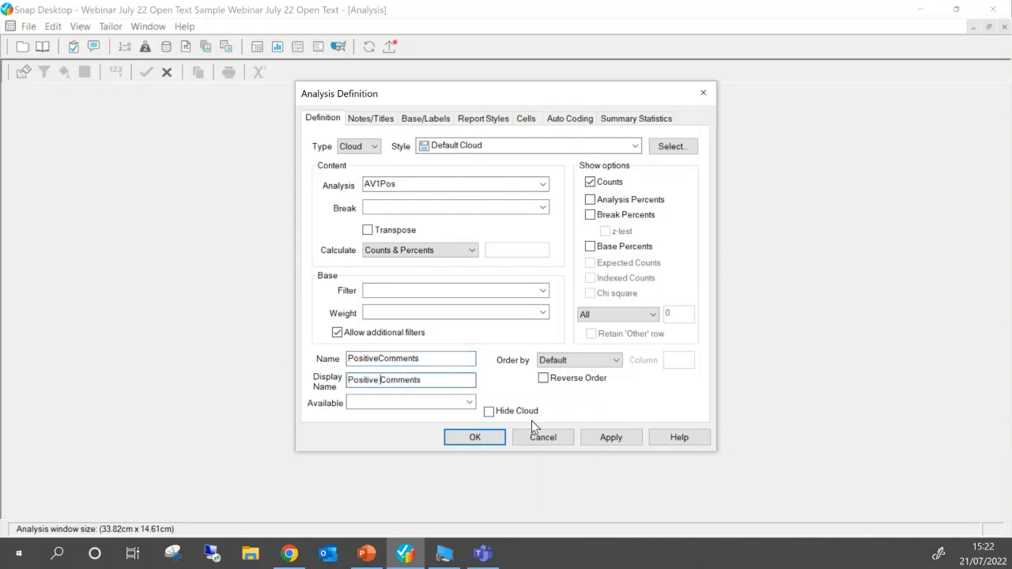
- Title the analysis "Positive comments of event experience" and generate the word cloud
left_click(388, 119)
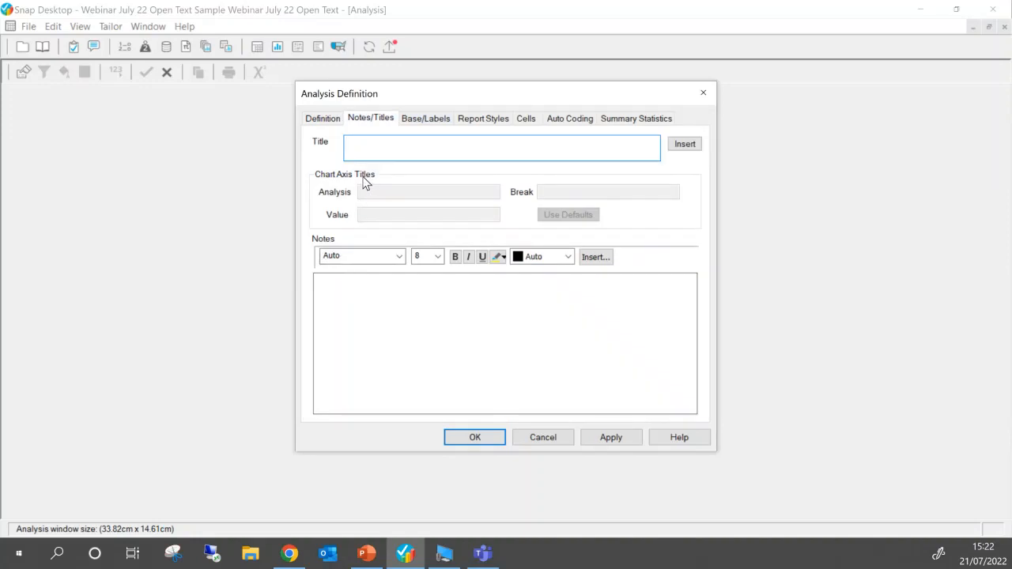
type("Positive comments of event exper")
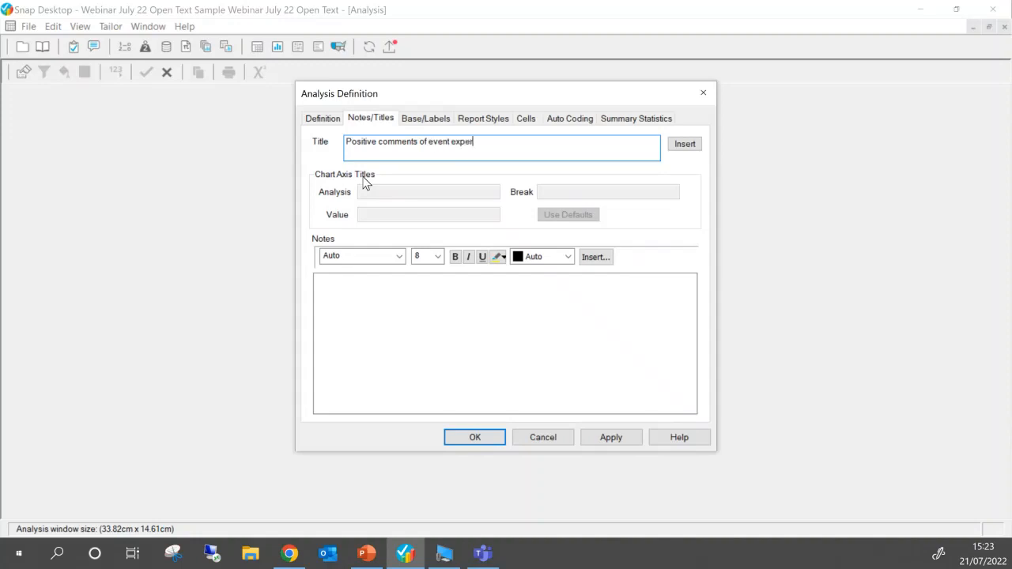
type("ience")
left_click(311, 118)
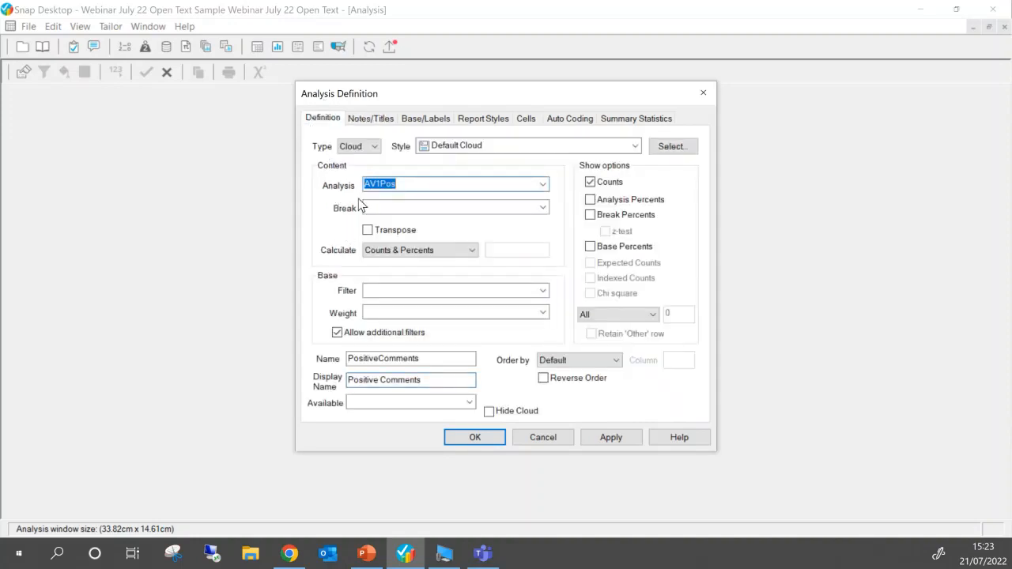
left_click(601, 437)
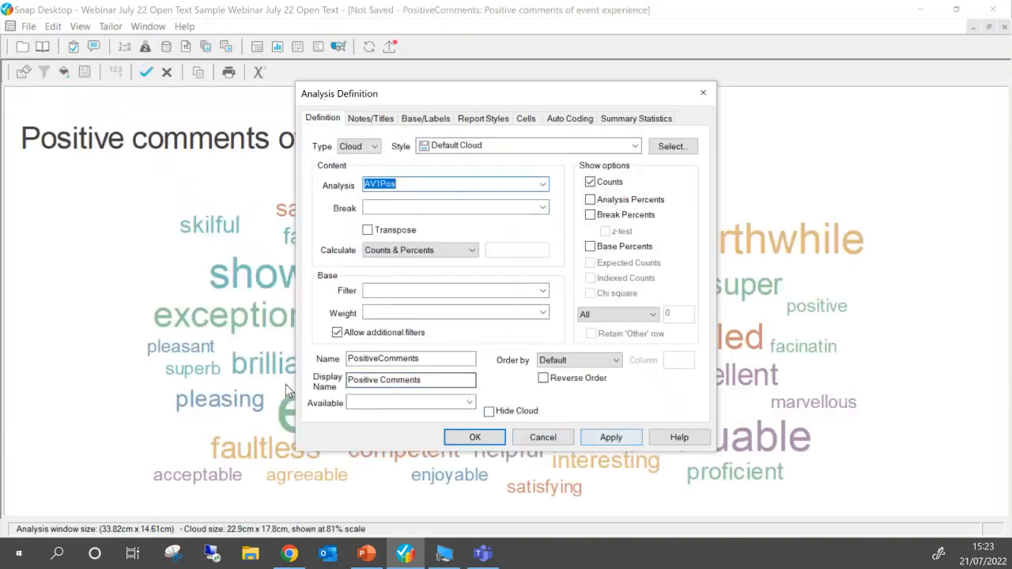
left_click_drag(469, 95, 805, 61)
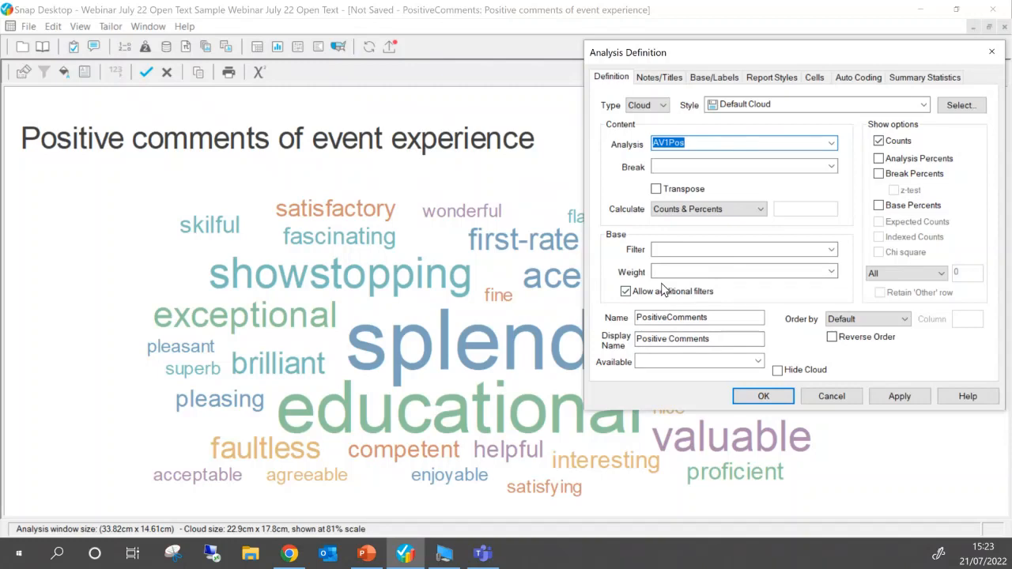
left_click(763, 396)
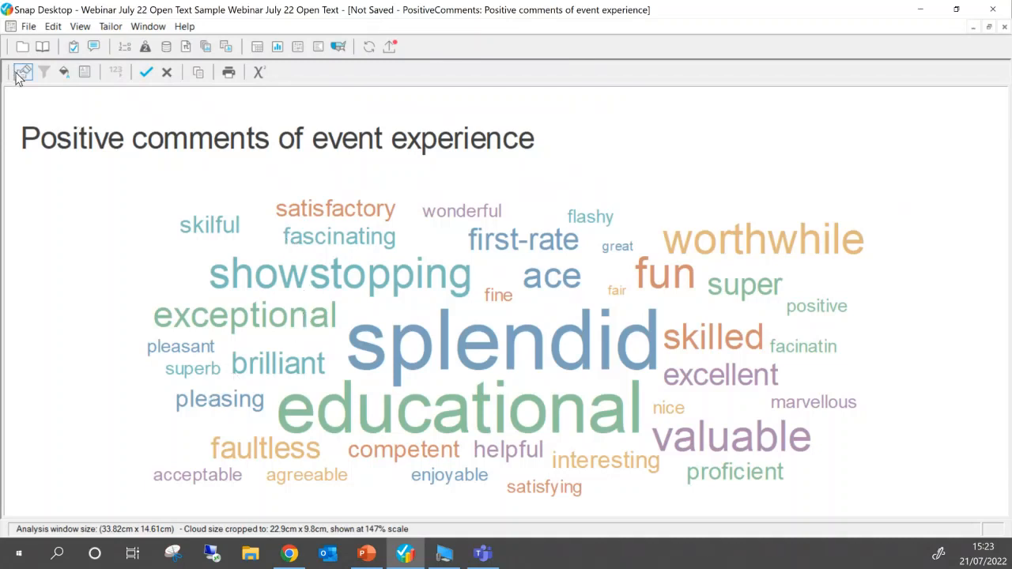
- Edit the cloud style so the title is located at the top centre of the cloud, and apply it
right_click(357, 252)
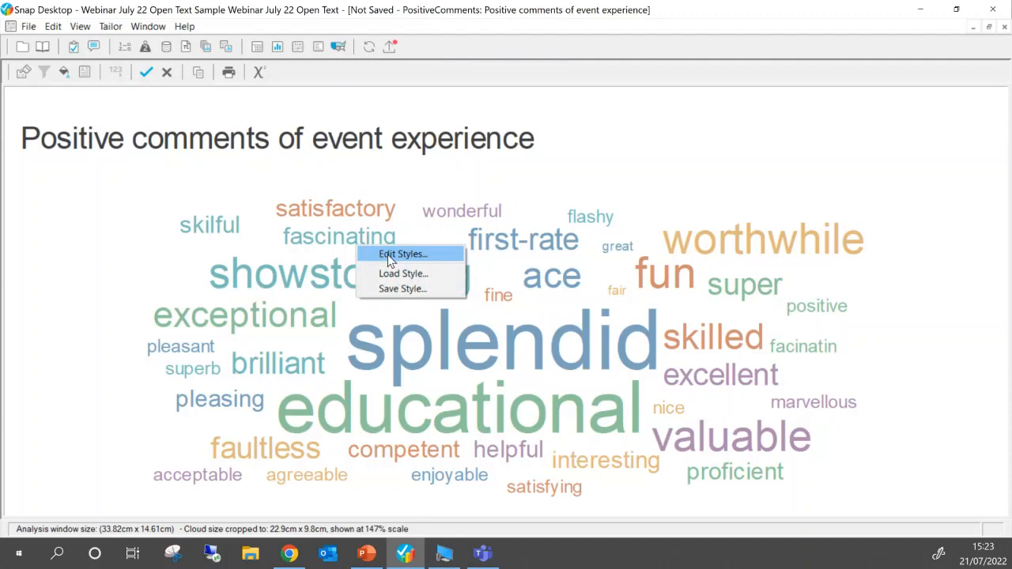
right_click(525, 263)
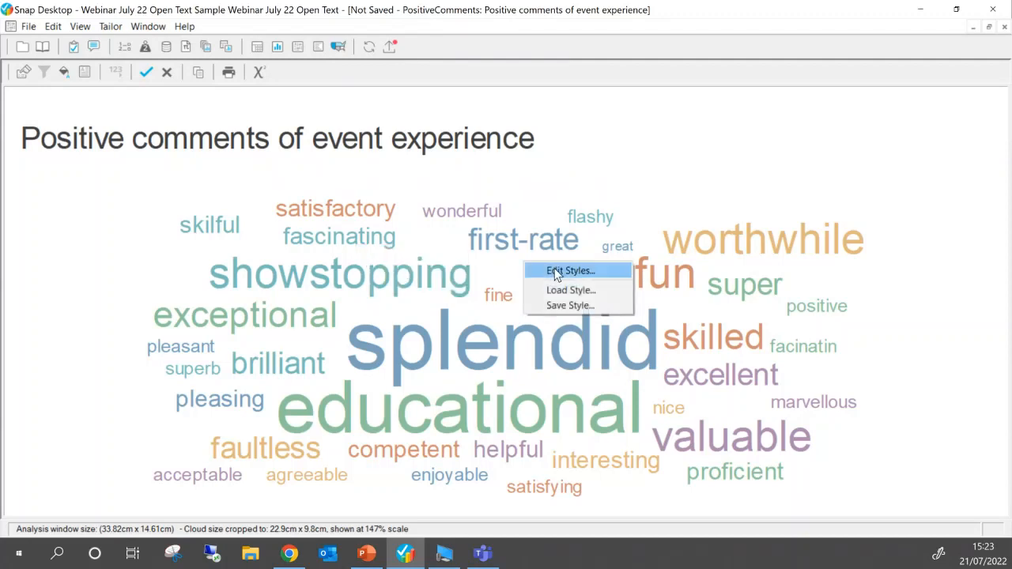
left_click(556, 272)
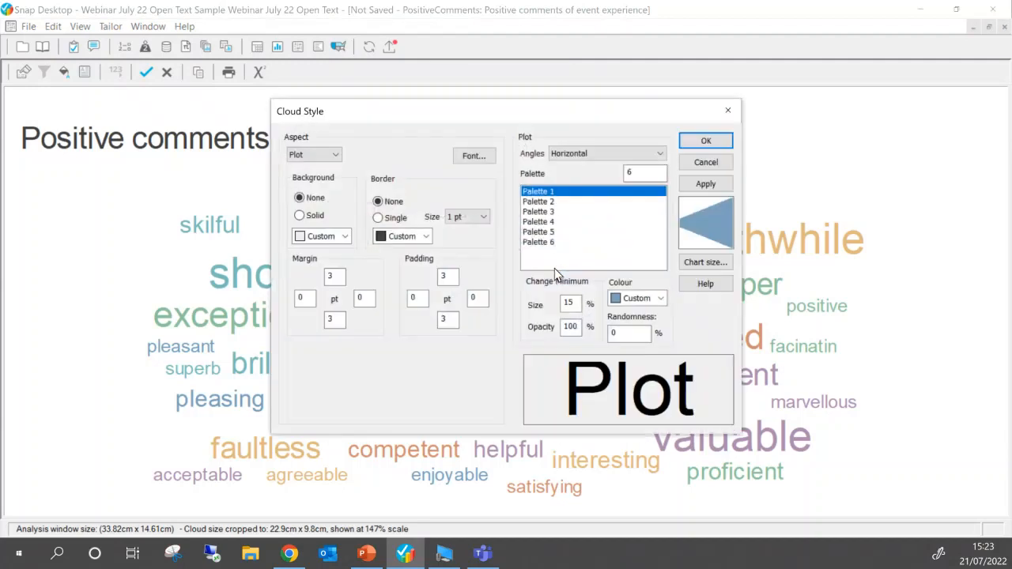
left_click(315, 157)
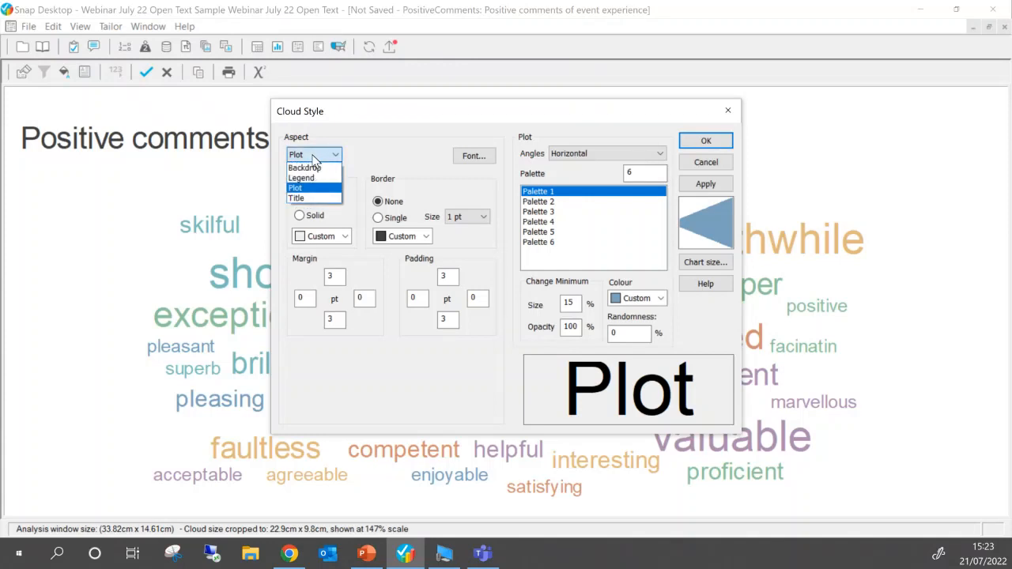
left_click(314, 198)
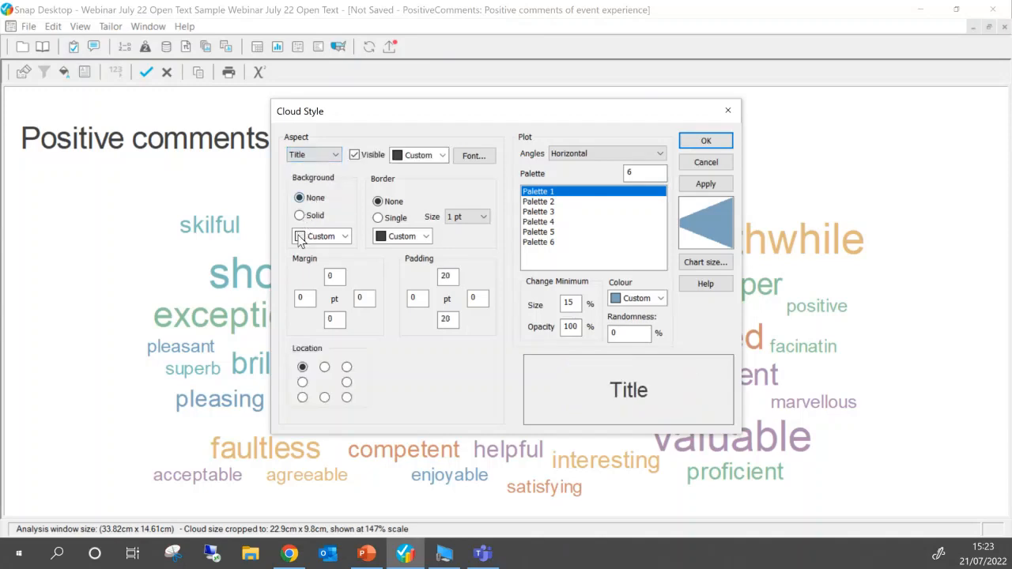
left_click(324, 366)
left_click_drag(510, 115, 582, 200)
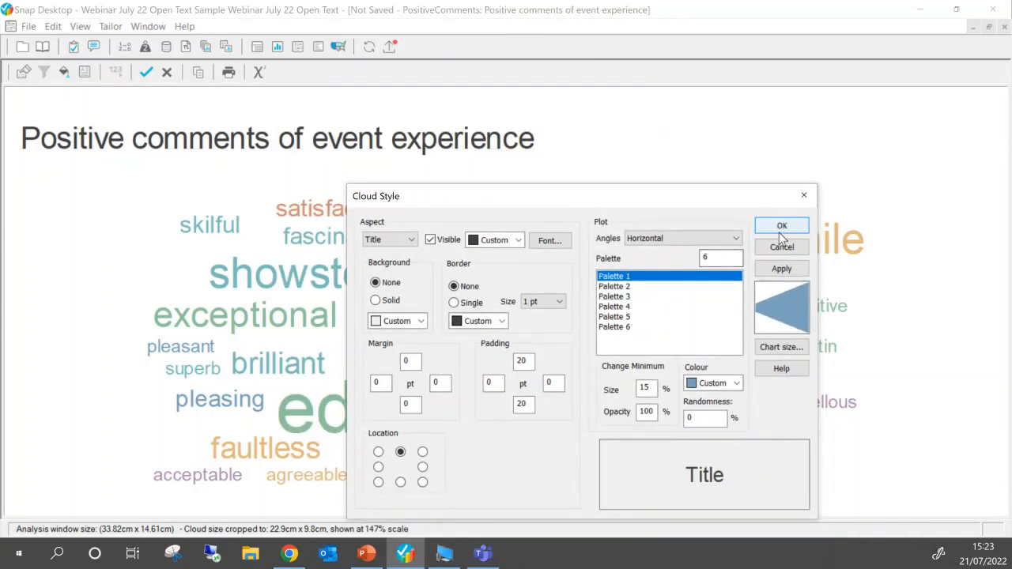
left_click(783, 273)
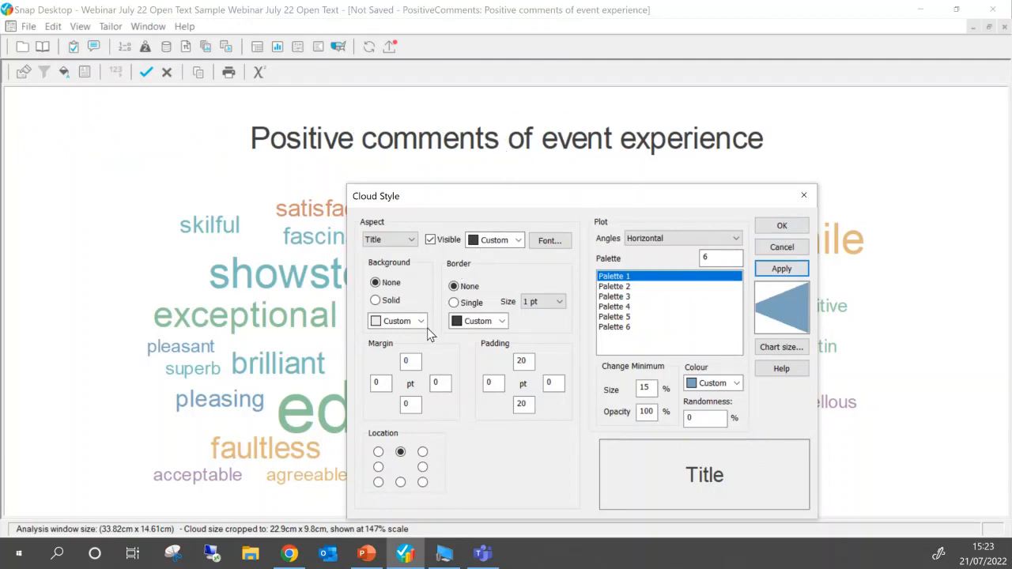
- Give the plot area a solid, very pale blue custom background (RGB 230, 250, 255) and apply it
left_click(384, 240)
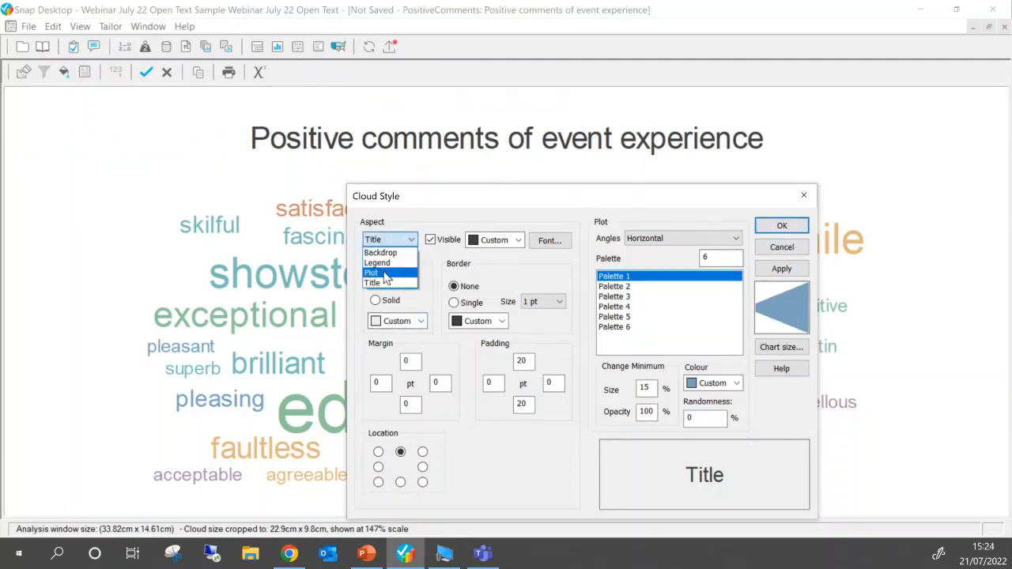
left_click(385, 273)
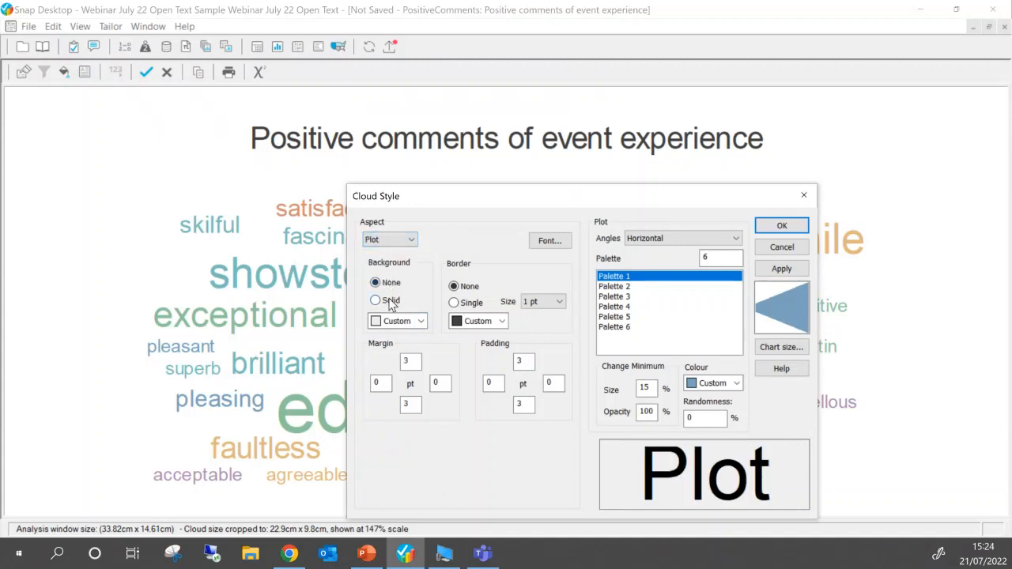
left_click(388, 301)
left_click(421, 321)
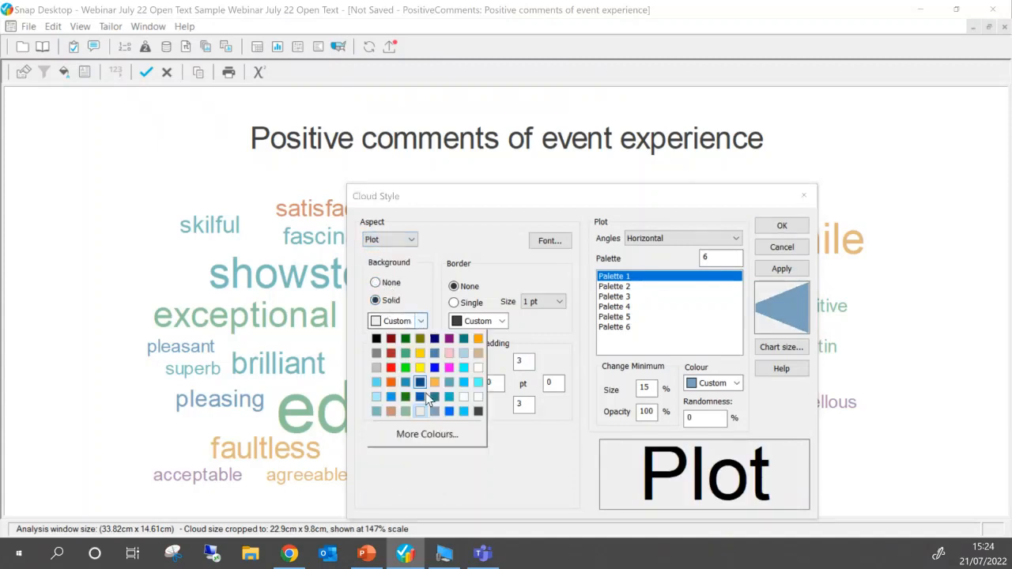
left_click(377, 397)
left_click(419, 321)
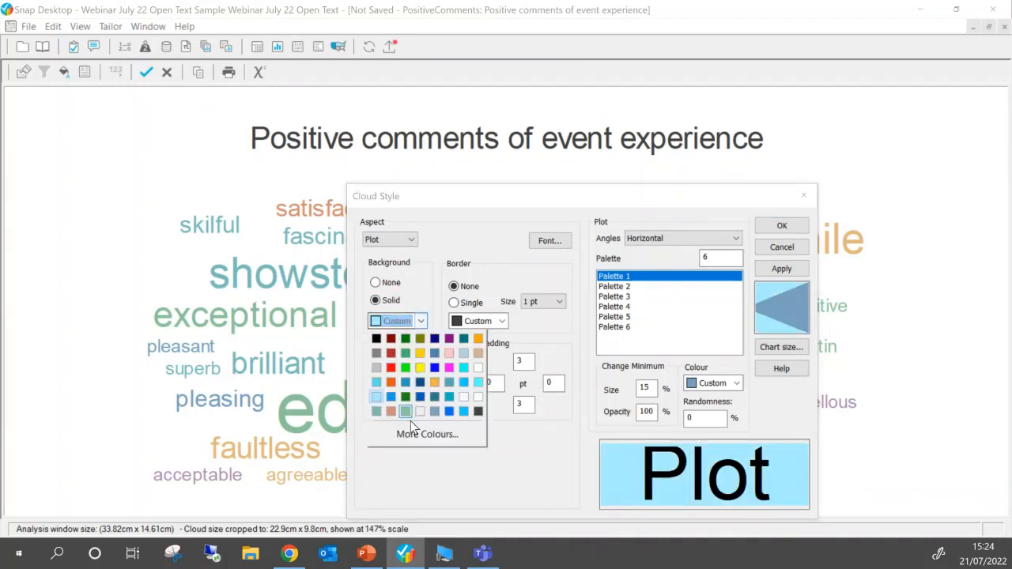
left_click(413, 434)
mouse_move(610, 315)
left_mouse_down()
mouse_move(607, 289)
mouse_move(607, 299)
left_mouse_up()
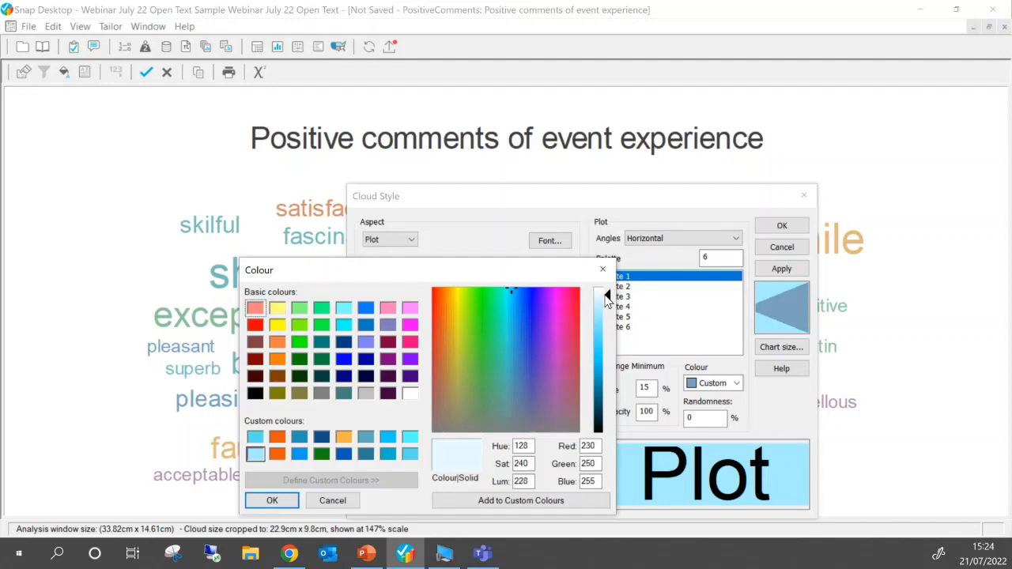
left_click(272, 501)
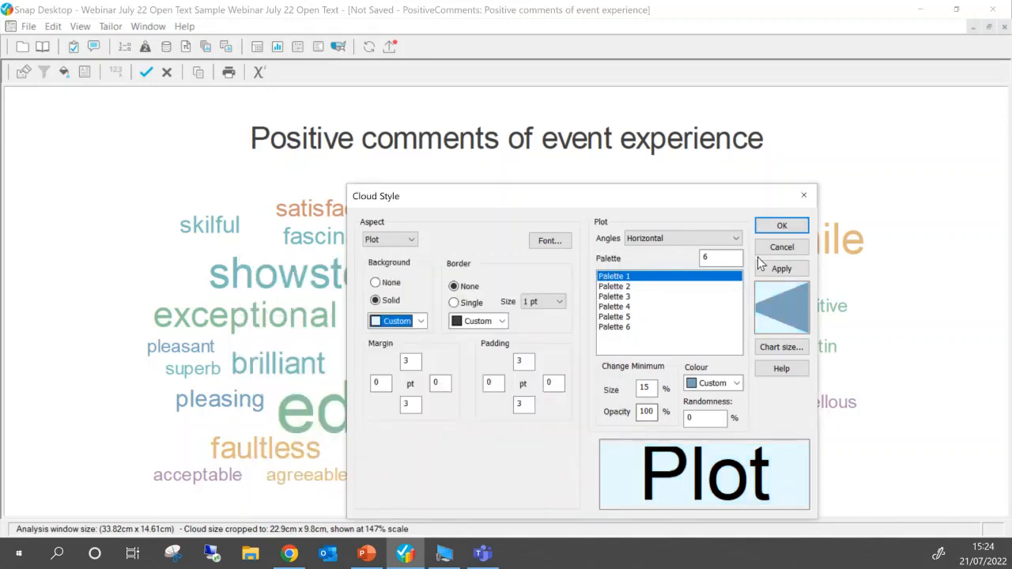
left_click(780, 269)
- Set the backdrop's solid background to a custom pale cyan (RGB 221, 255, 255) and apply it
left_click_drag(602, 197, 621, 123)
left_click(417, 163)
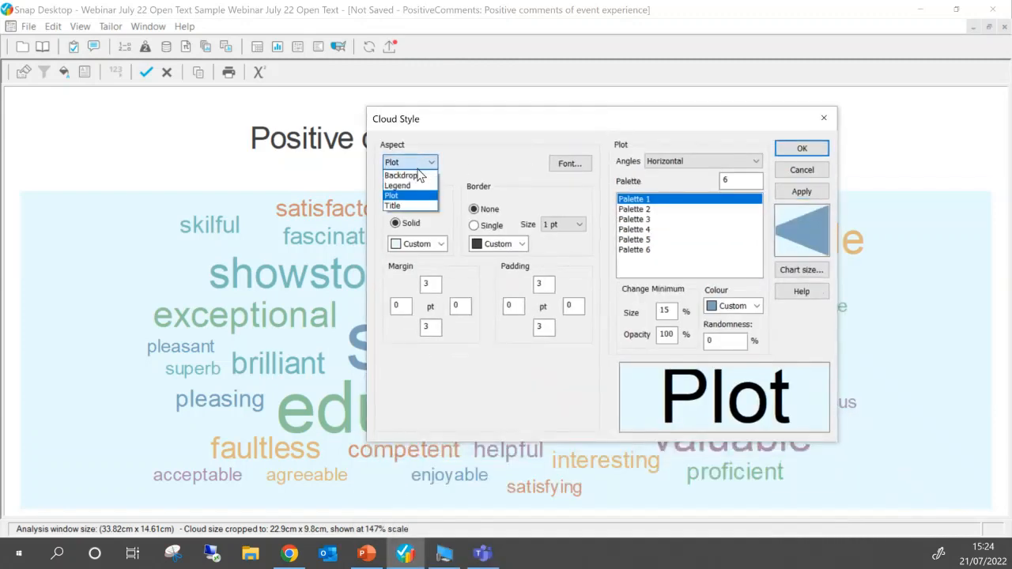
left_click(418, 174)
left_click(416, 246)
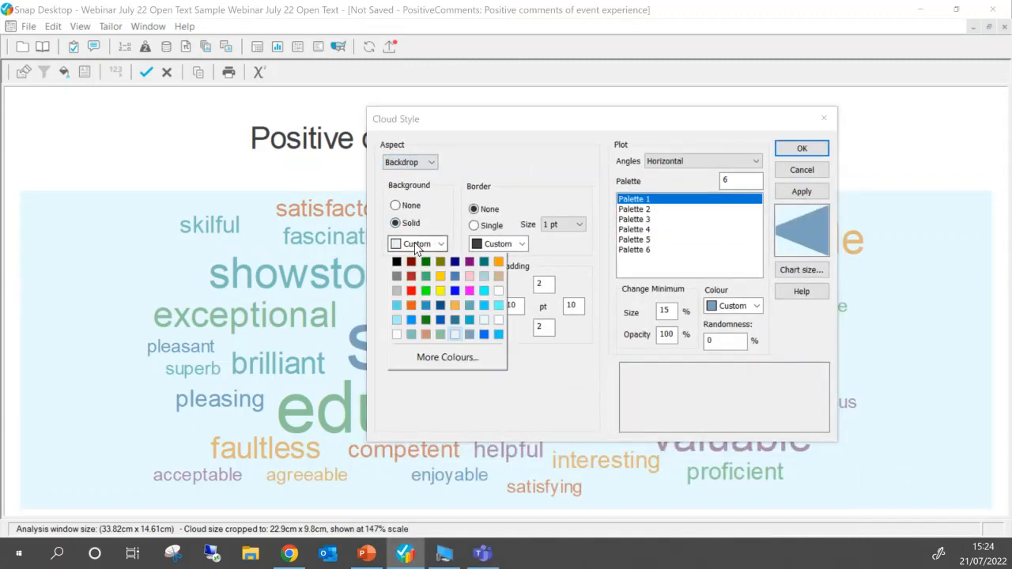
left_click(433, 359)
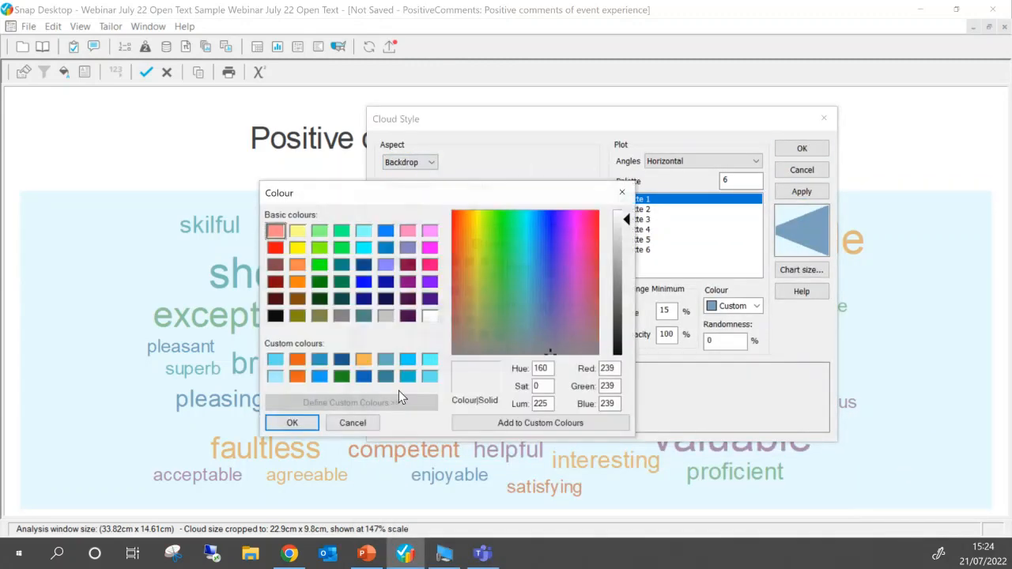
left_click(430, 363)
left_click_drag(627, 257, 626, 227)
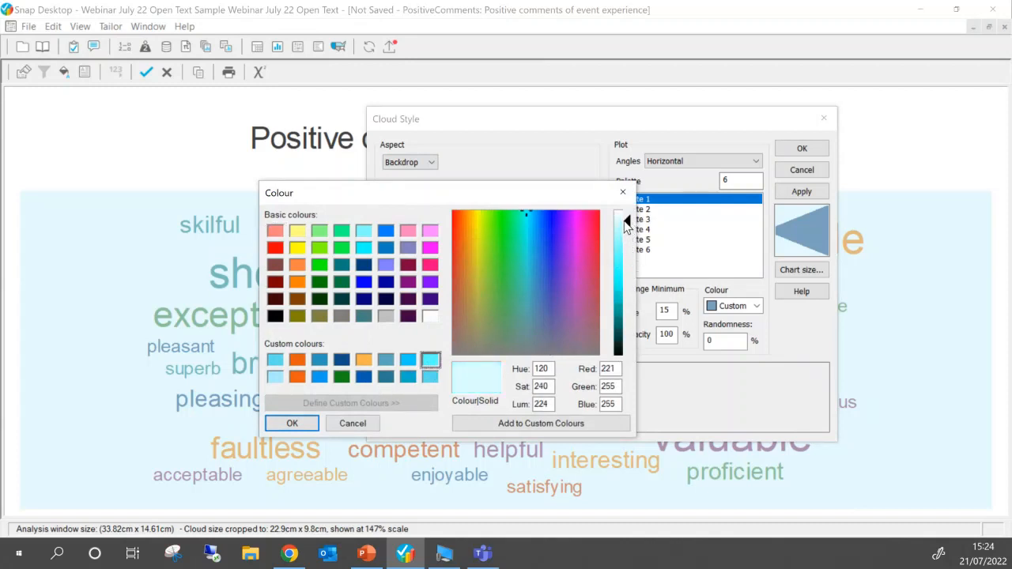
left_click(286, 423)
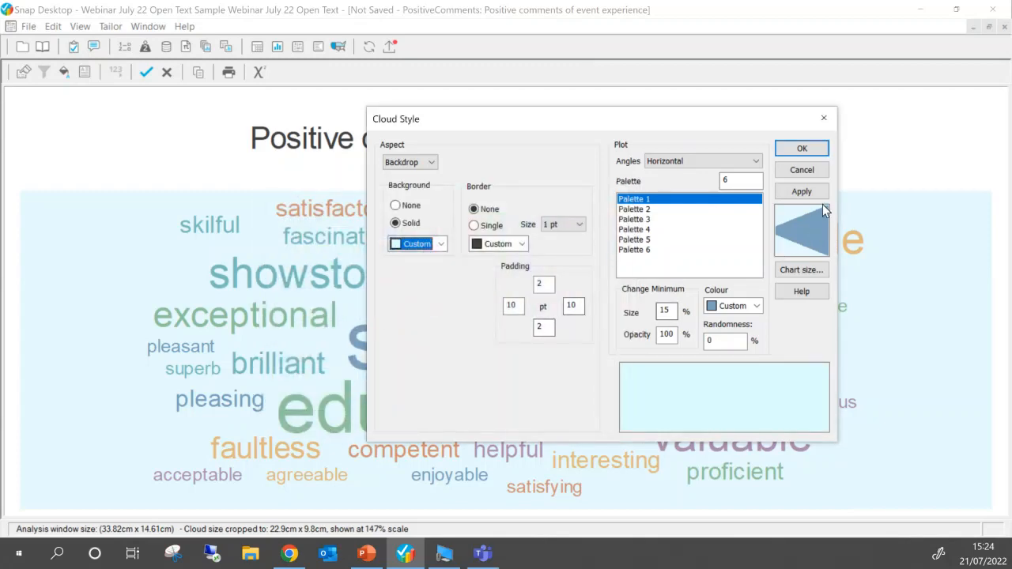
left_click(802, 191)
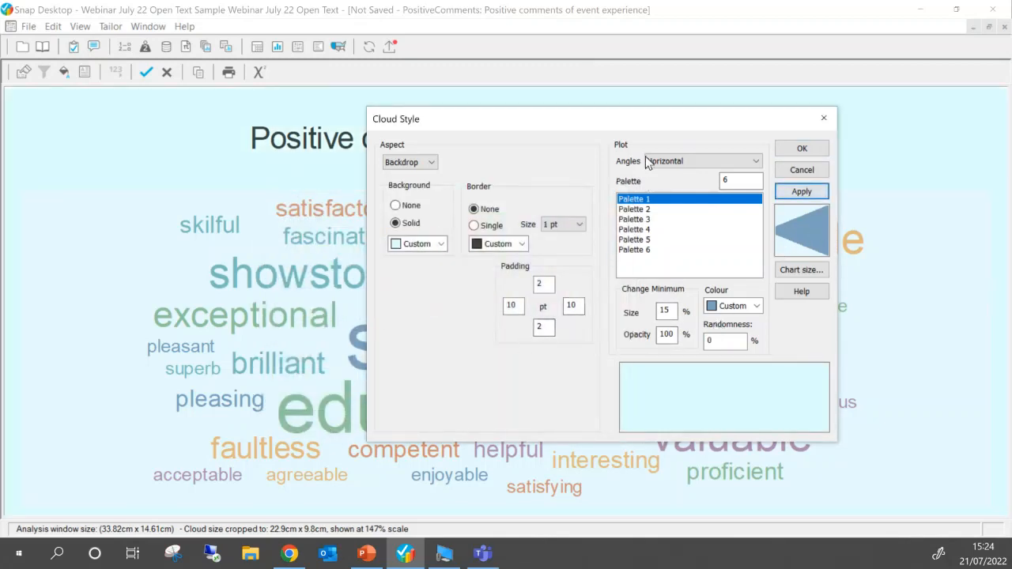
- Try a palette of 8 colours for the cloud's words and apply it
left_click_drag(636, 128, 704, 357)
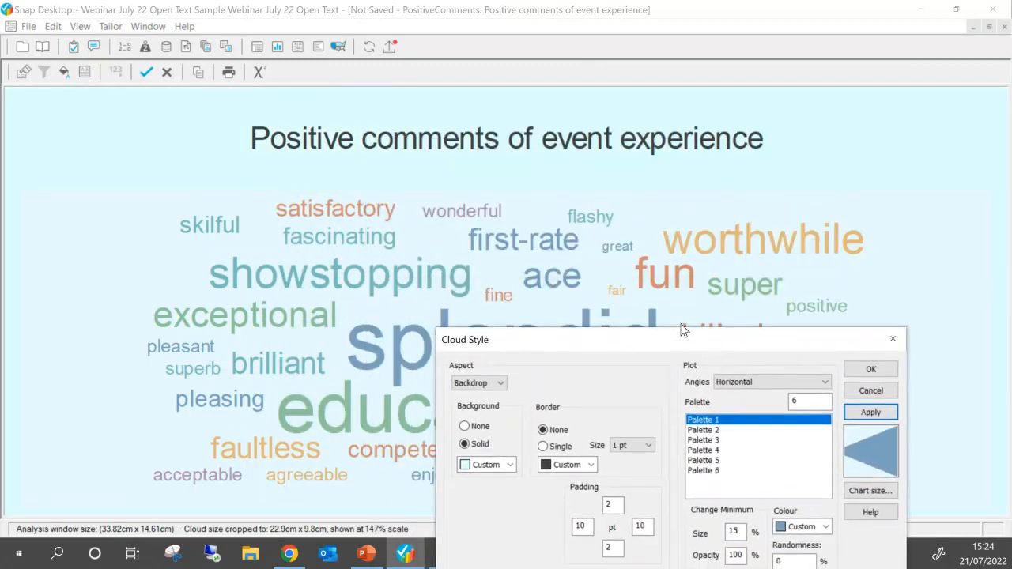
left_click_drag(630, 354, 620, 167)
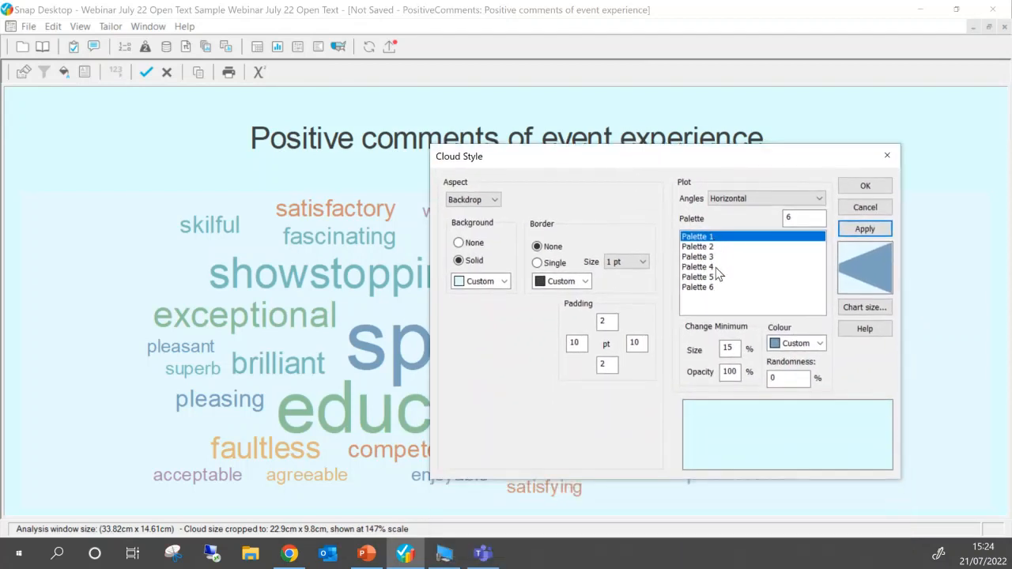
double_click(802, 218)
type("8")
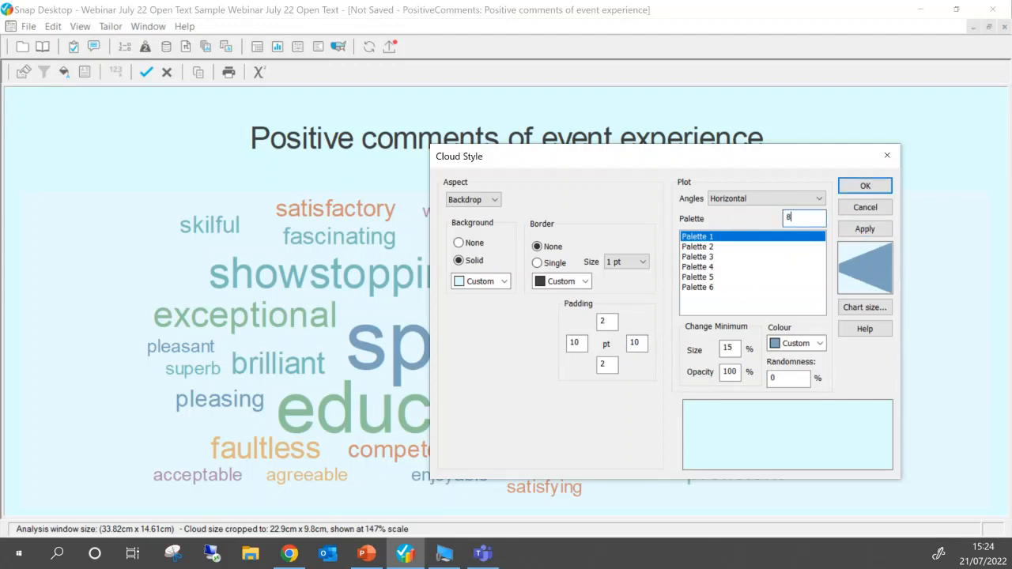
left_click(865, 229)
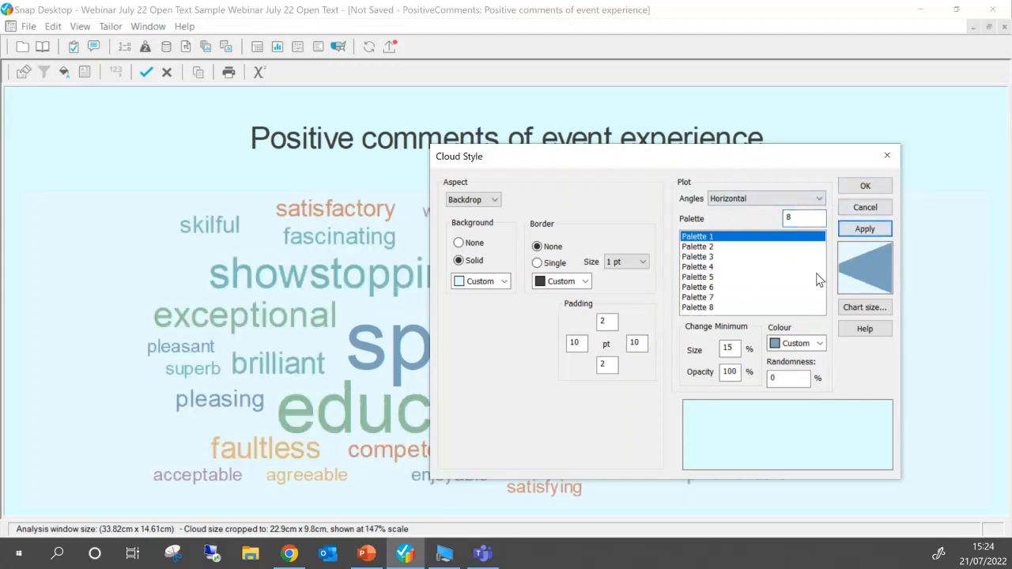
- Set the number of palette colours for the cloud's words to 4
double_click(791, 218)
type("4")
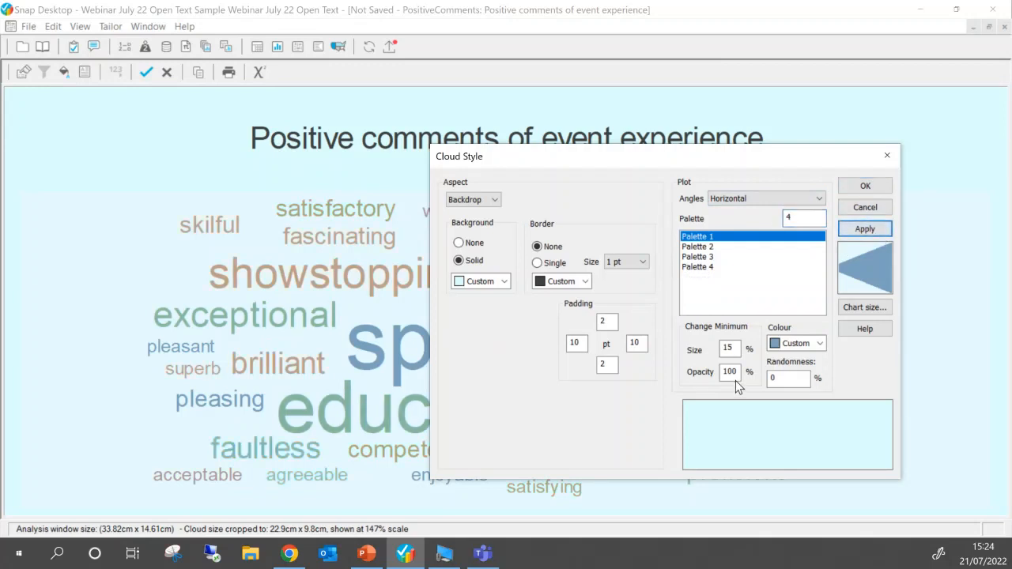
left_click_drag(695, 155, 746, 138)
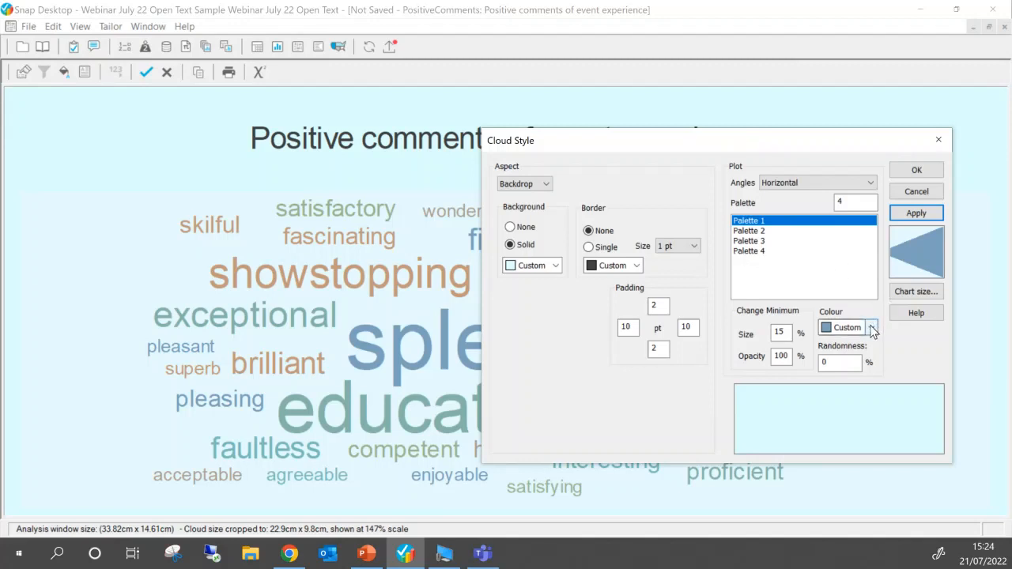
- Set Palette 1 of the cloud to the custom sky blue (RGB 89, 222, 240) and apply it
left_click(801, 221)
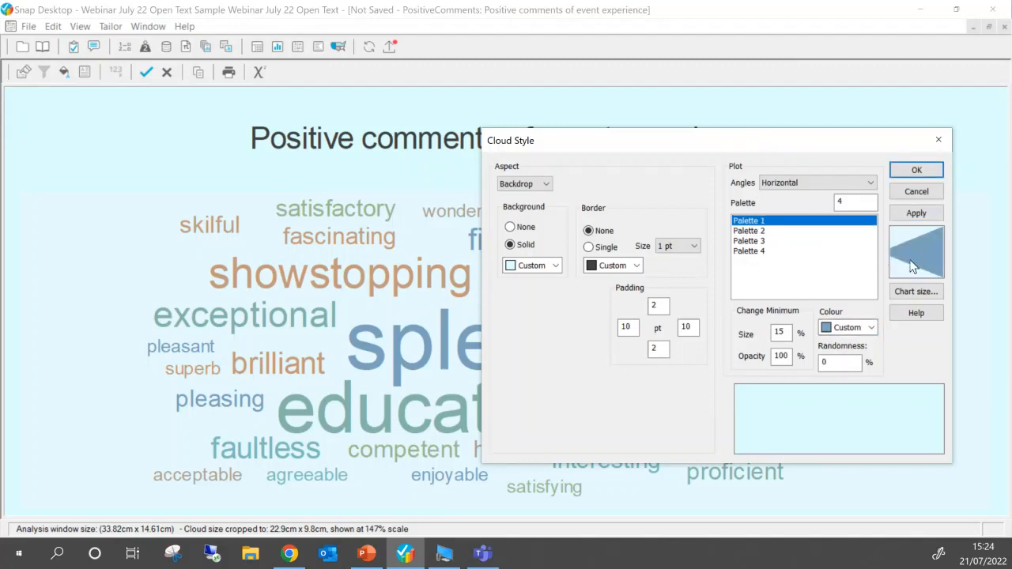
left_click(870, 328)
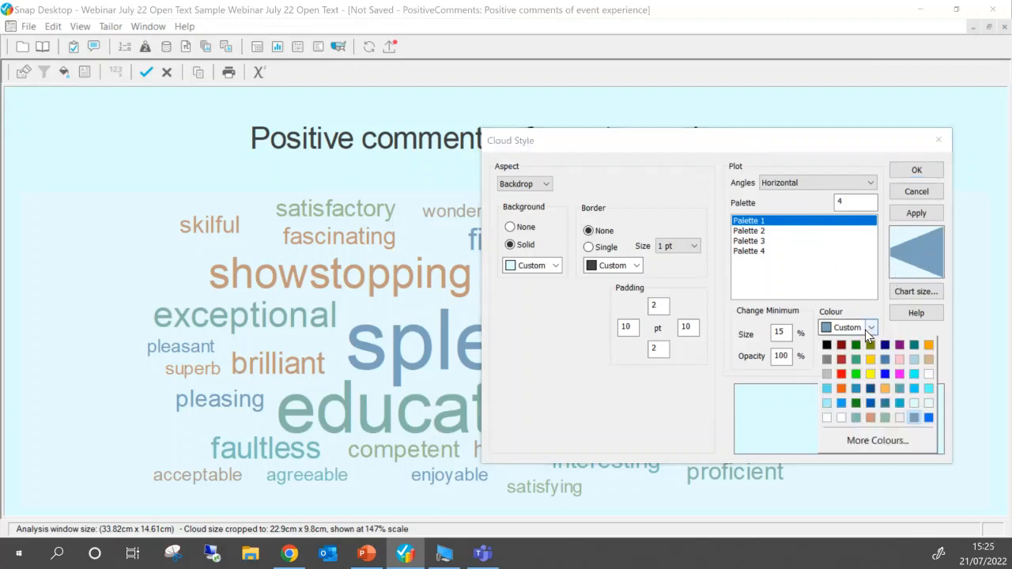
left_click(870, 440)
left_click(645, 443)
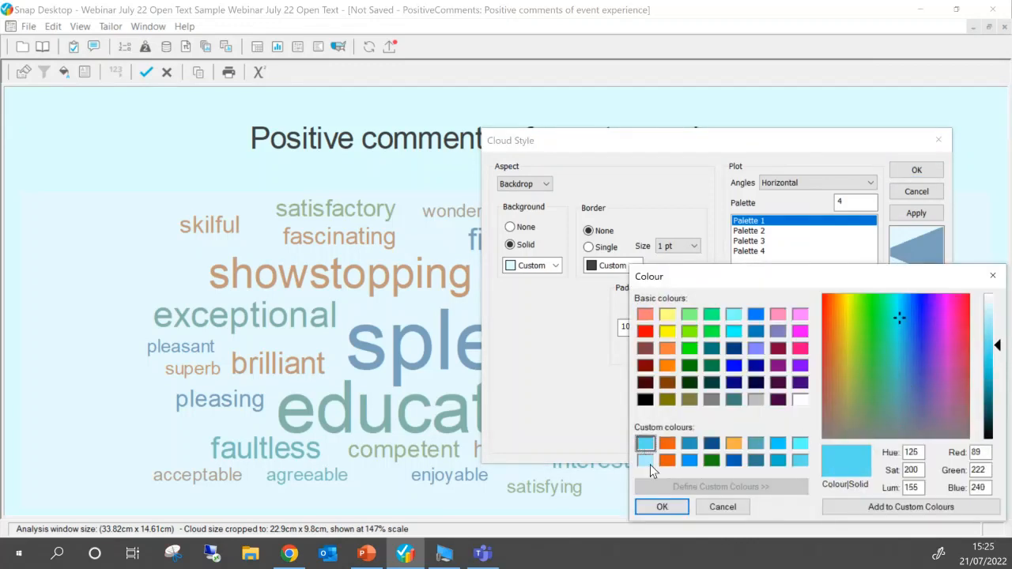
left_click(662, 507)
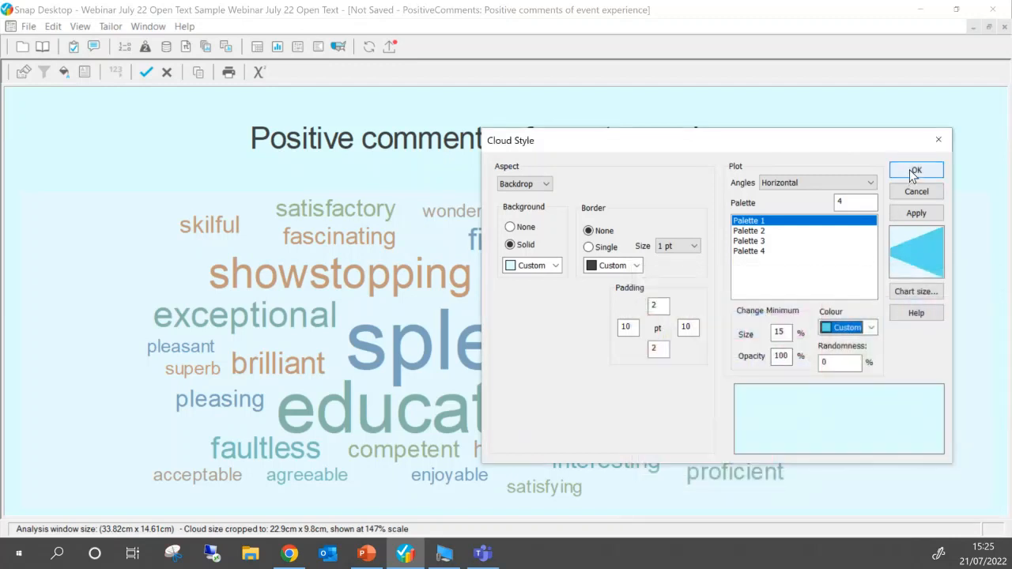
left_click(917, 213)
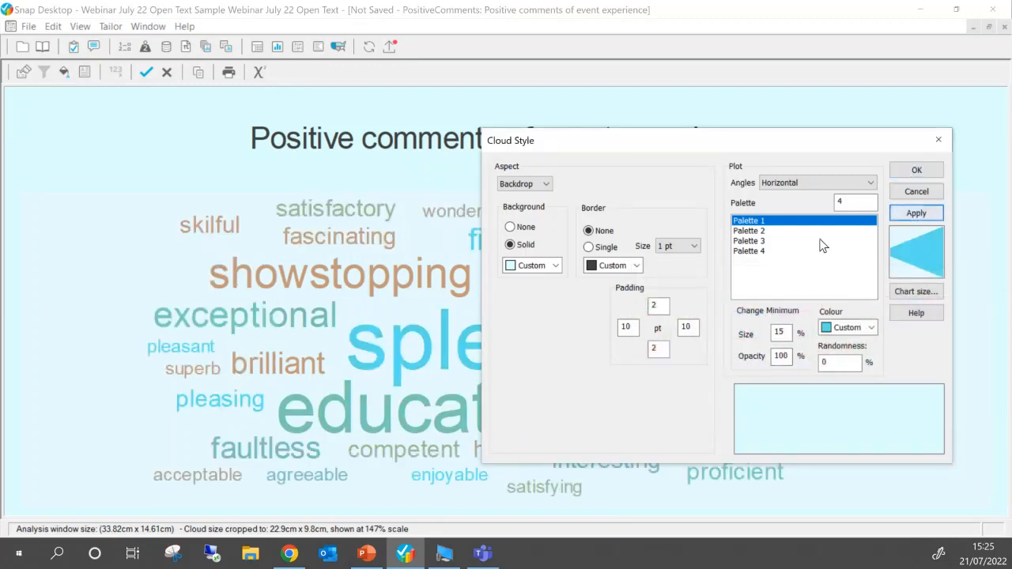
- Set Palette 2 of the cloud to Green and apply it
left_click(752, 230)
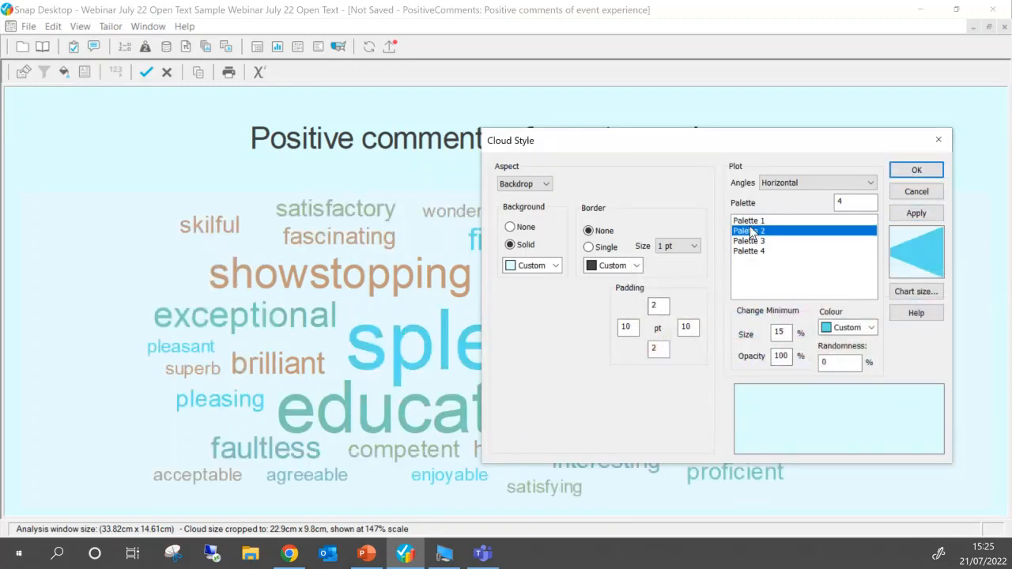
left_click(870, 327)
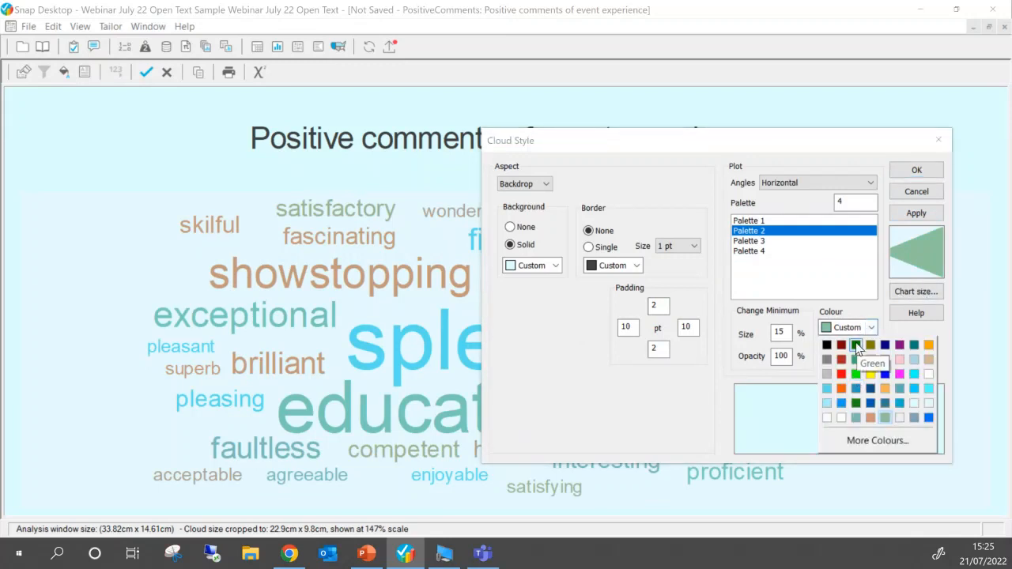
left_click(857, 346)
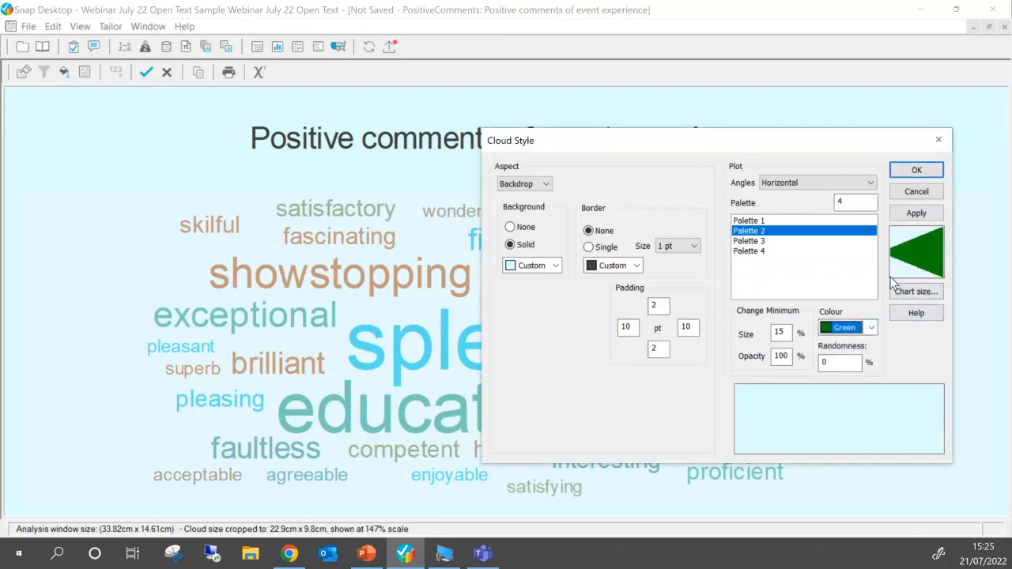
left_click(911, 211)
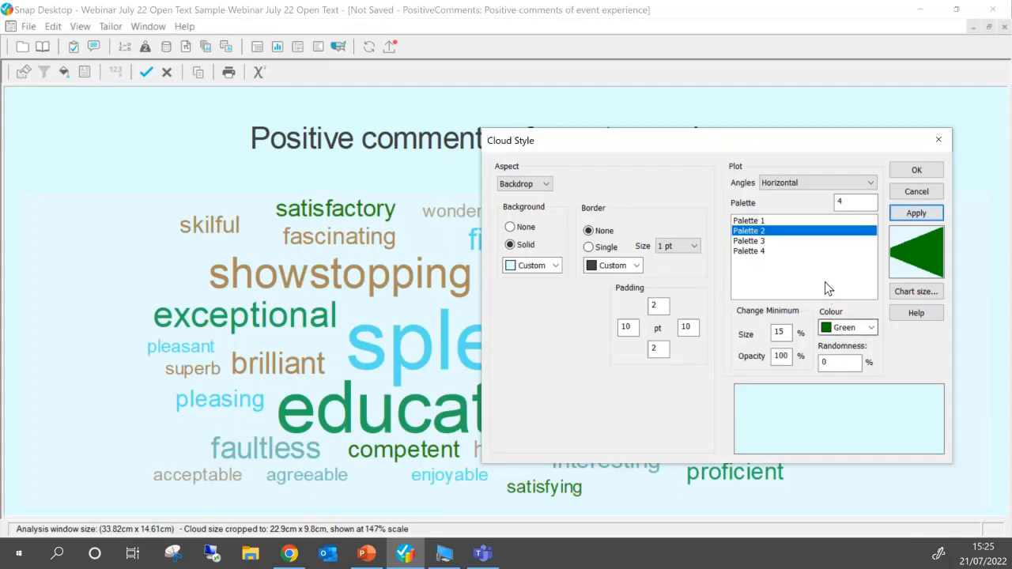
- Set Palette 3 of the cloud to the custom dark blue (RGB 14, 79, 134), apply it and uncover the cloud to check the colours
left_click(775, 241)
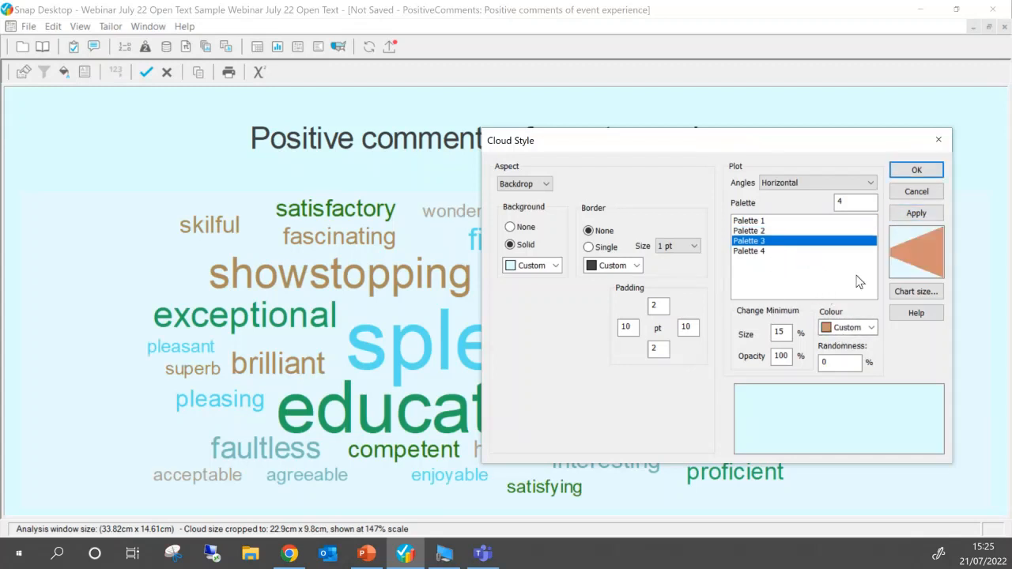
left_click(870, 327)
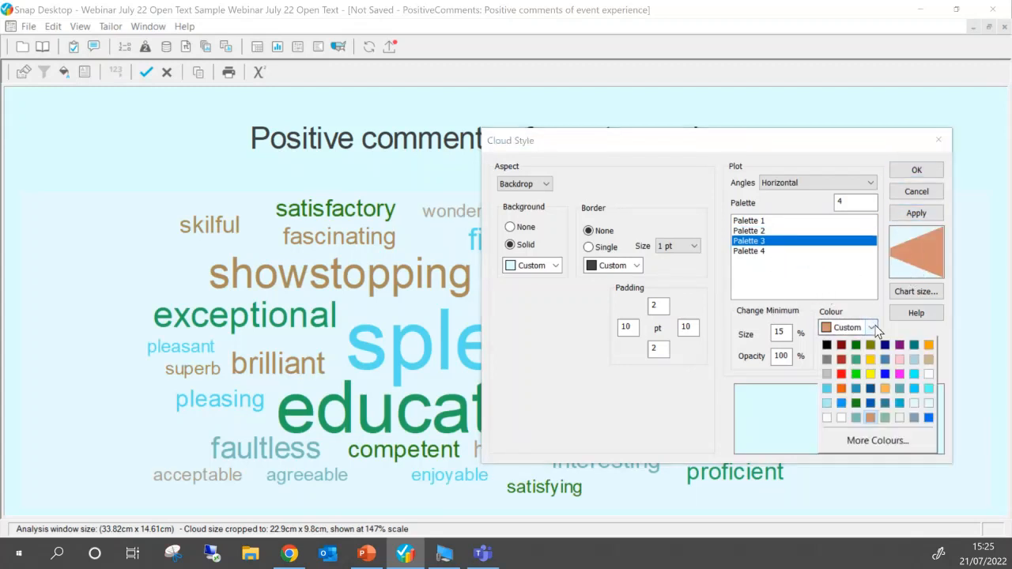
left_click(853, 441)
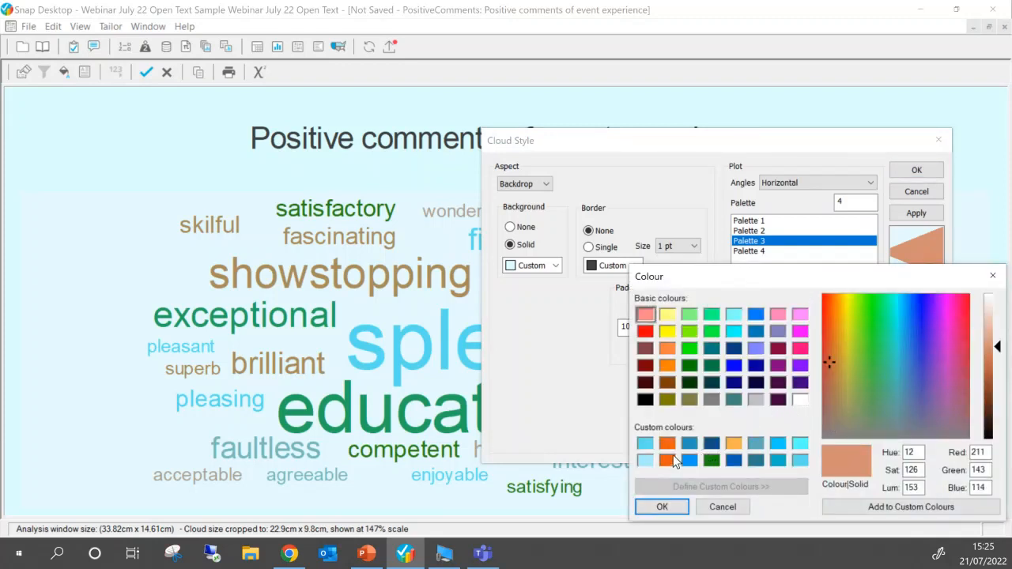
left_click(712, 444)
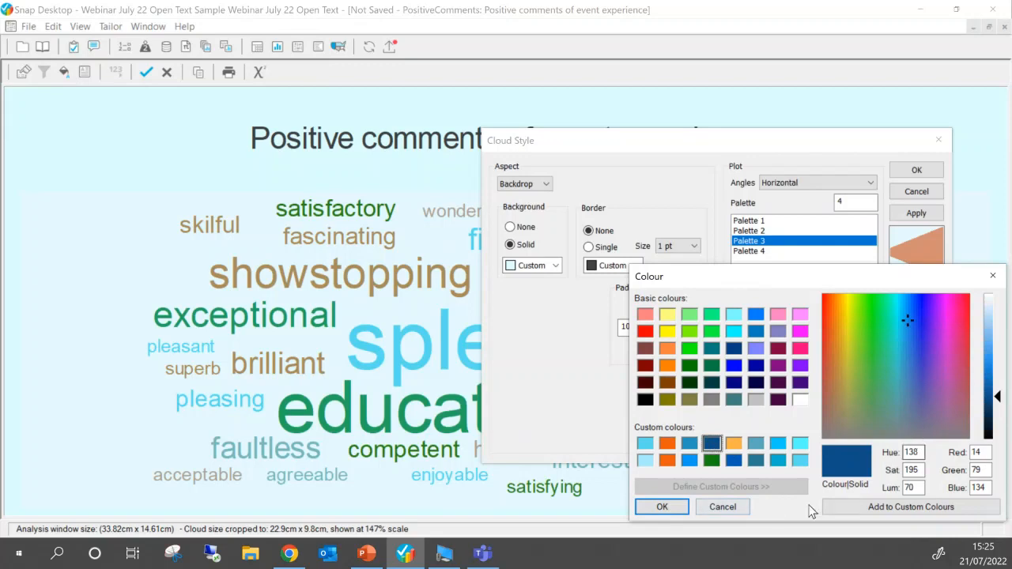
left_click(653, 508)
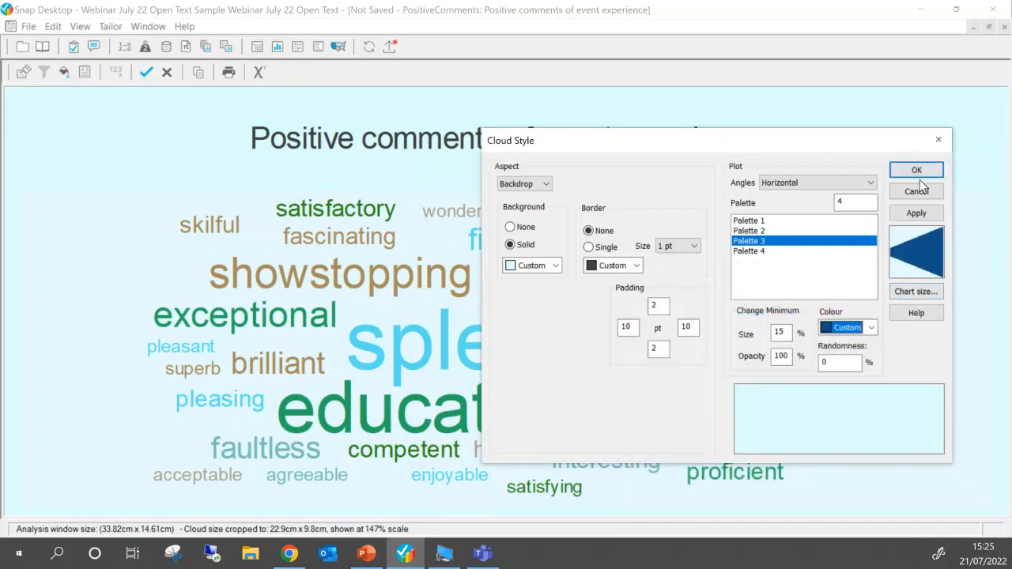
left_click(918, 211)
left_click_drag(744, 142, 947, 76)
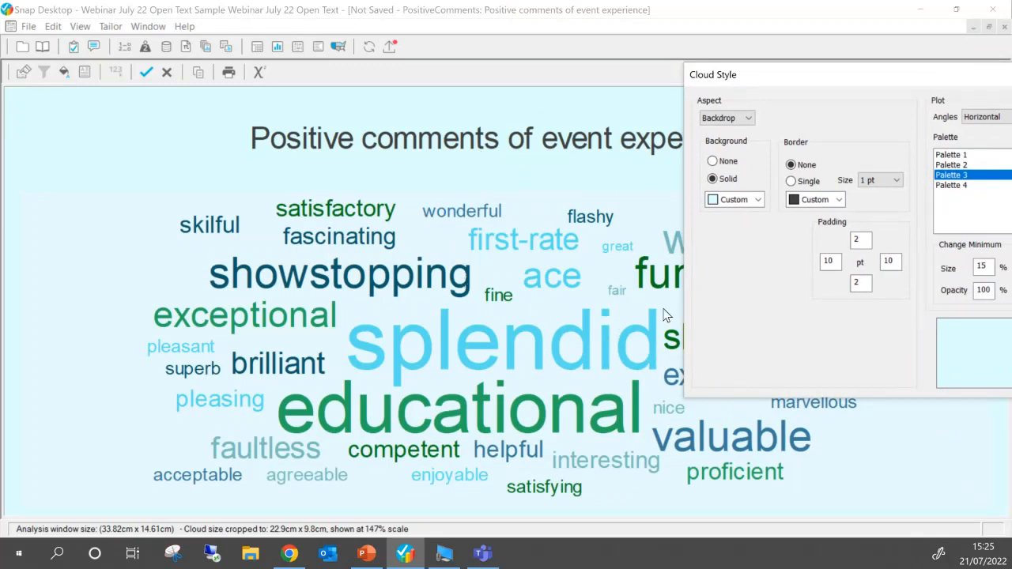
- Set the cloud's randomness to 50%, apply it and accept the cloud style
left_click_drag(884, 80, 667, 106)
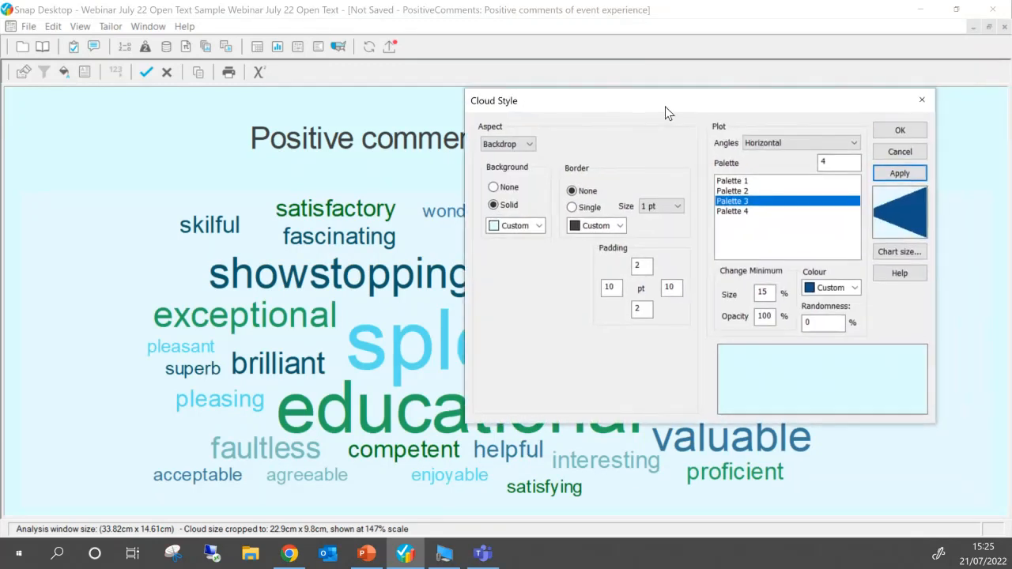
double_click(800, 322)
type("50")
left_click(899, 172)
left_click_drag(806, 98, 928, 152)
left_click_drag(864, 154, 647, 144)
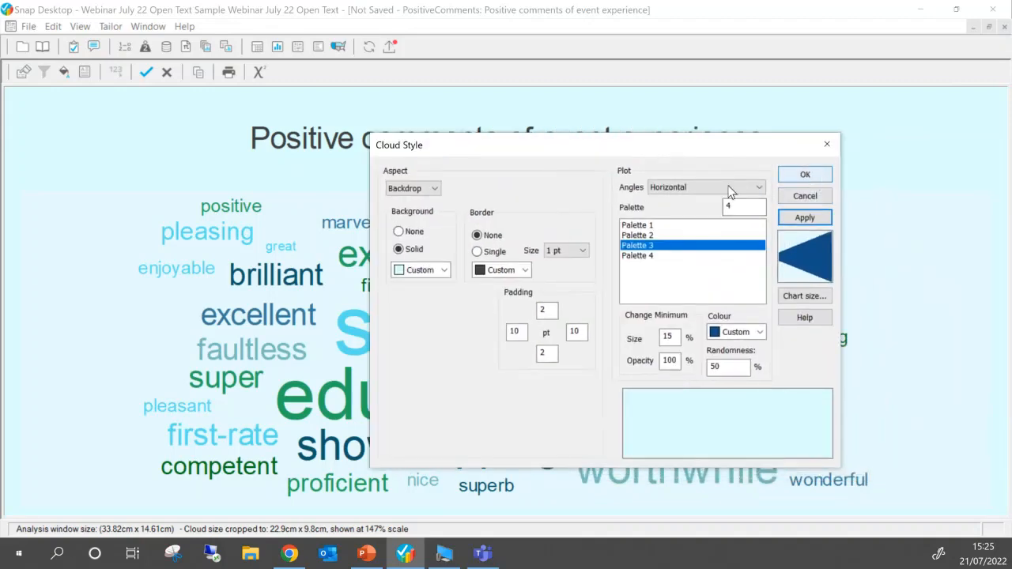
left_click(800, 178)
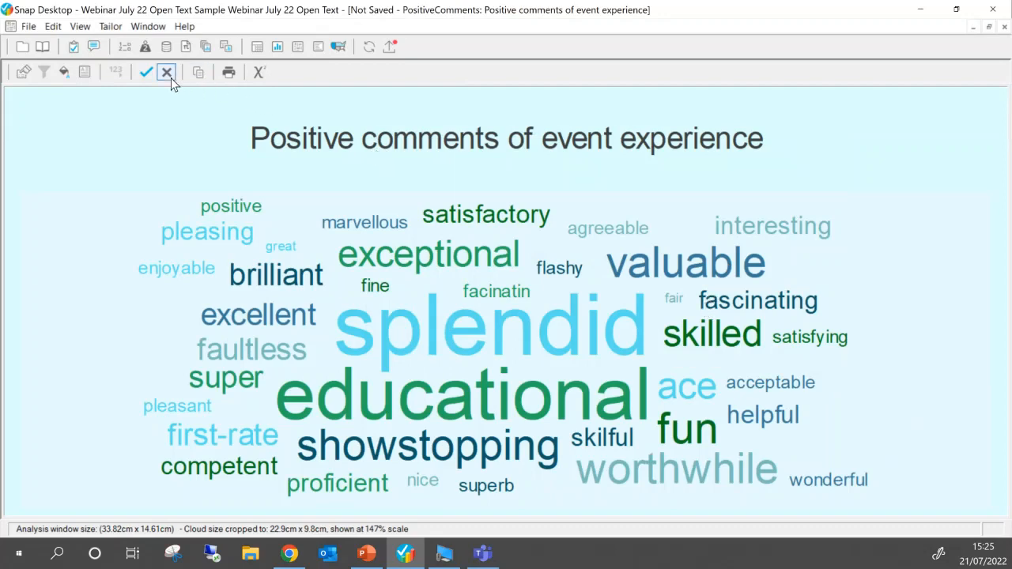
- Keep the changes to the positive comments cloud, upload the pending survey changes and close the analysis
left_click(144, 72)
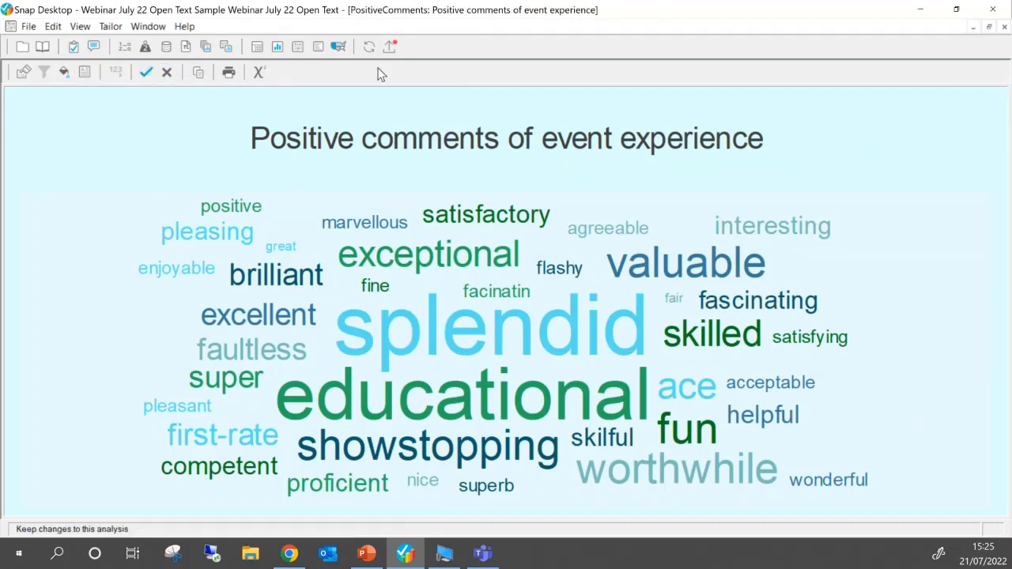
left_click(389, 46)
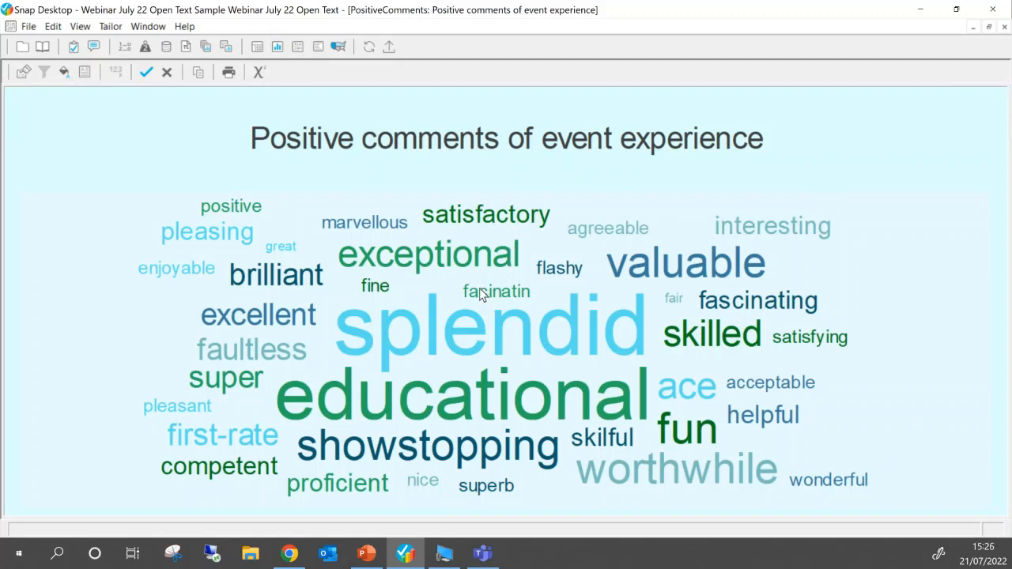
left_click(1005, 28)
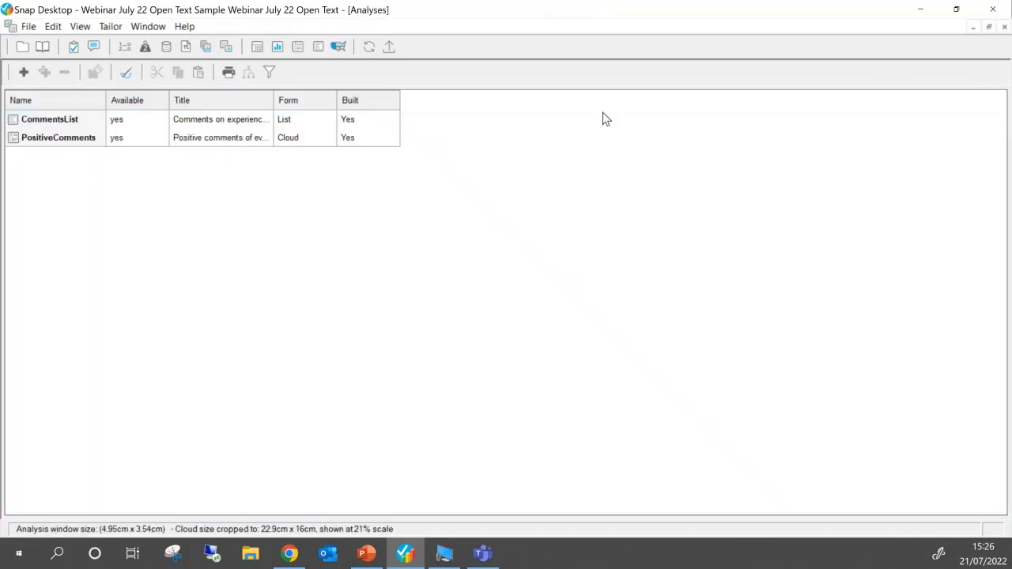
- Clone the PositiveComments analysis, changing the analysed variable to AV1Neg and the display name to Negative Comments
left_click(59, 141)
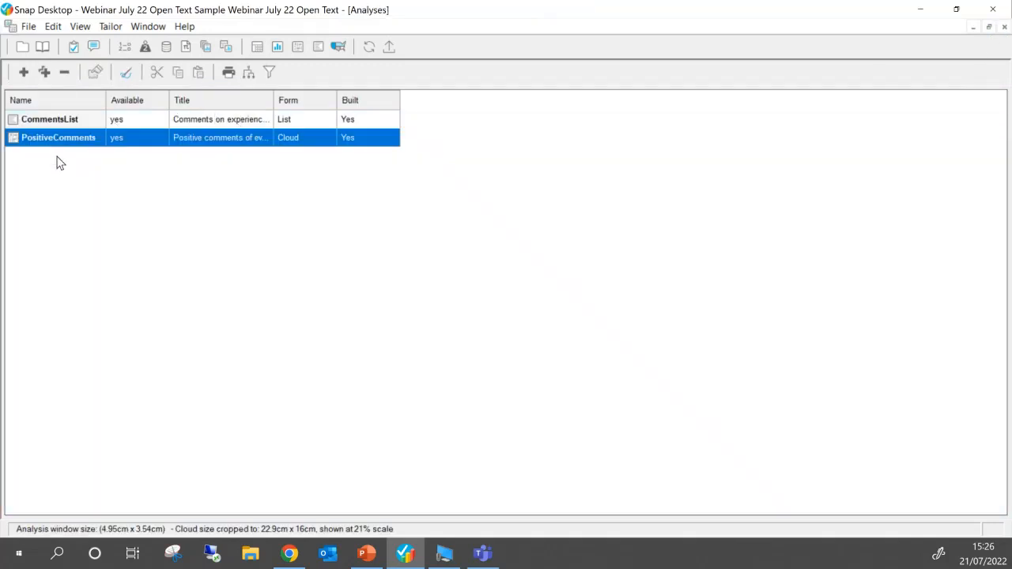
left_click(46, 73)
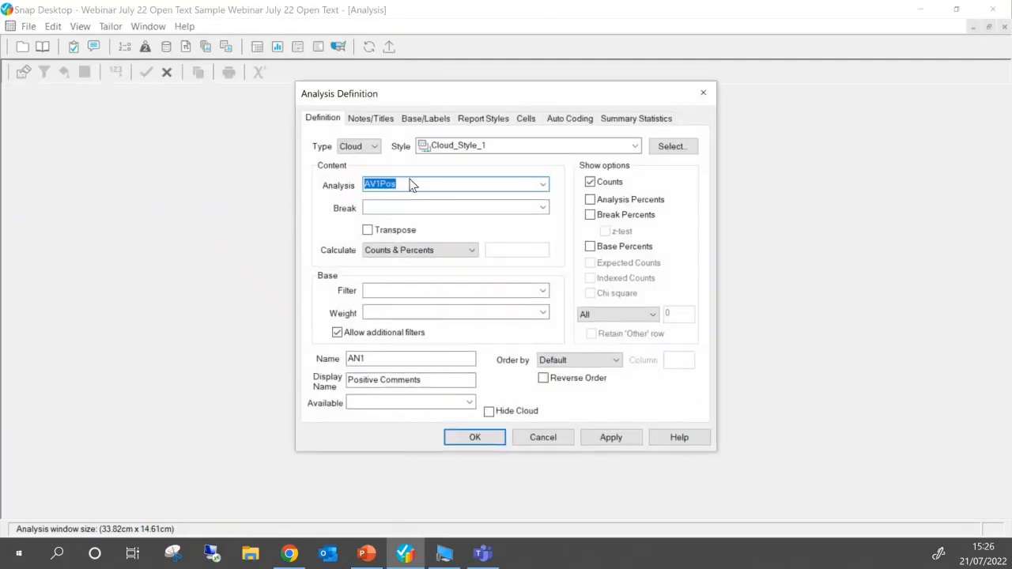
left_click(407, 185)
key("BackSpace")
key("BackSpace")
left_click_drag(376, 380, 324, 383)
type("Negative")
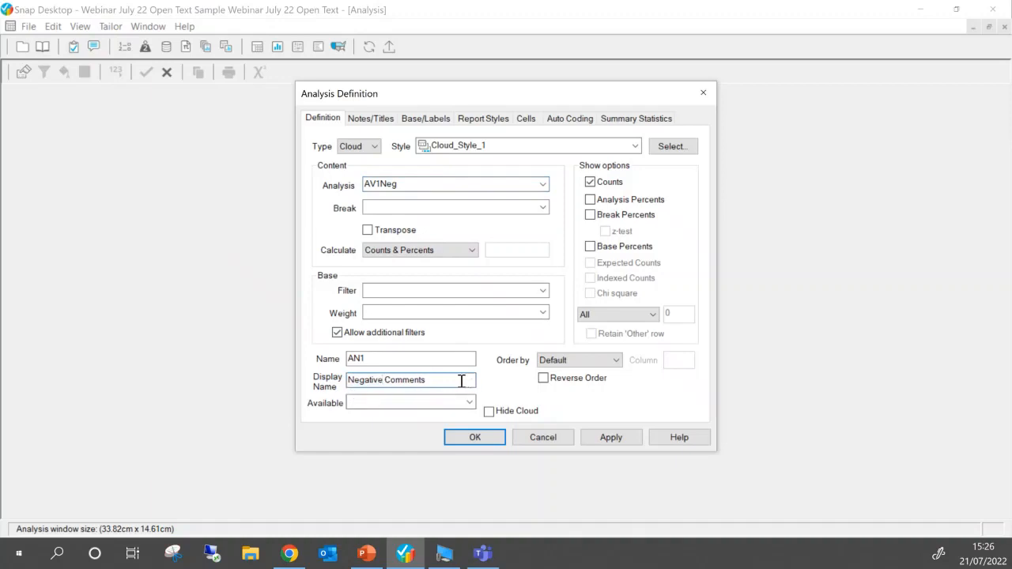
- Name the cloned analysis NegativeComment, reusing the text of its display name
left_click_drag(465, 380, 331, 378)
key("ctrl+c")
double_click(420, 358)
key("ctrl+v")
key("BackSpace")
key("BackSpace")
- Change the cloned analysis's title to "Negative comments of event experience" and apply the definition
left_click(373, 118)
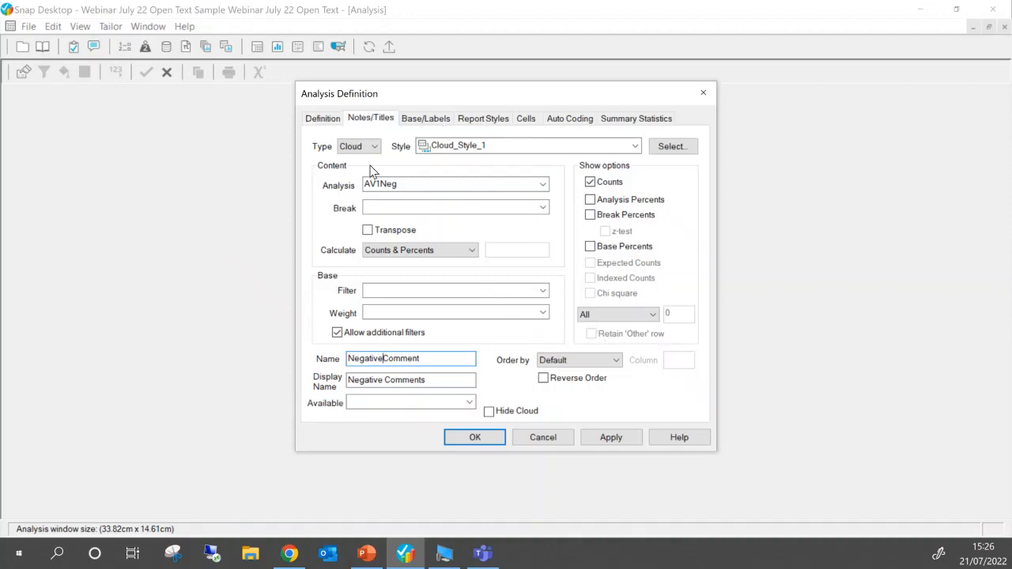
left_click_drag(378, 143, 345, 143)
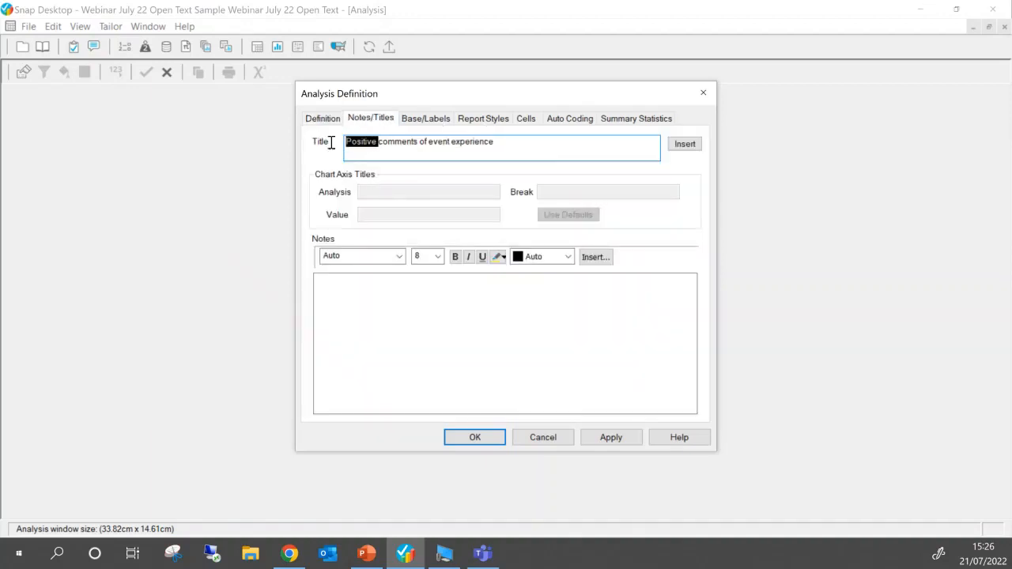
type("Negative")
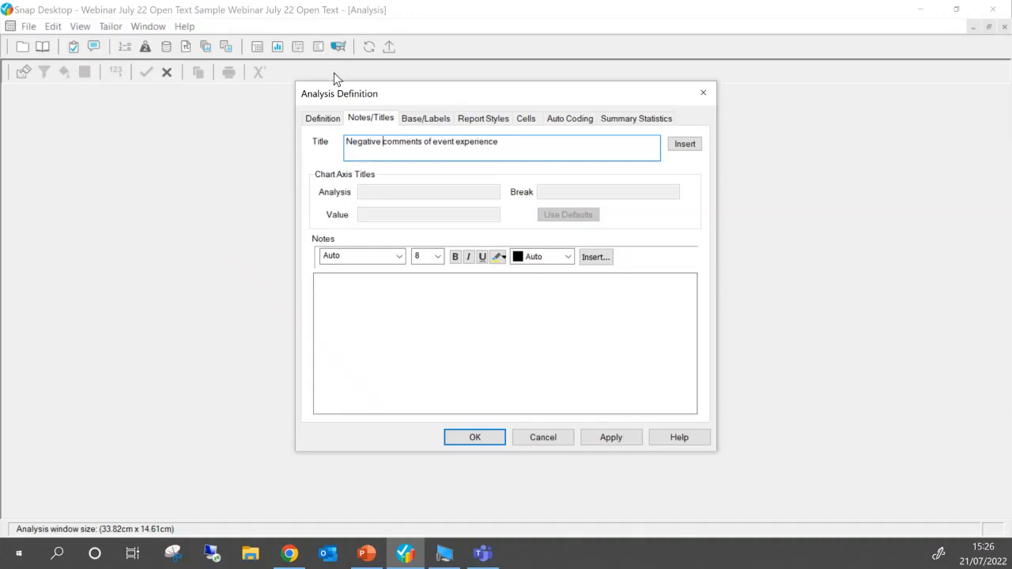
left_click(610, 440)
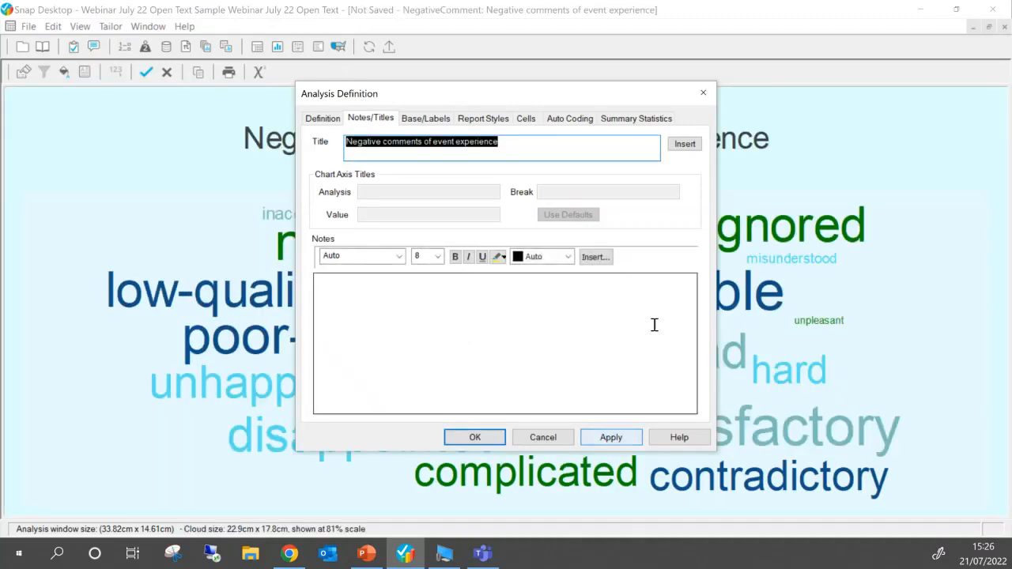
- Select Cloud_Style_1 as the style of the negative comments cloud and accept the analysis definition
left_click(321, 118)
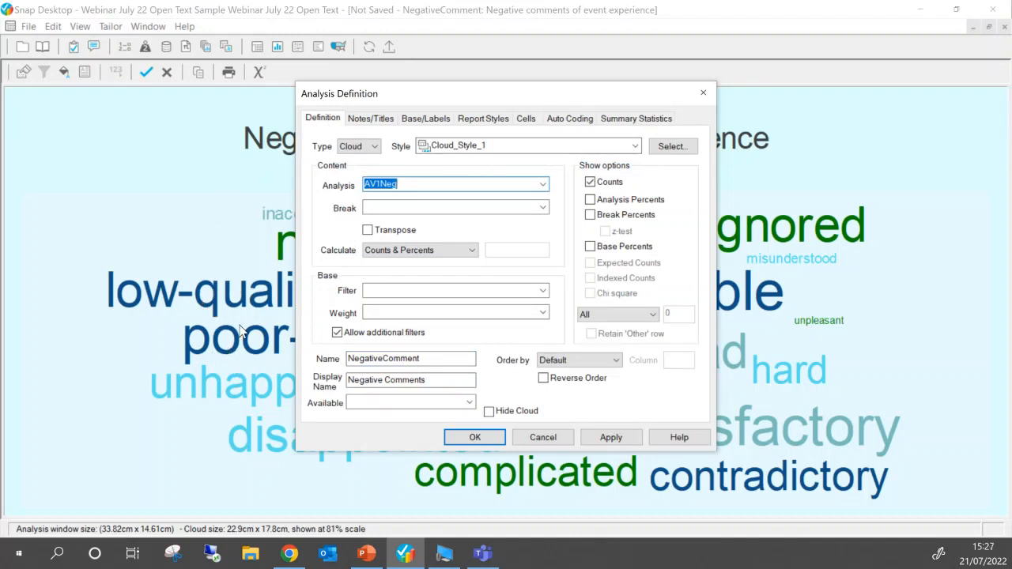
left_click(634, 148)
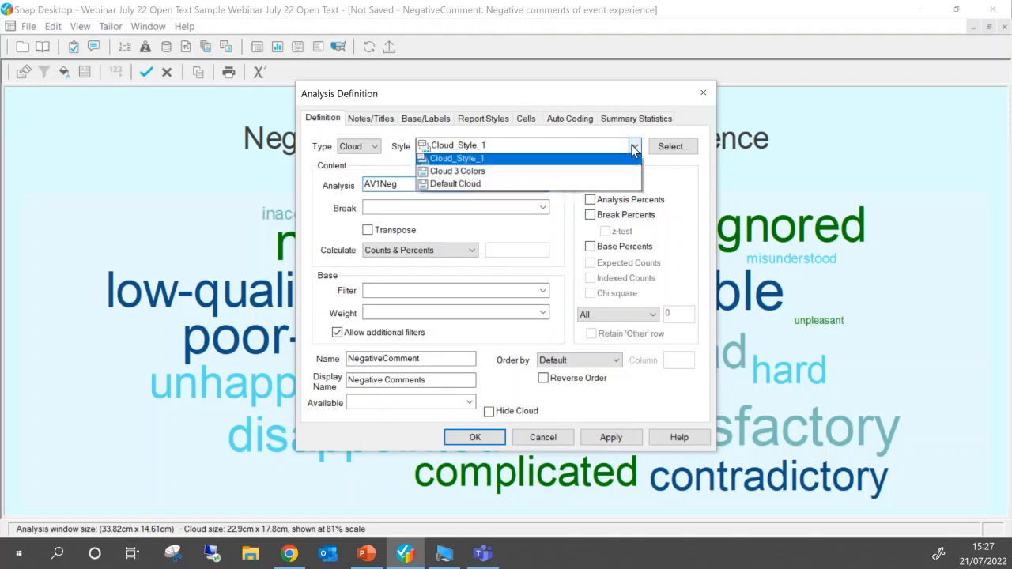
left_click(488, 162)
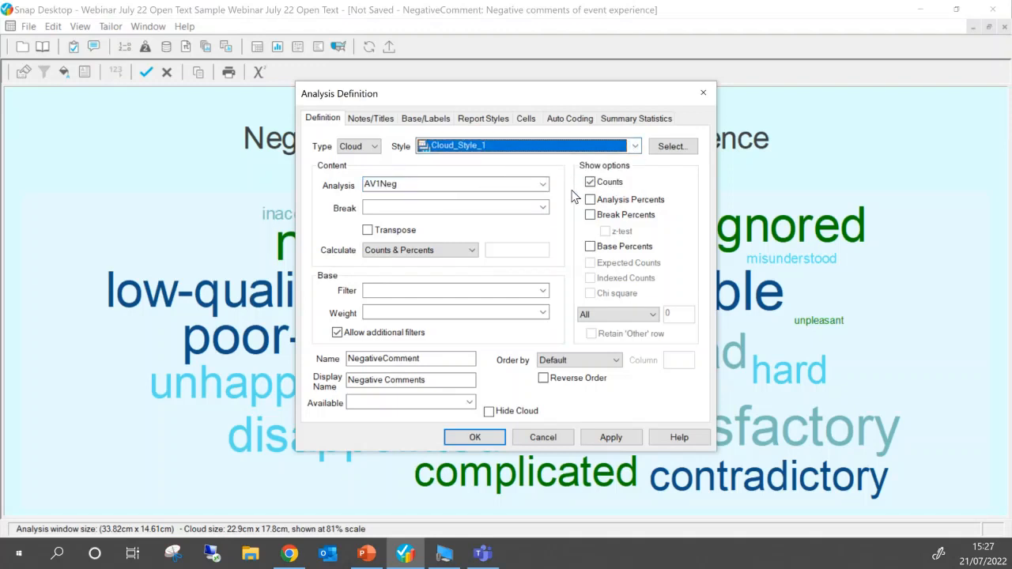
left_click(474, 437)
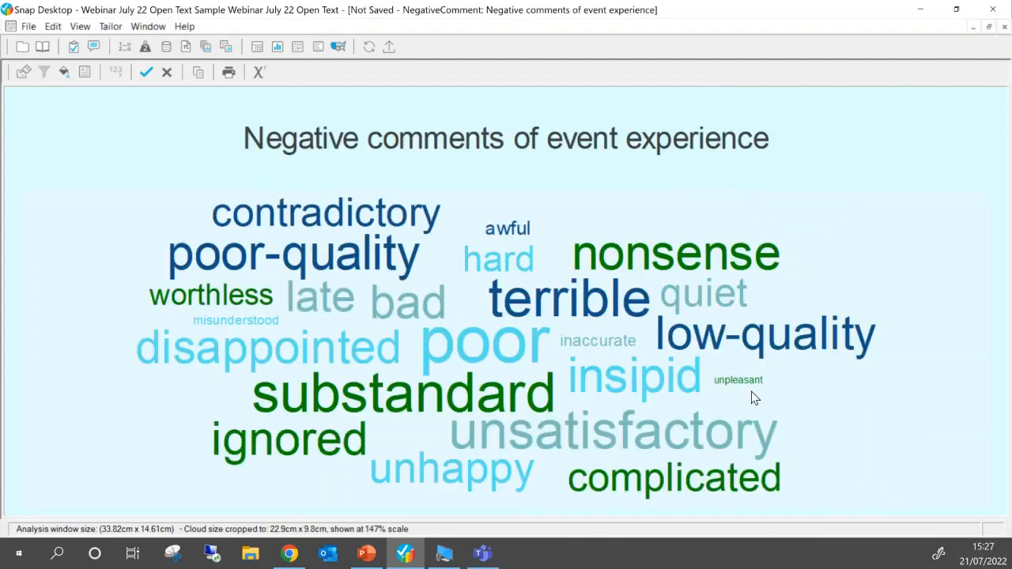
- Open the negative cloud's style settings and examine its chart size and zoom options without changing them
right_click(485, 354)
left_click(497, 365)
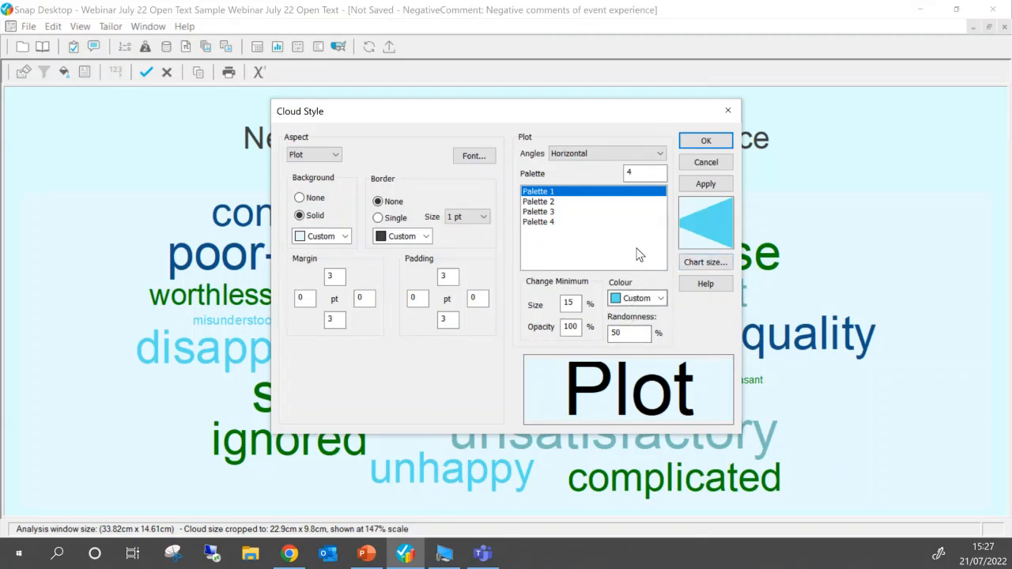
left_click(706, 263)
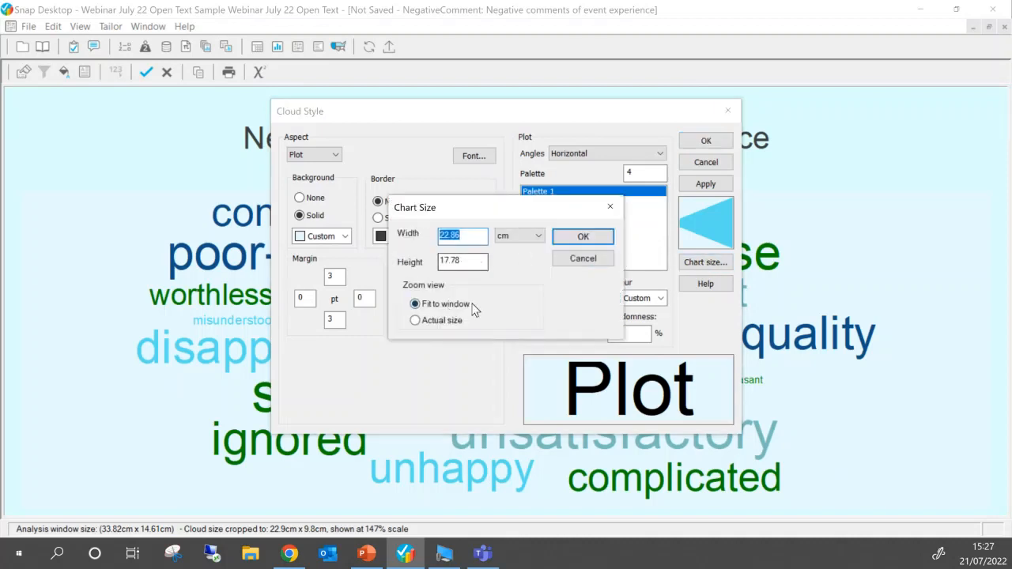
left_click(610, 206)
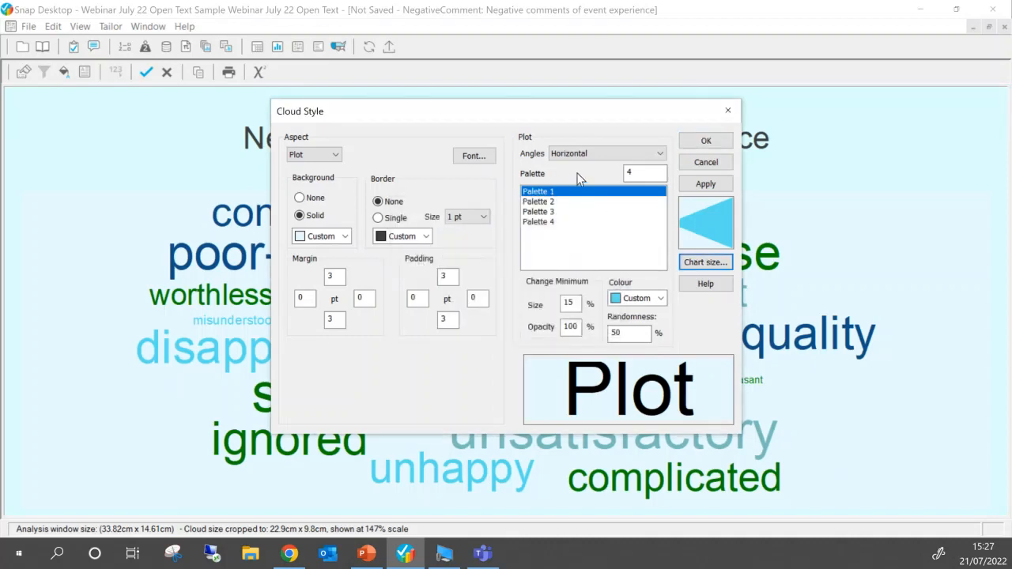
- Try the Vertical word angle on the negative comments cloud and apply it
left_click_drag(619, 121, 878, 103)
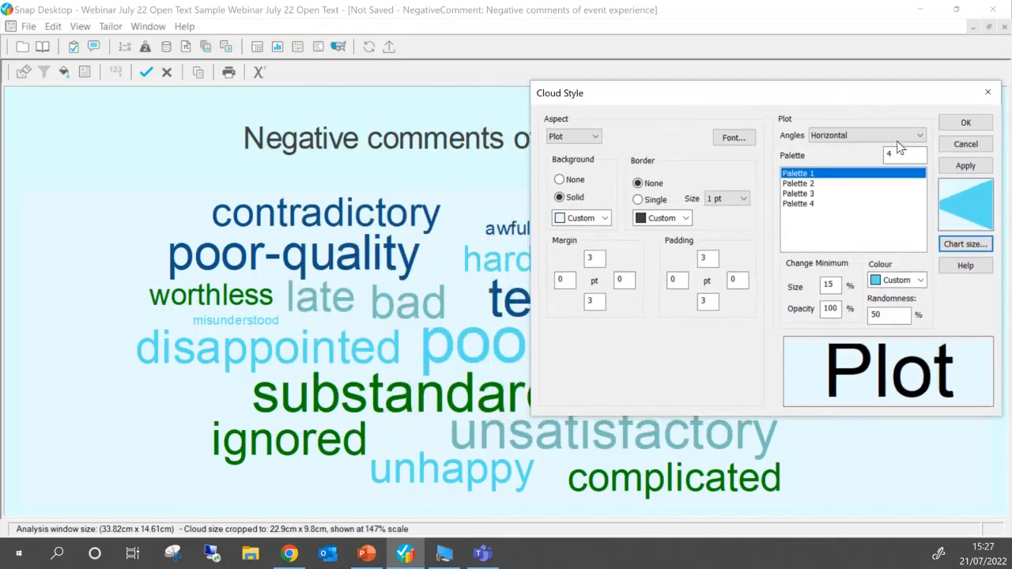
left_click(914, 136)
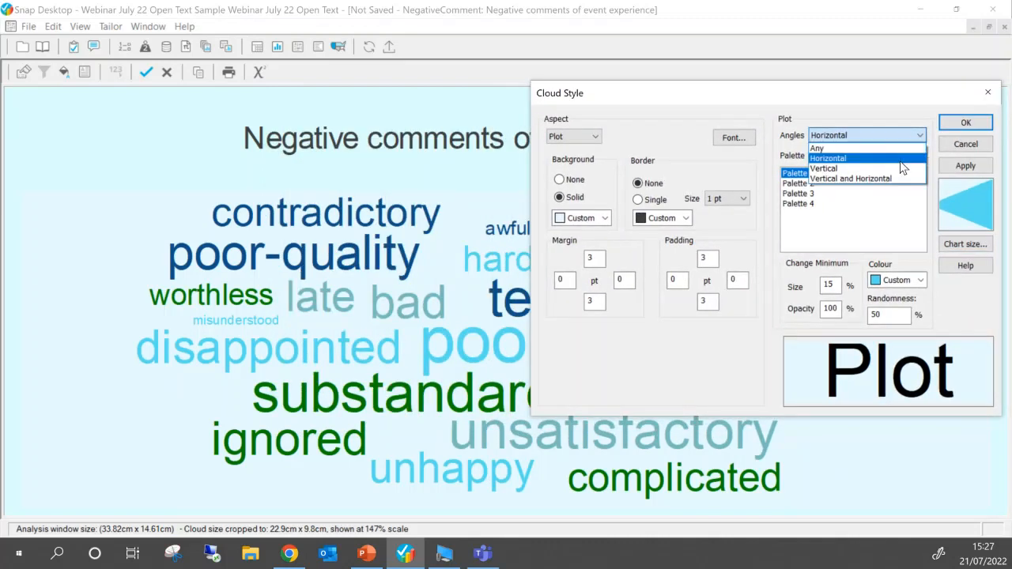
left_click(906, 168)
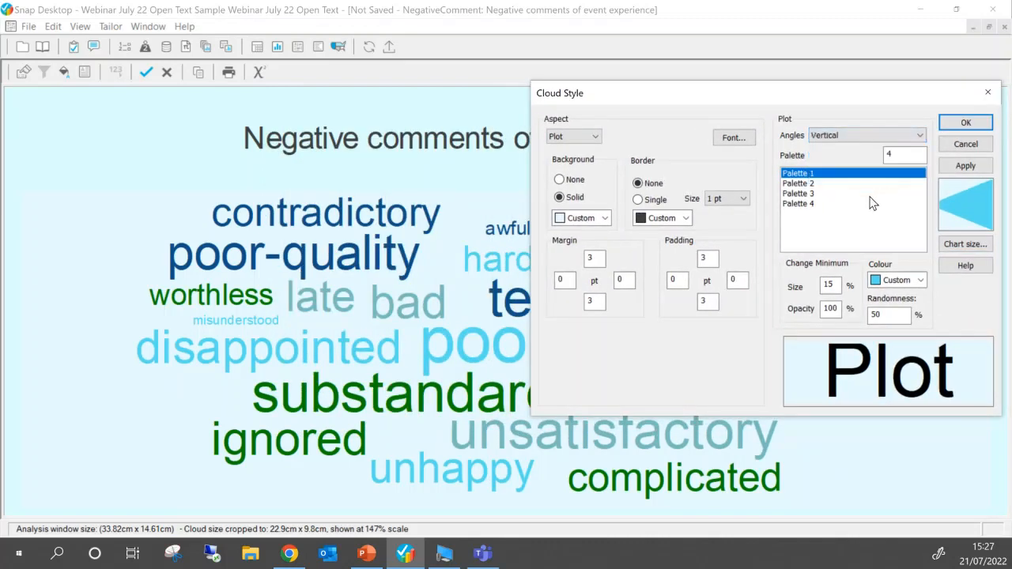
left_click(984, 167)
- Try the Vertical and Horizontal word angles on the negative comments cloud and apply them
left_click_drag(837, 95, 797, 136)
left_click(823, 167)
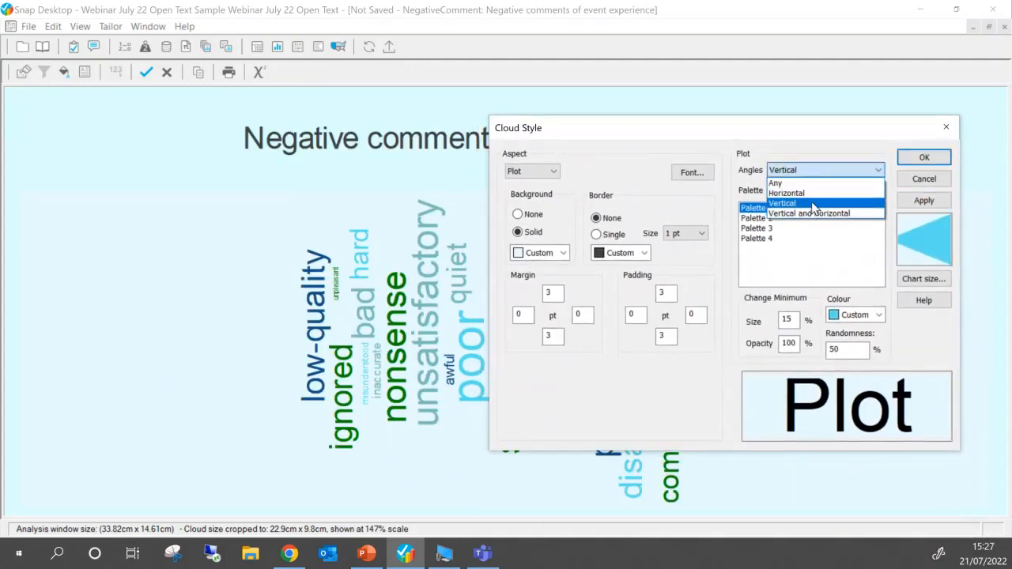
left_click(875, 208)
left_click(924, 200)
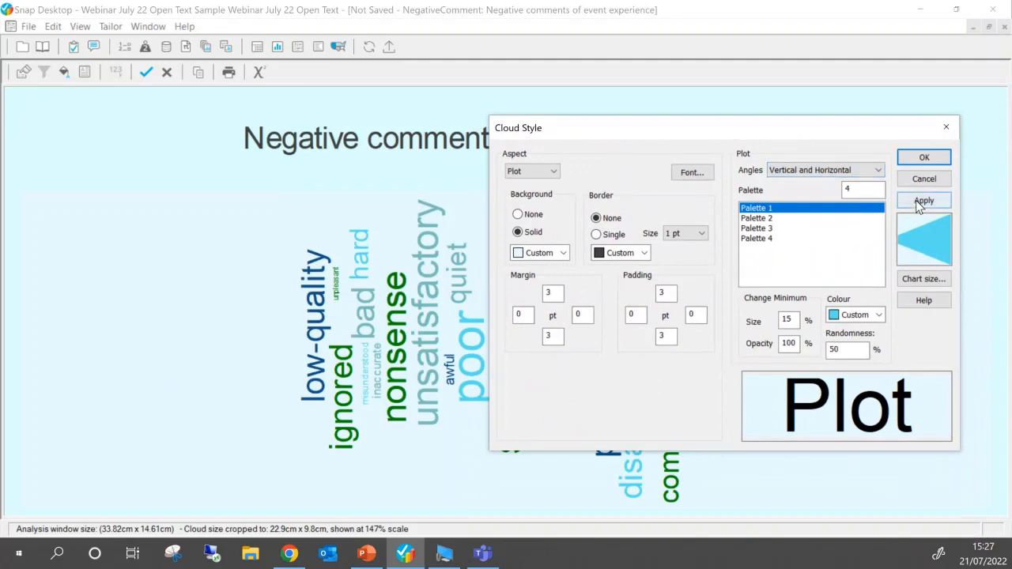
- Set the negative cloud's word angles back to Horizontal, apply the style and leave the style settings
left_click_drag(677, 124, 628, 73)
left_click(752, 115)
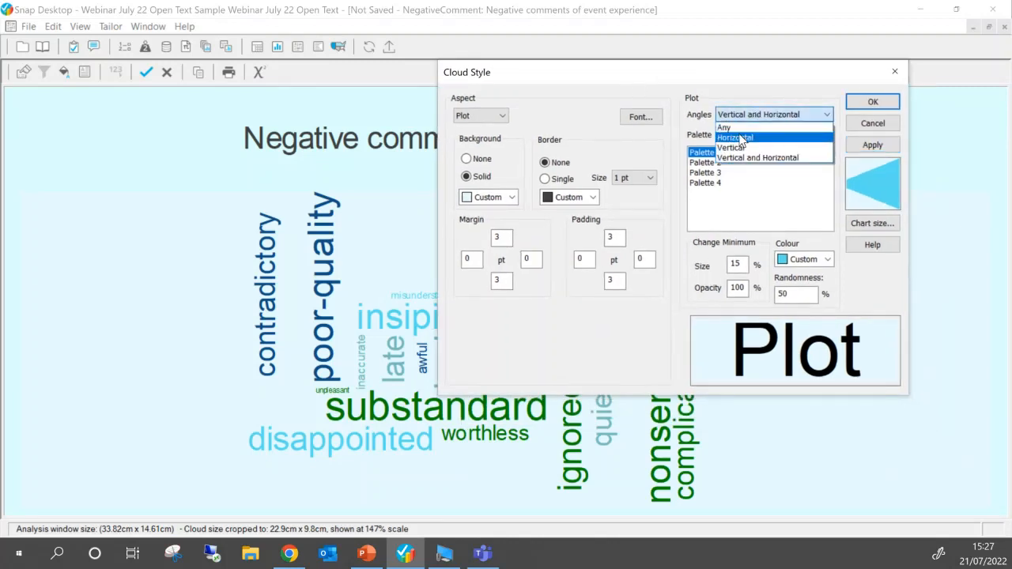
left_click(739, 138)
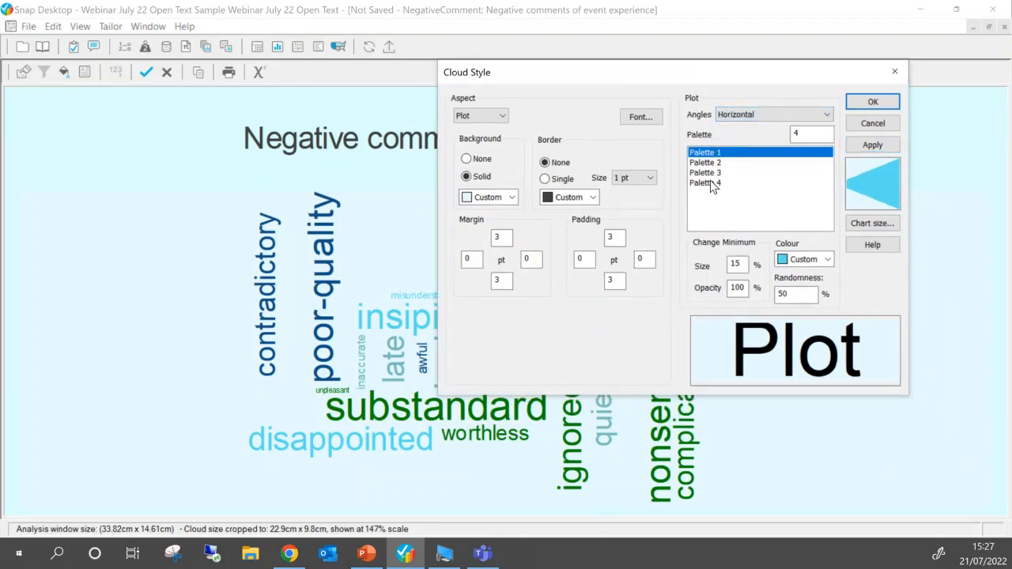
left_click(870, 146)
left_click(883, 123)
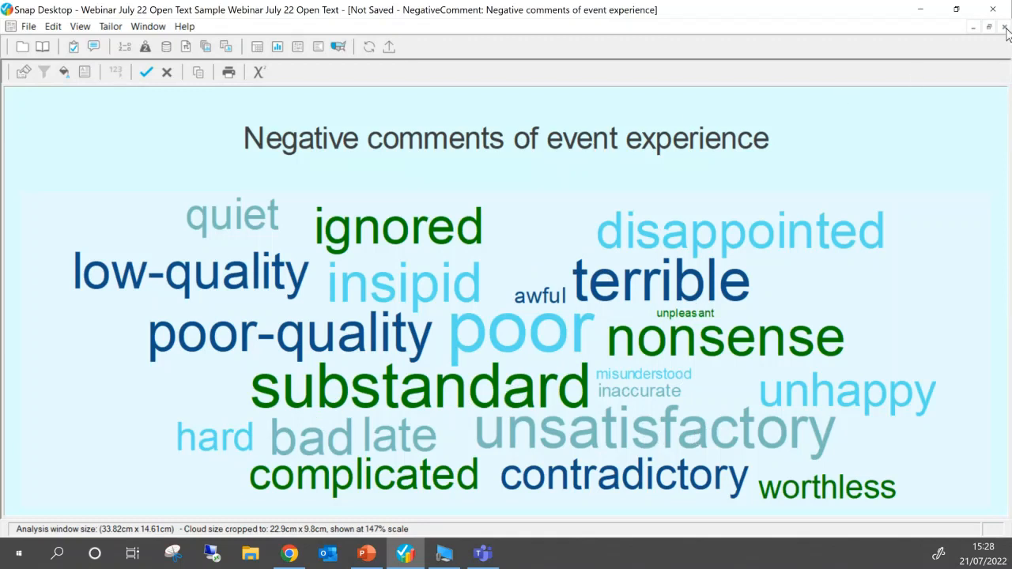
- Save the NegativeComment analysis, upload the survey changes to Snap Online and close the word cloud
left_click(148, 74)
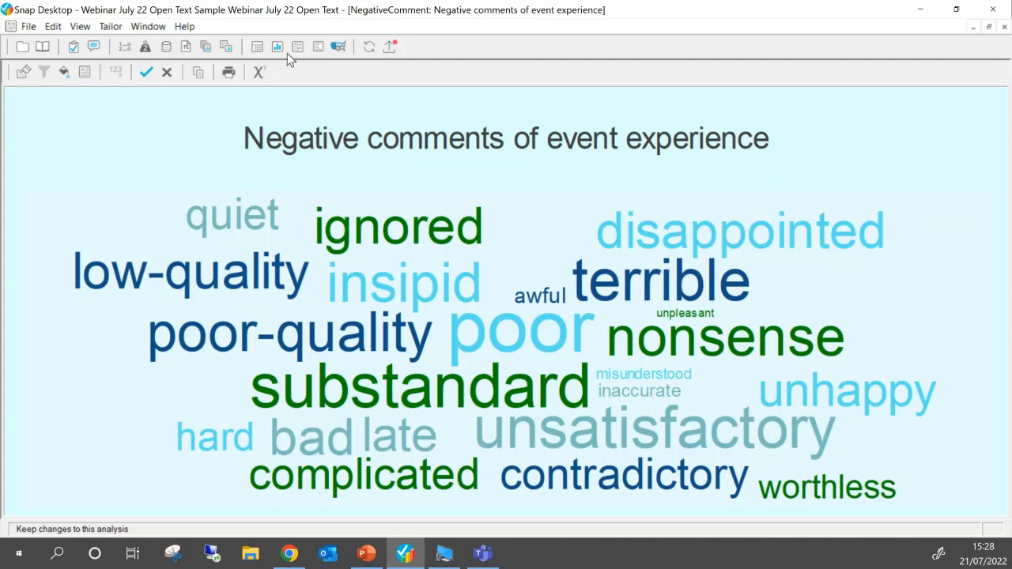
left_click(385, 48)
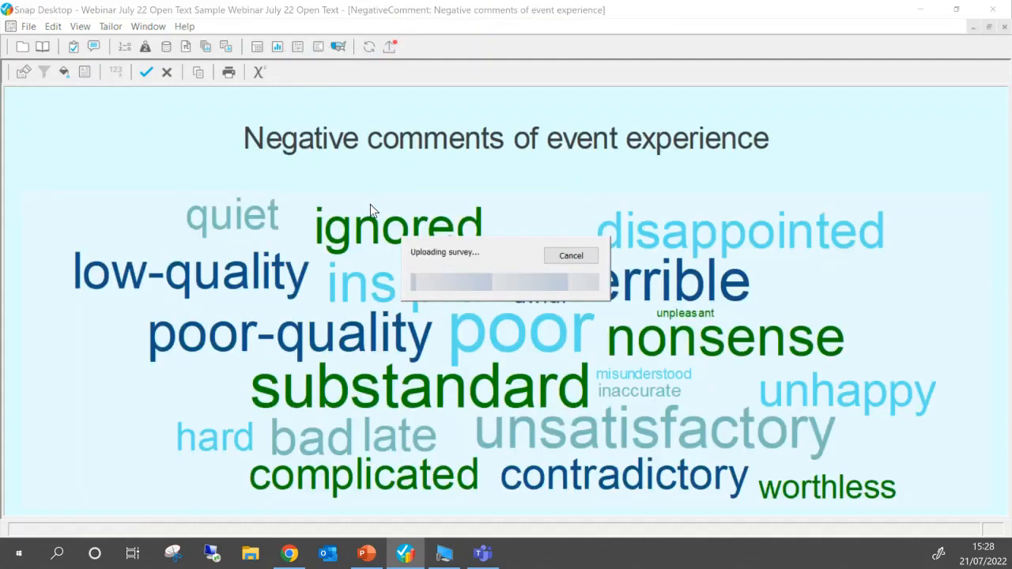
left_click(1004, 29)
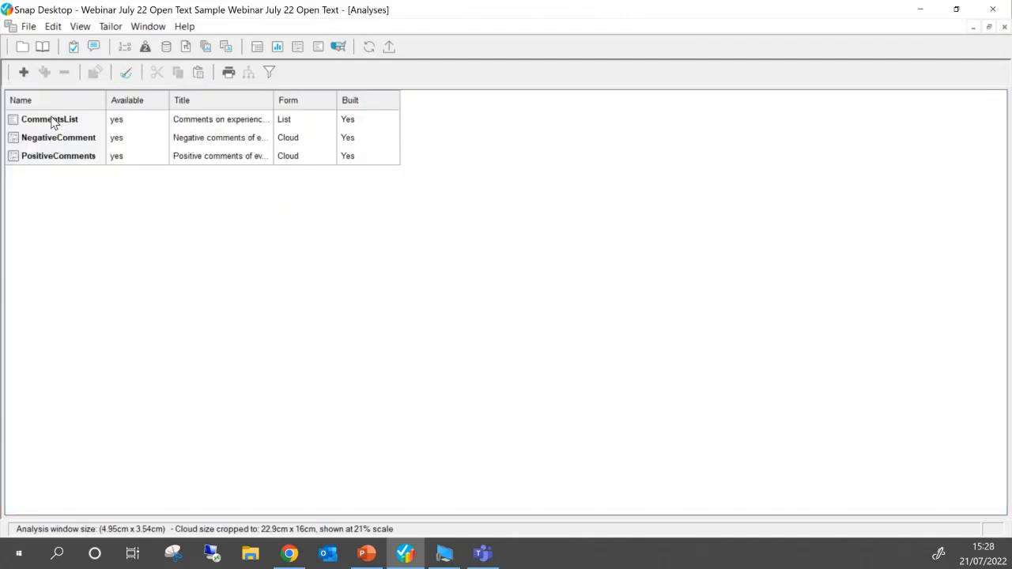
- Review the CommentsList, NegativeComment and PositiveComments entries in the list of saved analyses
left_click(51, 122)
left_click(50, 140)
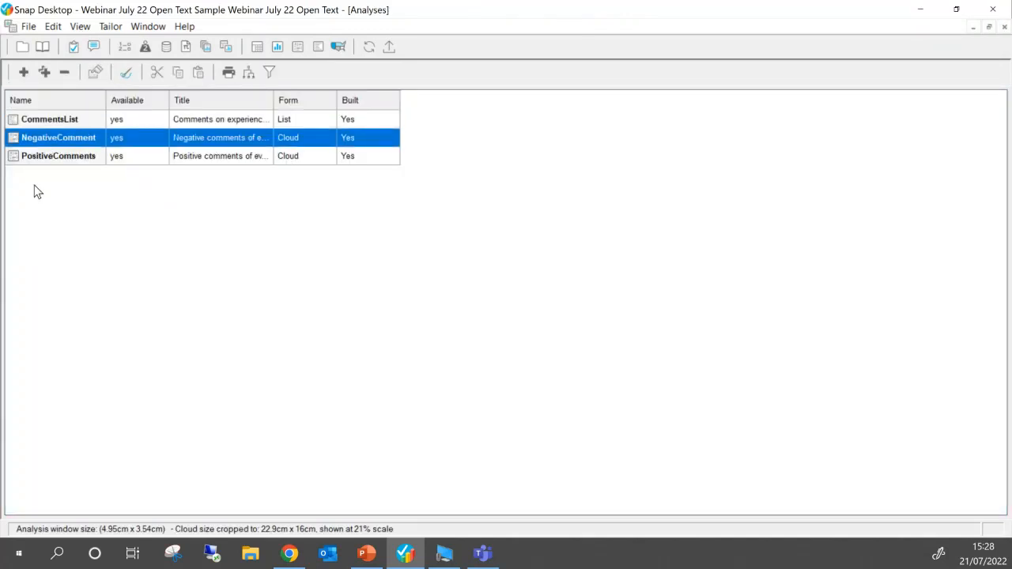
left_click(44, 124)
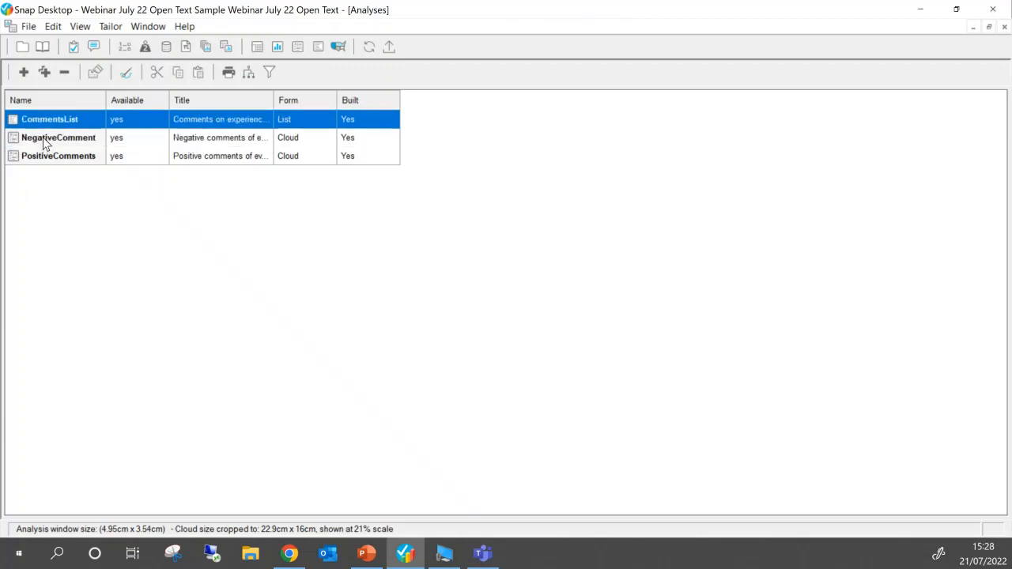
left_click(43, 143)
left_click(42, 157)
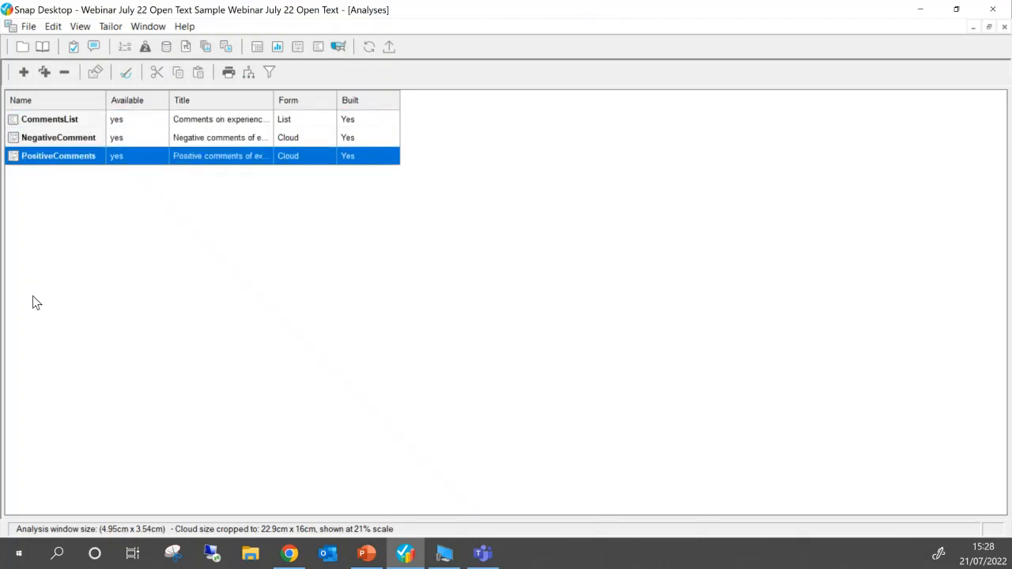
- Switch to Snap Online in Chrome and reload the survey's analysis page to load the uploaded analyses
left_click(290, 553)
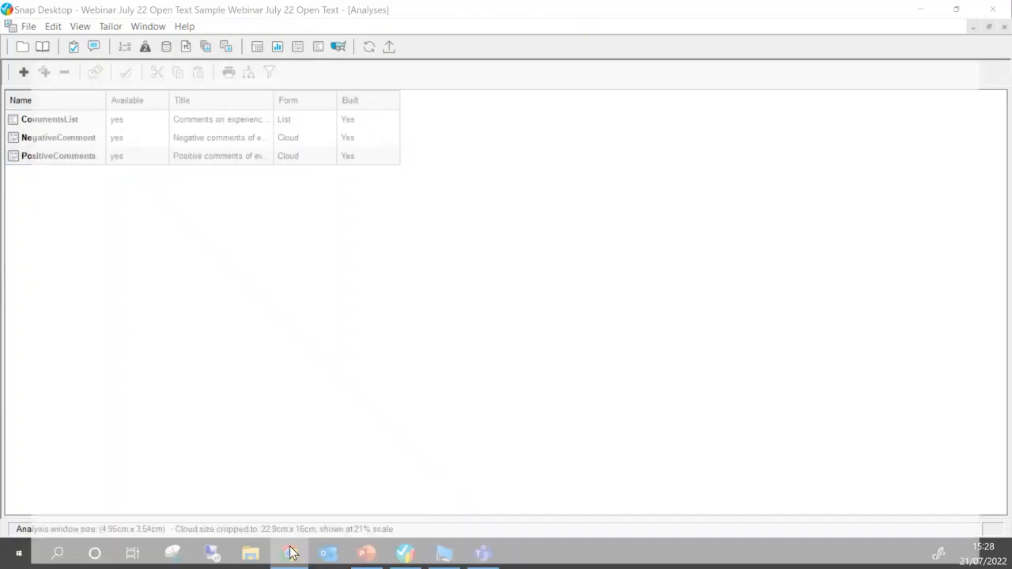
left_click(101, 16)
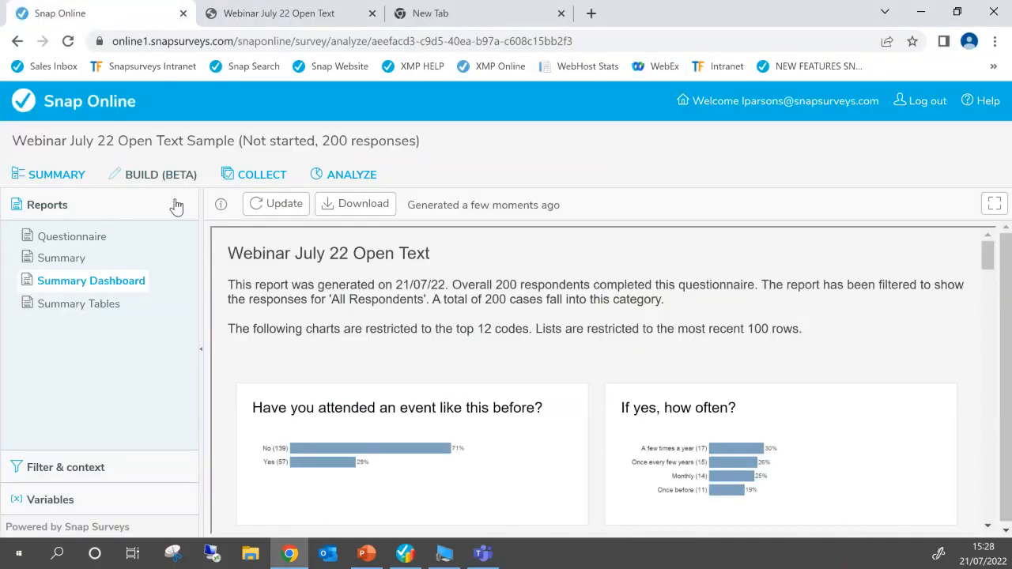
left_click(281, 185)
left_click(69, 41)
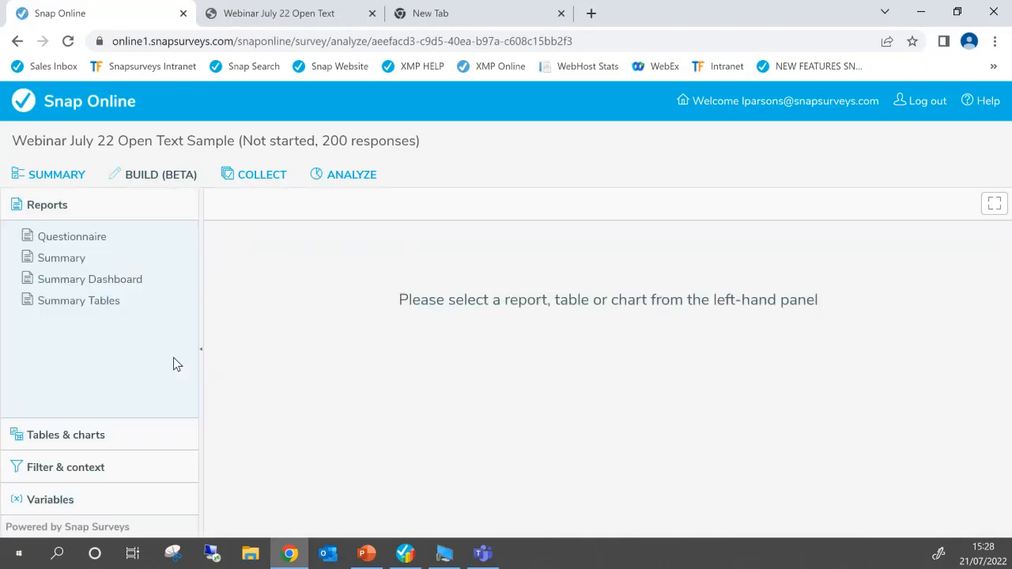
- Open the Summary Dashboard report and examine its question charts and the list of event experience comments
left_click(108, 282)
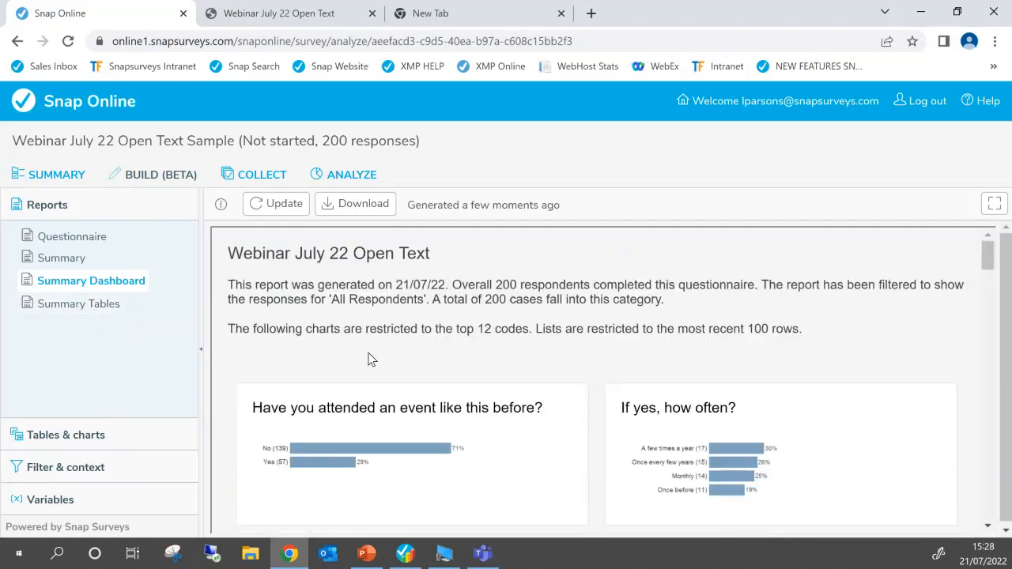
scroll(487, 328, "down", 5)
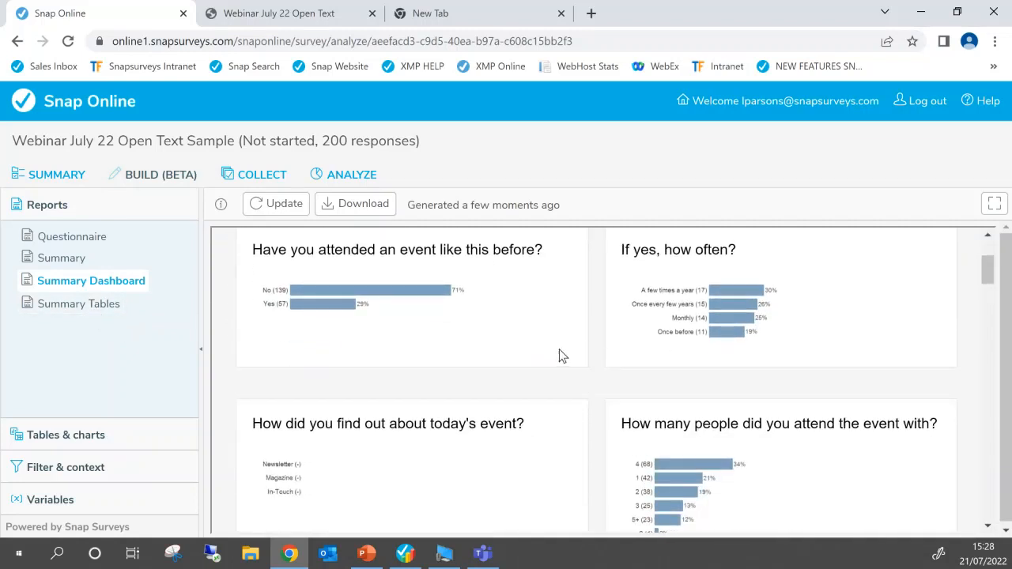
scroll(559, 356, "down", 4)
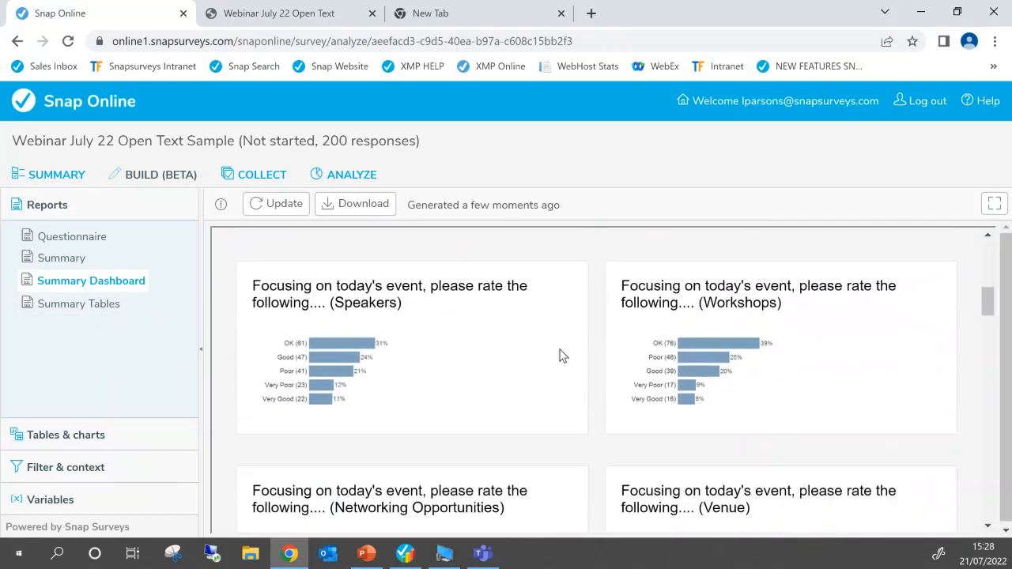
scroll(560, 356, "down", 4)
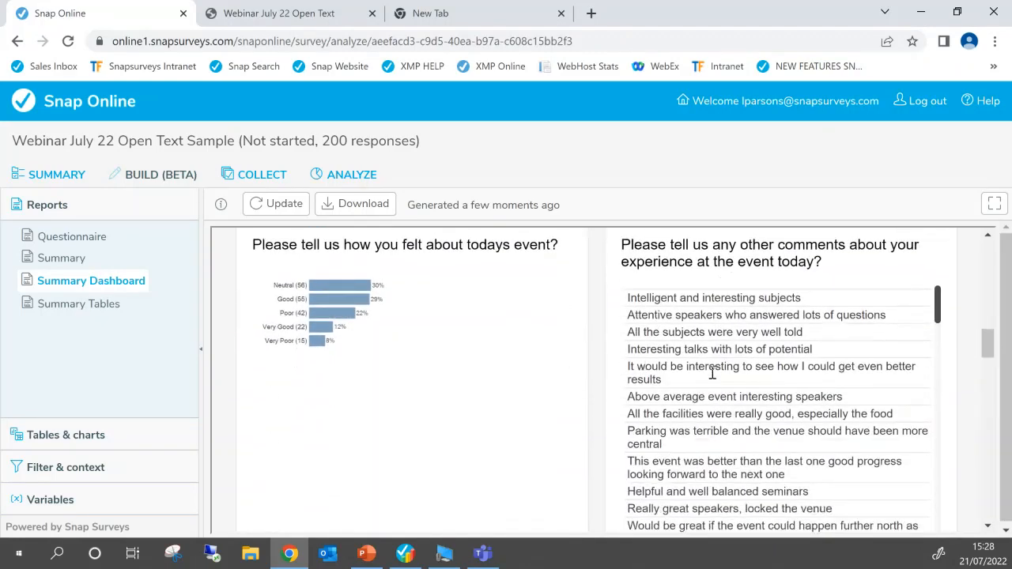
scroll(712, 373, "down", 15)
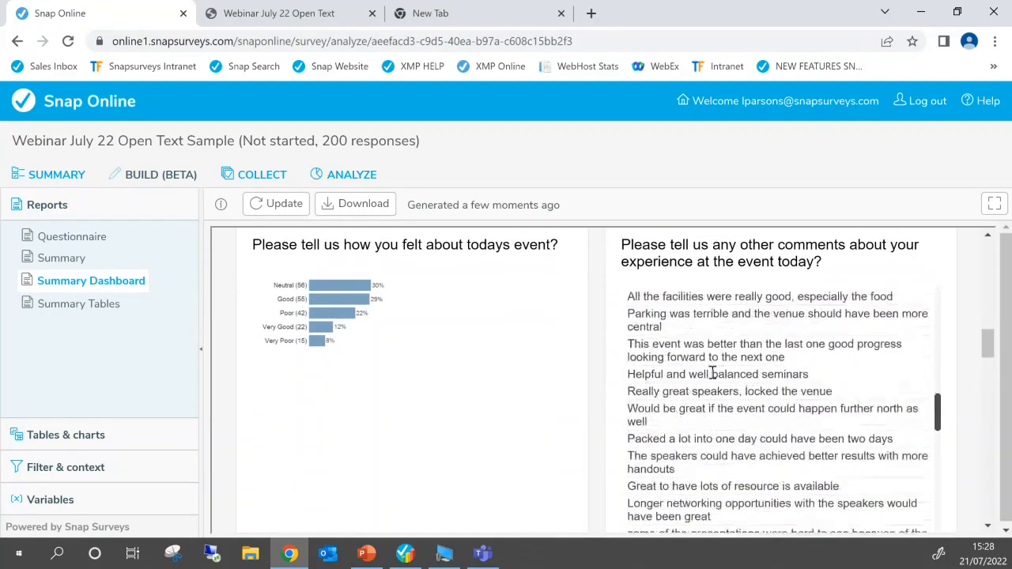
scroll(712, 373, "down", 2)
- Open the Comments List among the online tables and charts and read through its venue-sorted rows
left_click(83, 435)
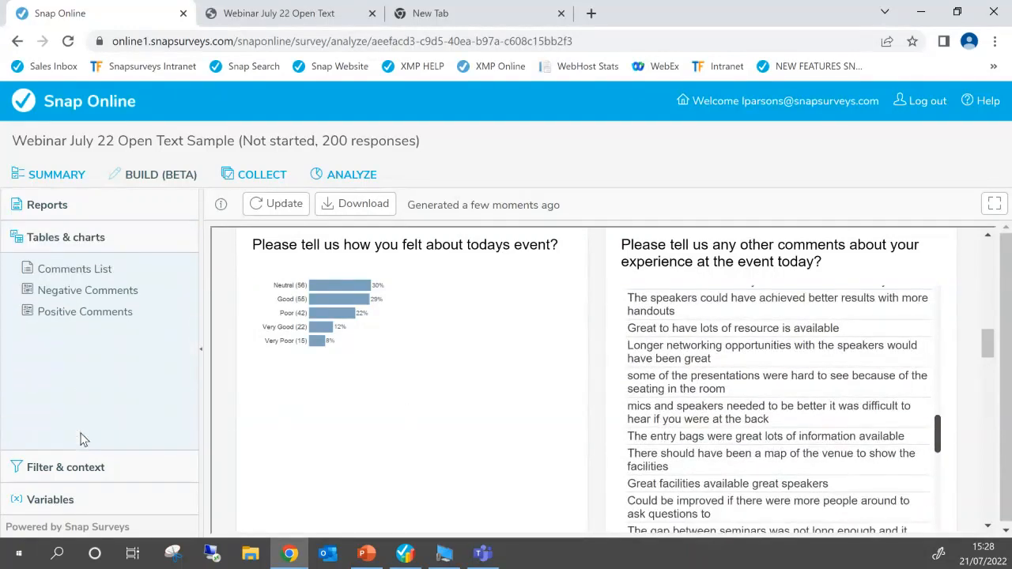
left_click(78, 272)
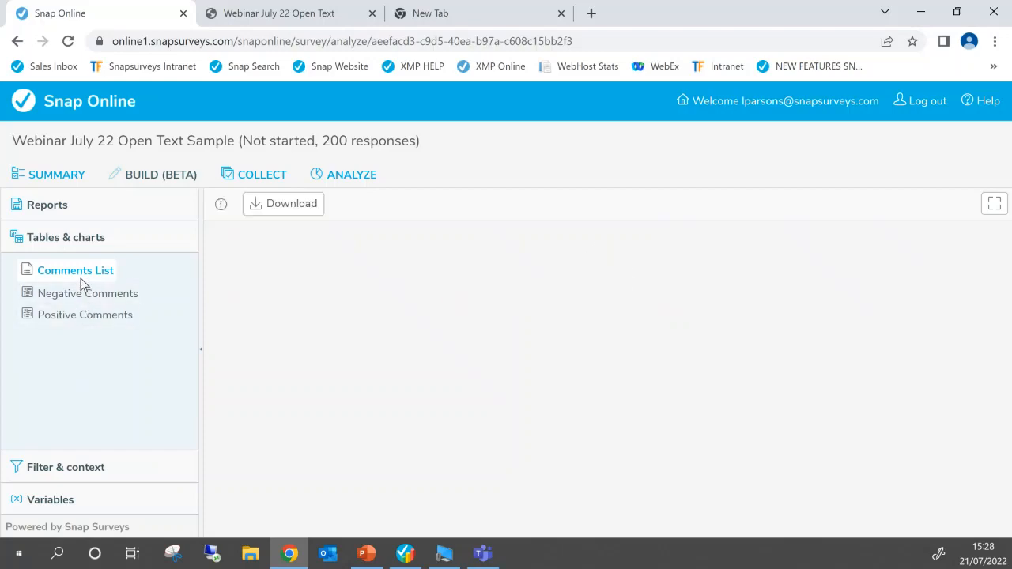
scroll(438, 339, "down", 3)
scroll(439, 338, "down", 10)
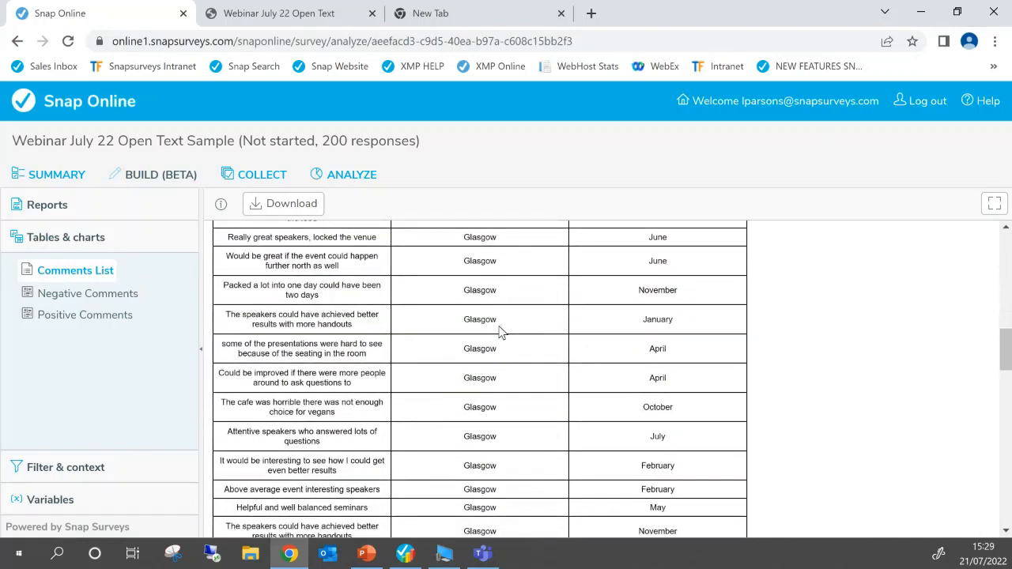
scroll(499, 330, "down", 5)
- View the Negative Comments and Positive Comments word clouds online
left_click(112, 298)
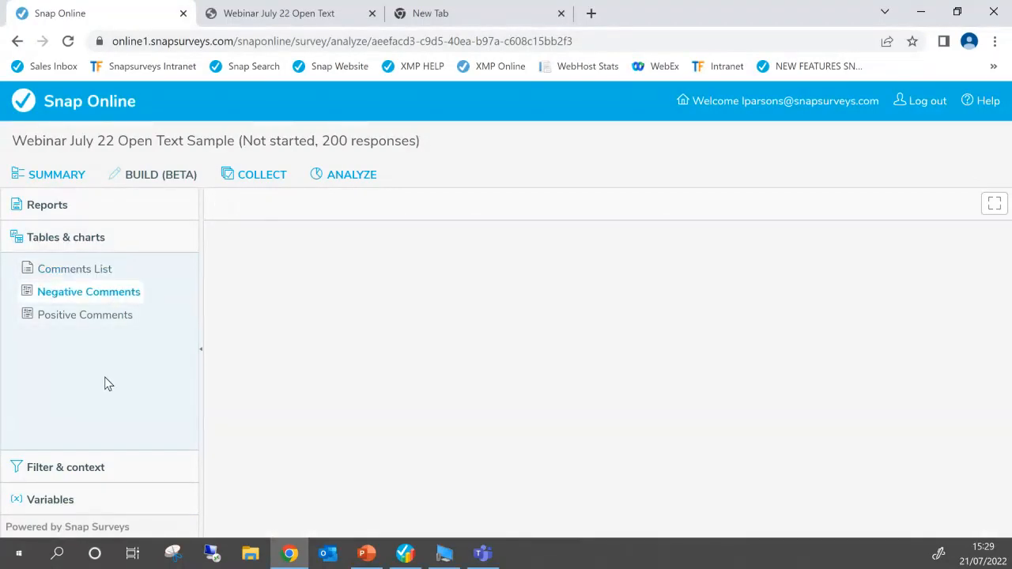
left_click(102, 316)
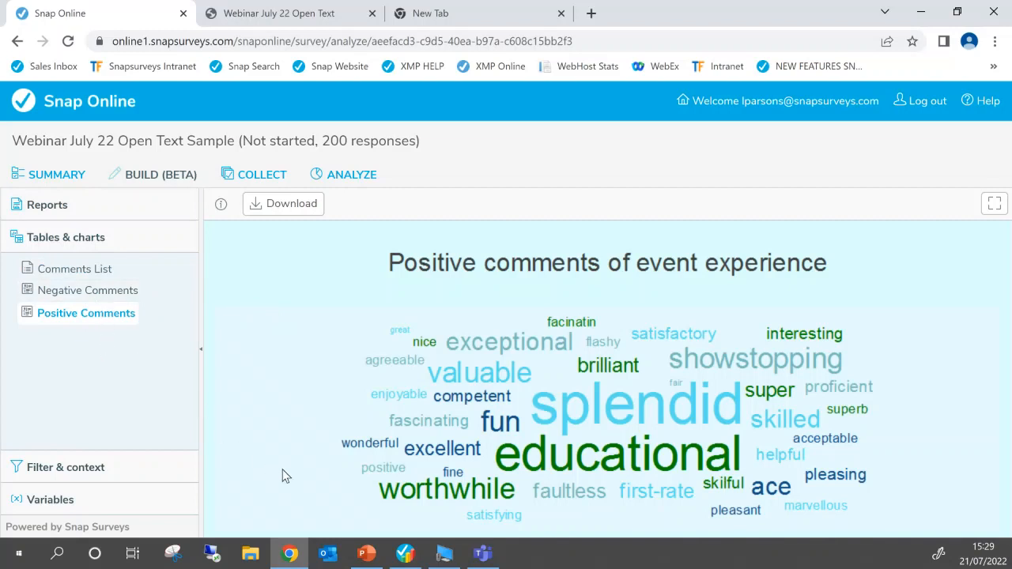
- Switch to the PowerPoint webinar presentation and start the slide show from slide 17, "Thank you for listening"
left_click(365, 554)
left_click(75, 514)
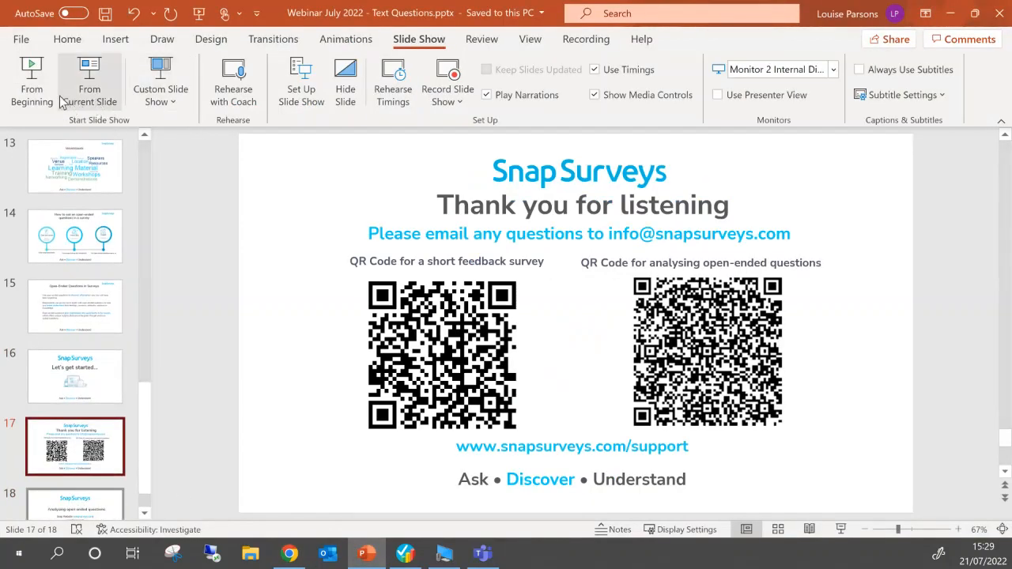
left_click(90, 83)
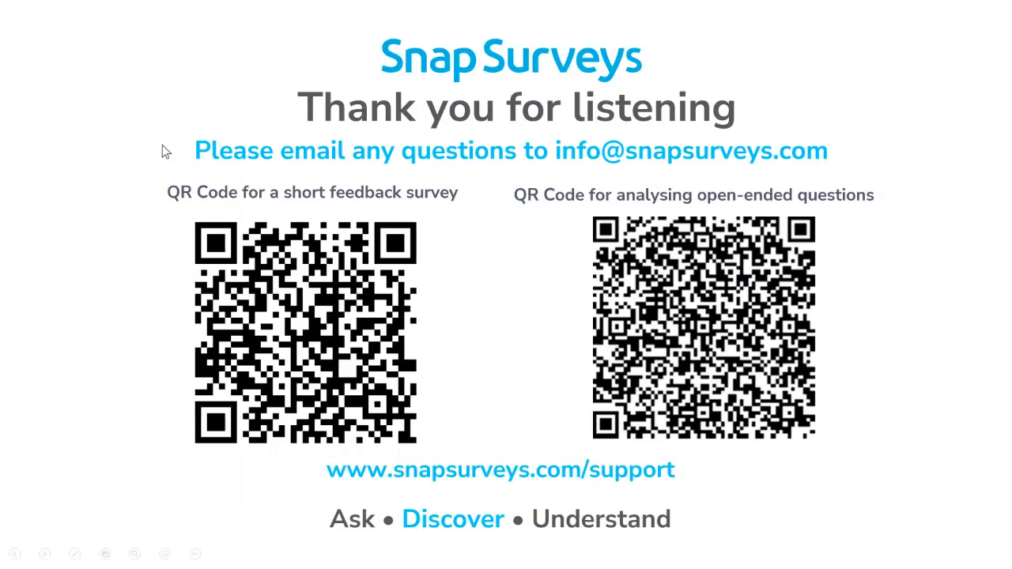